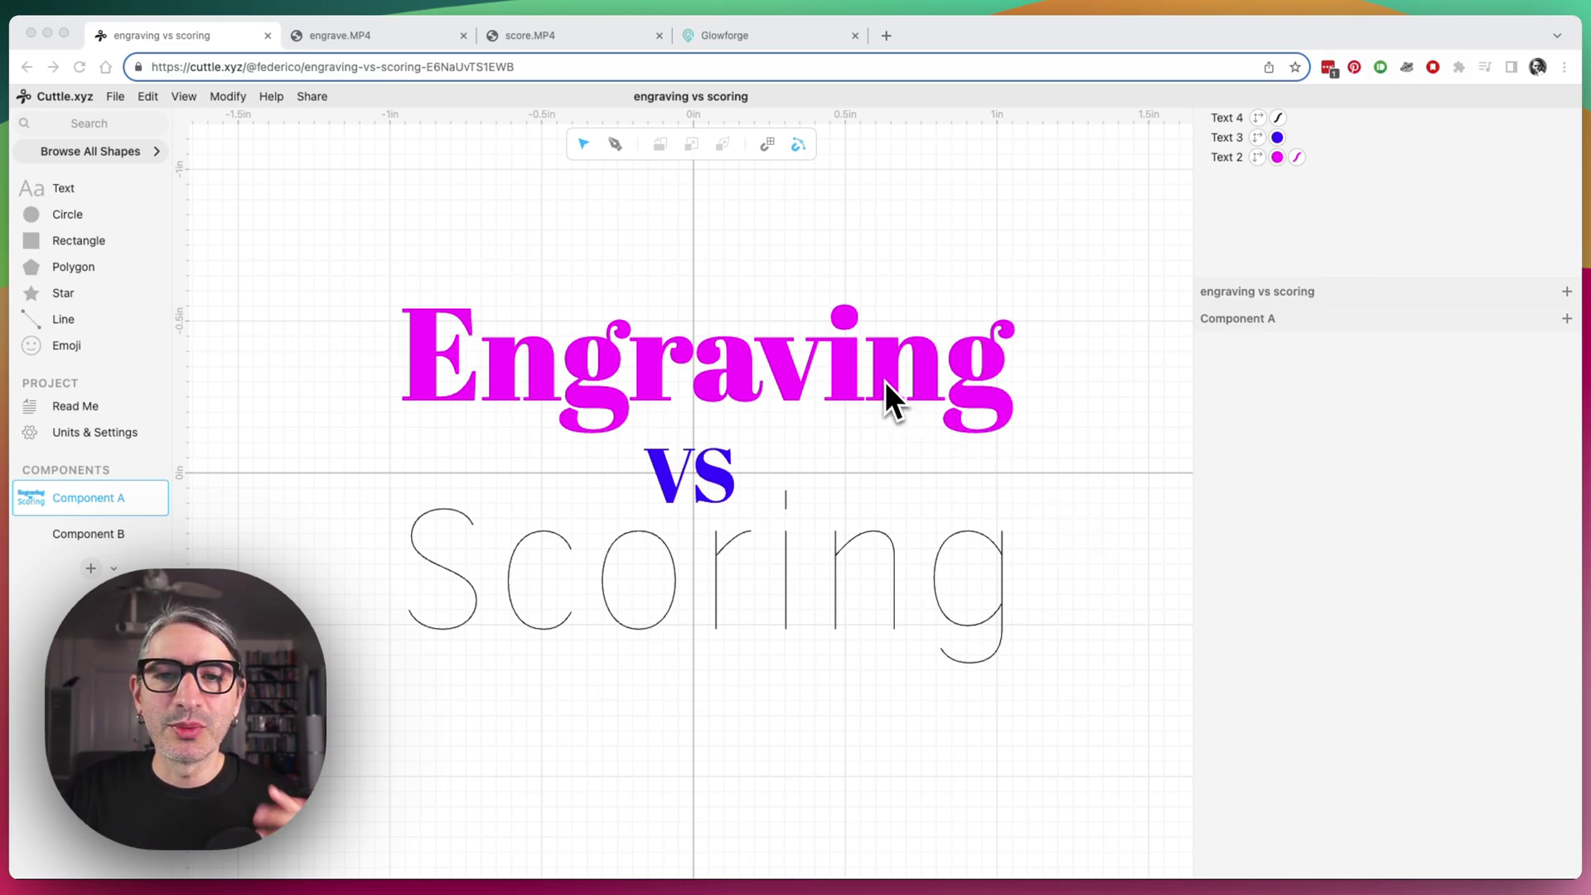
Step: Bring the browser window into focus to play the engrave demo video
key("super+Tab")
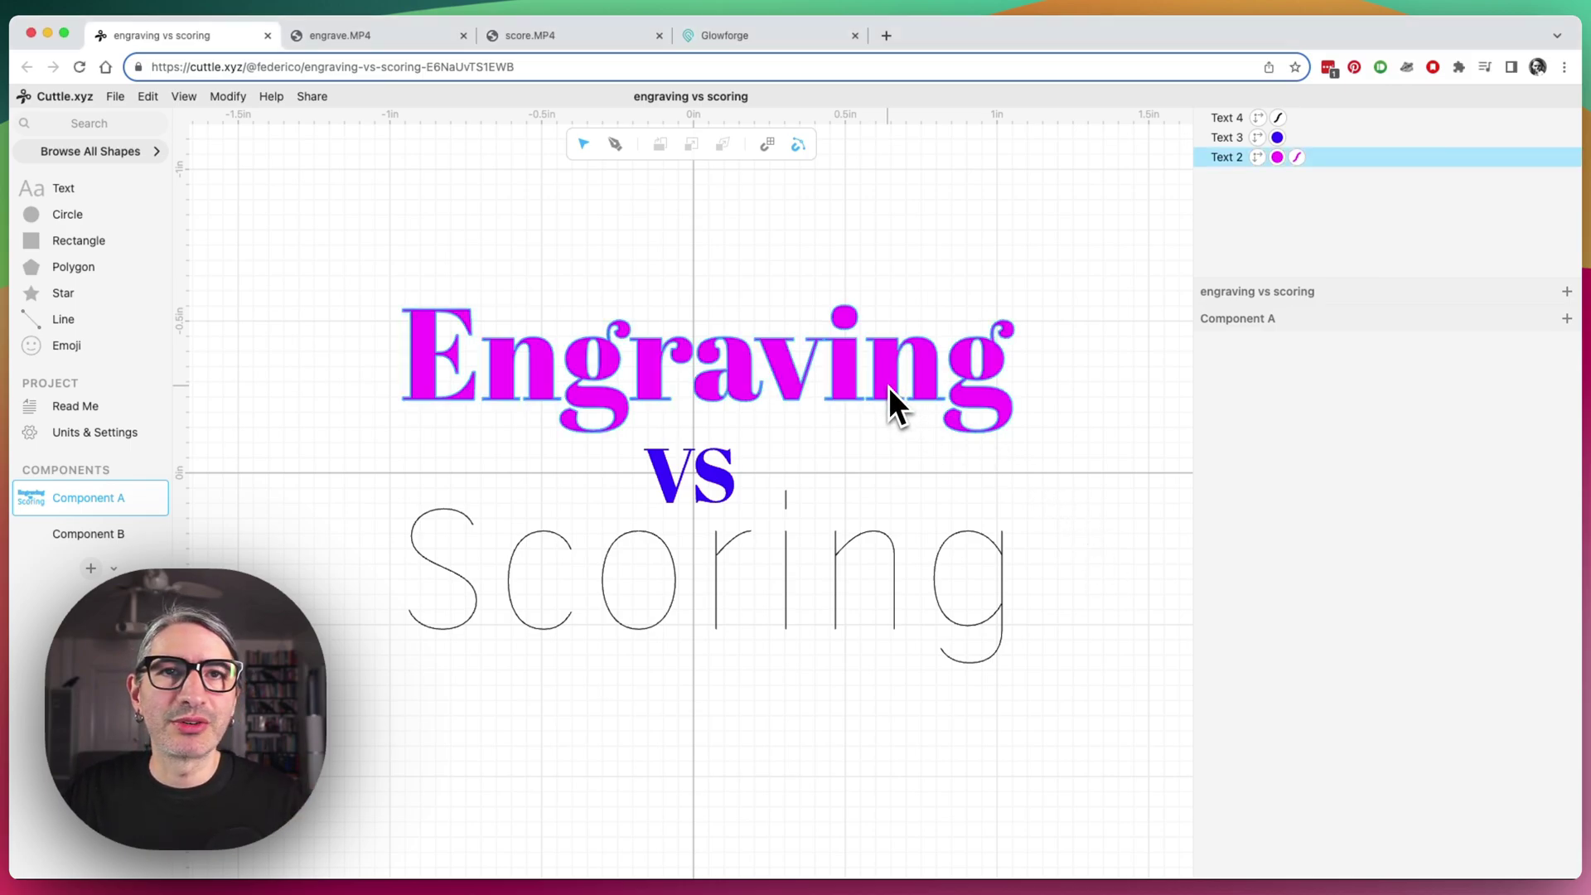
left_click(391, 43)
key("ctrl+super+f")
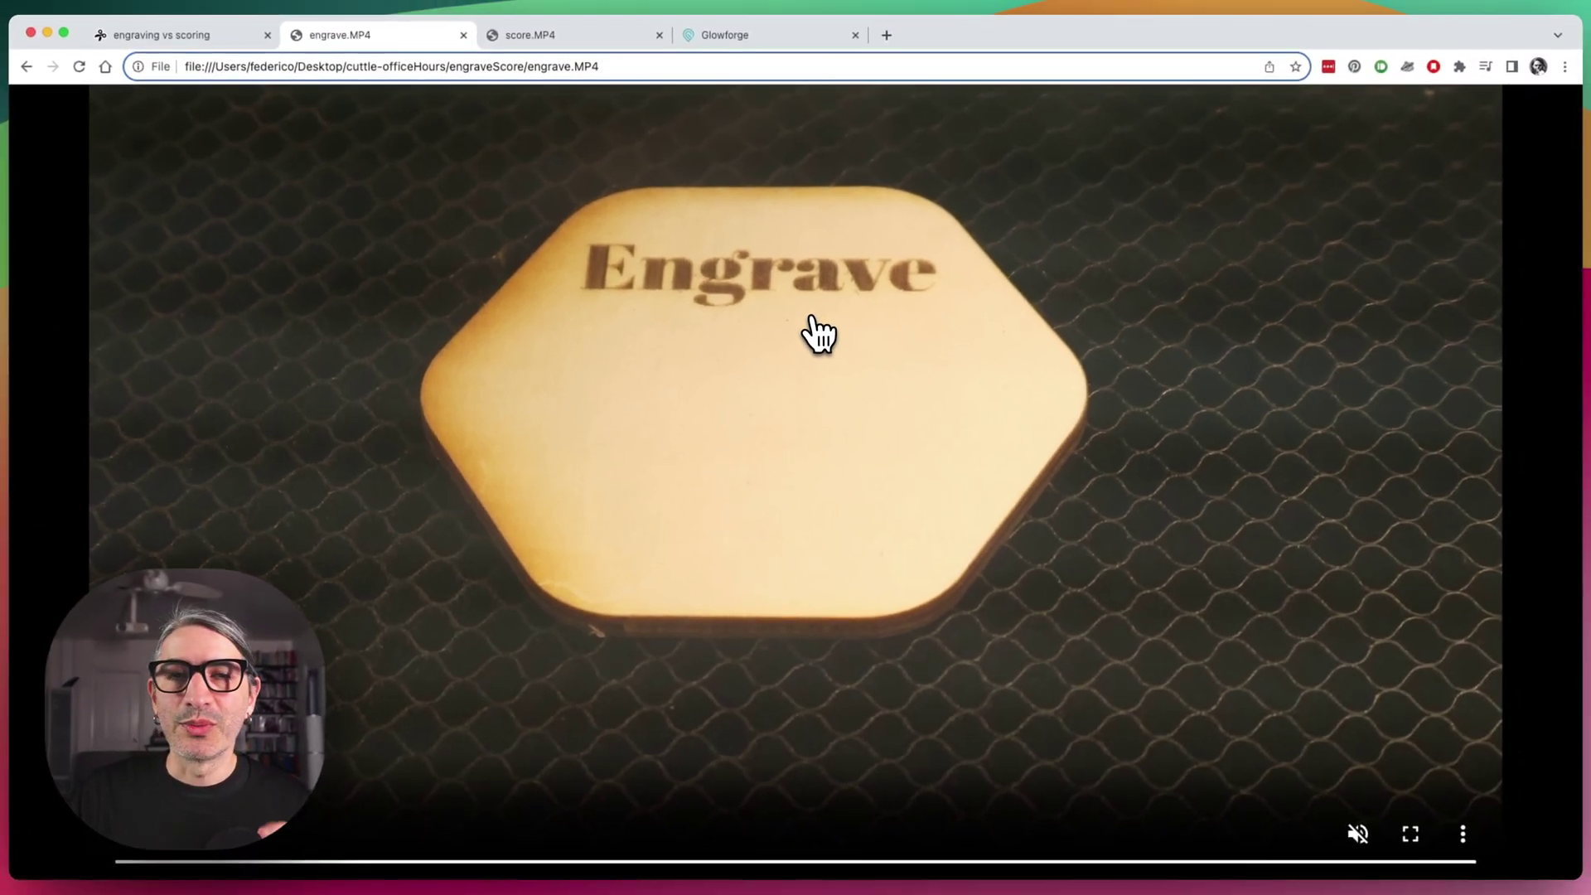
Step: Switch to the score.MP4 tab to watch the scoring demo video
left_click(628, 49)
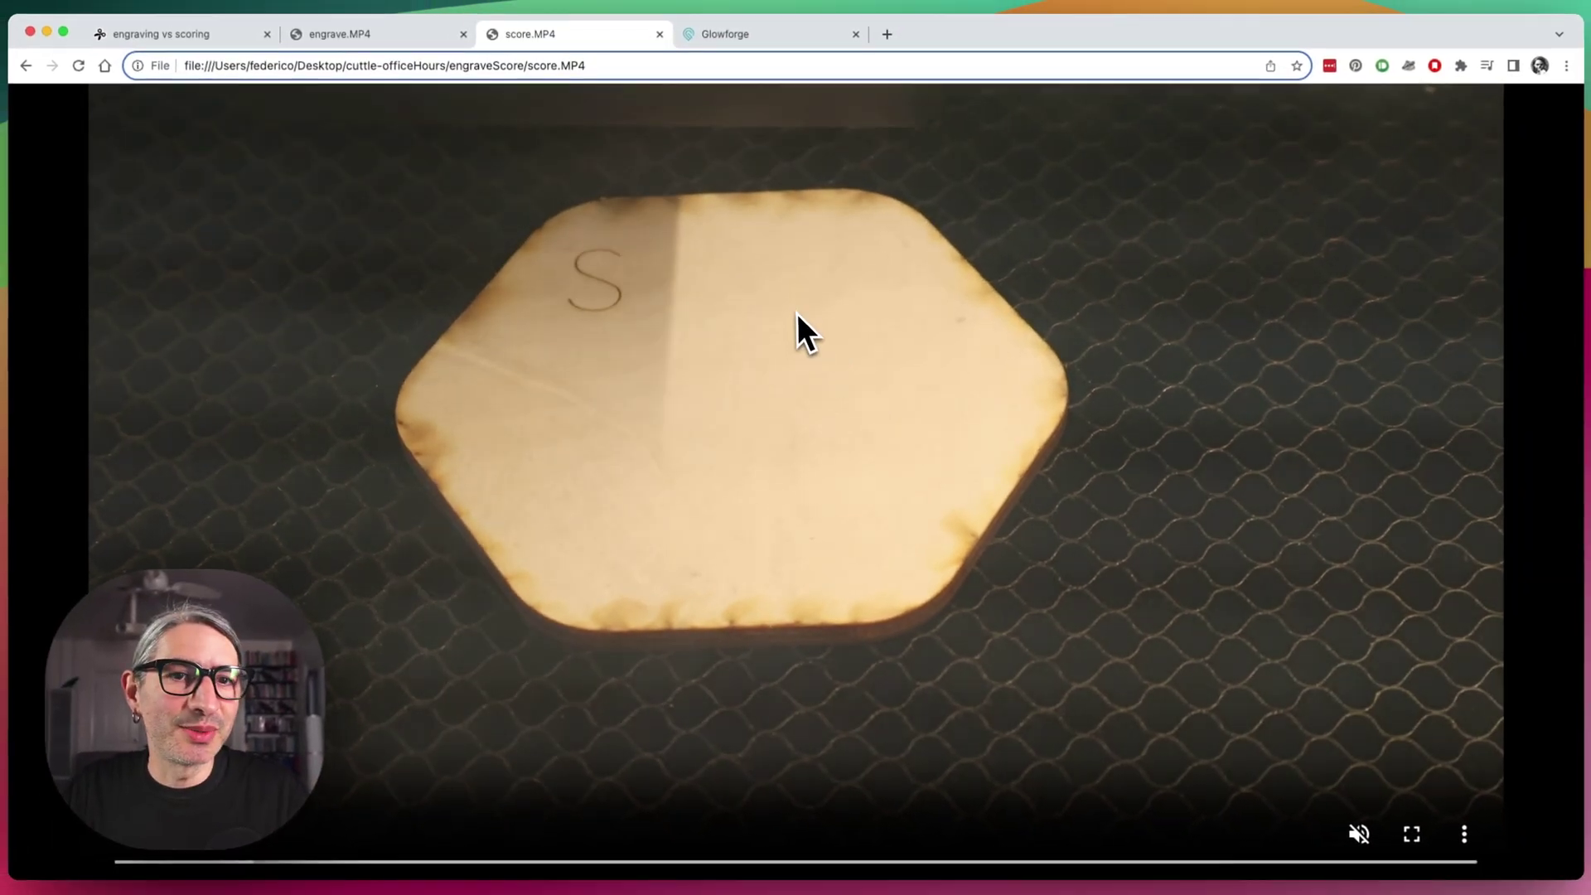
Step: Back in the design, open Component B and add a text shape reading 'Engrave This'
left_click(152, 36)
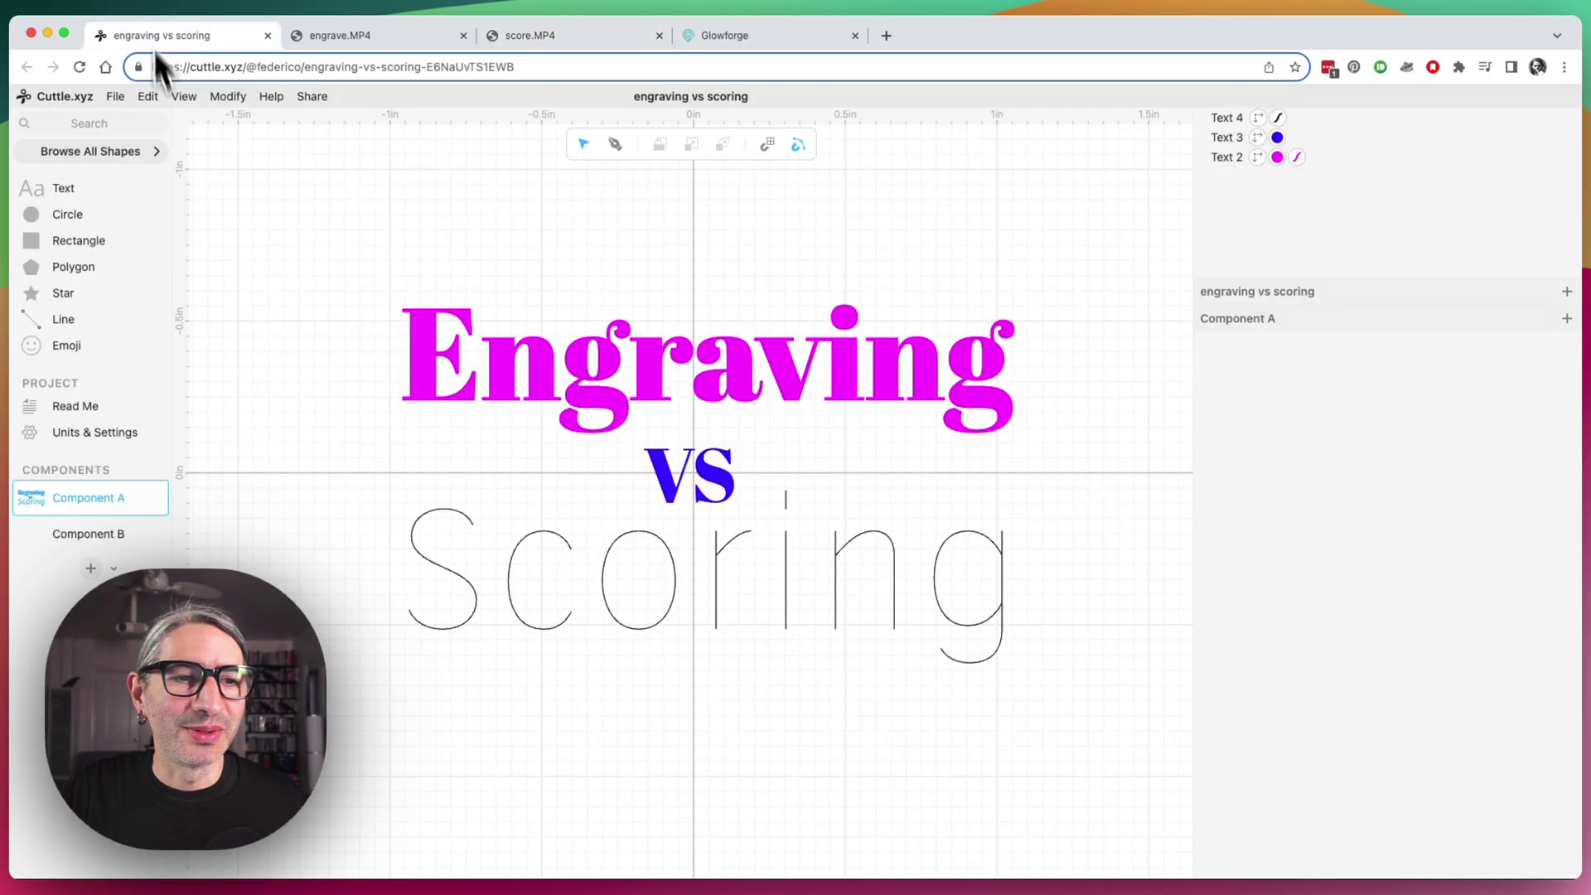
left_click(101, 533)
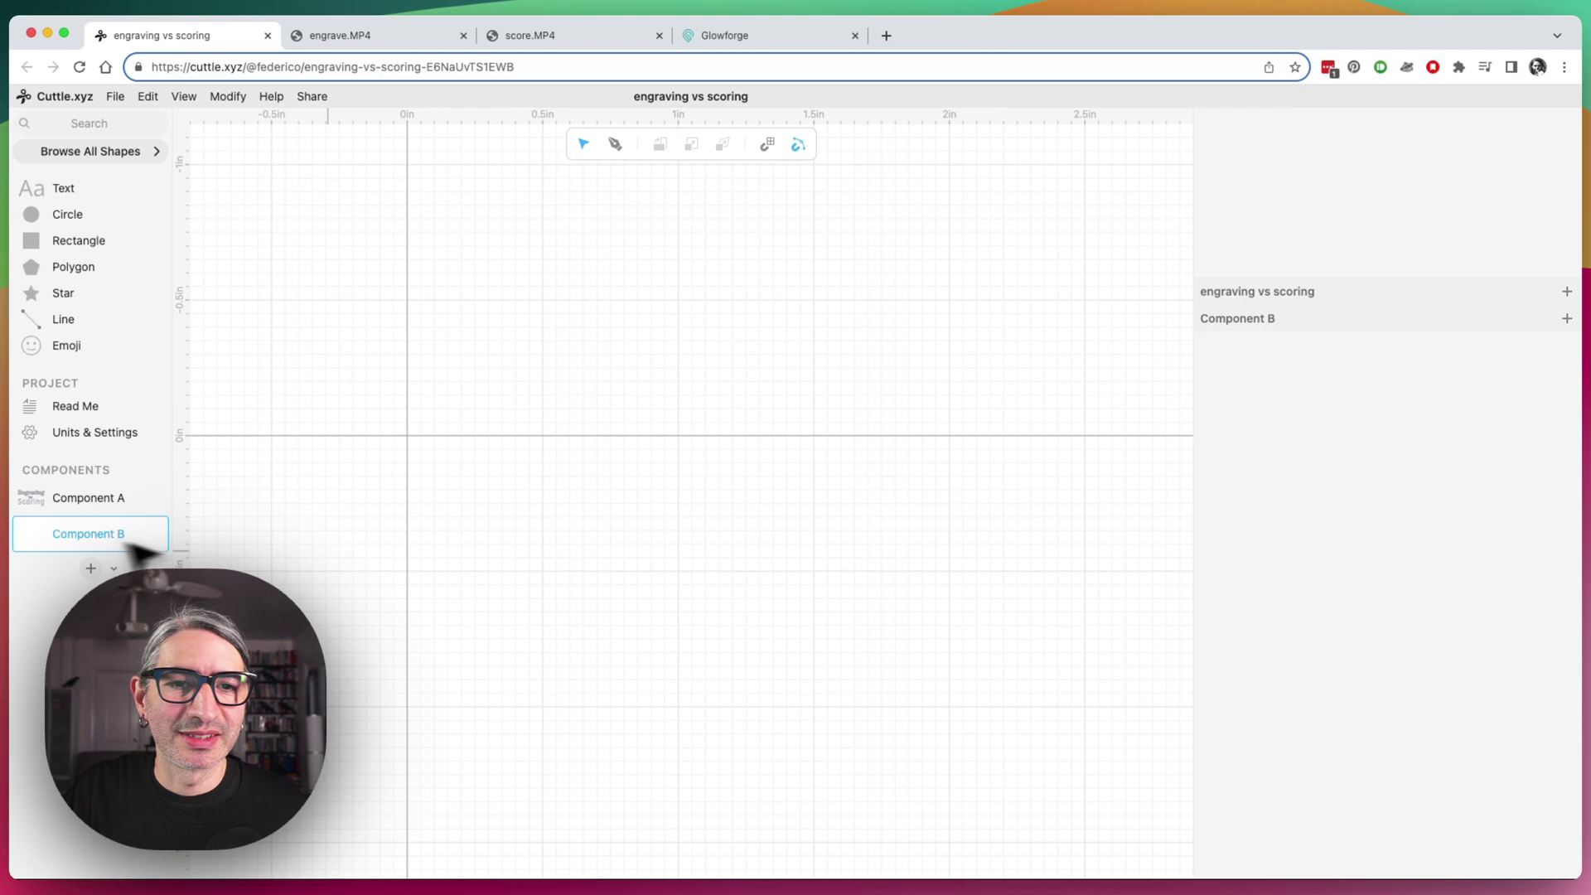
scroll(504, 493, "left", 2)
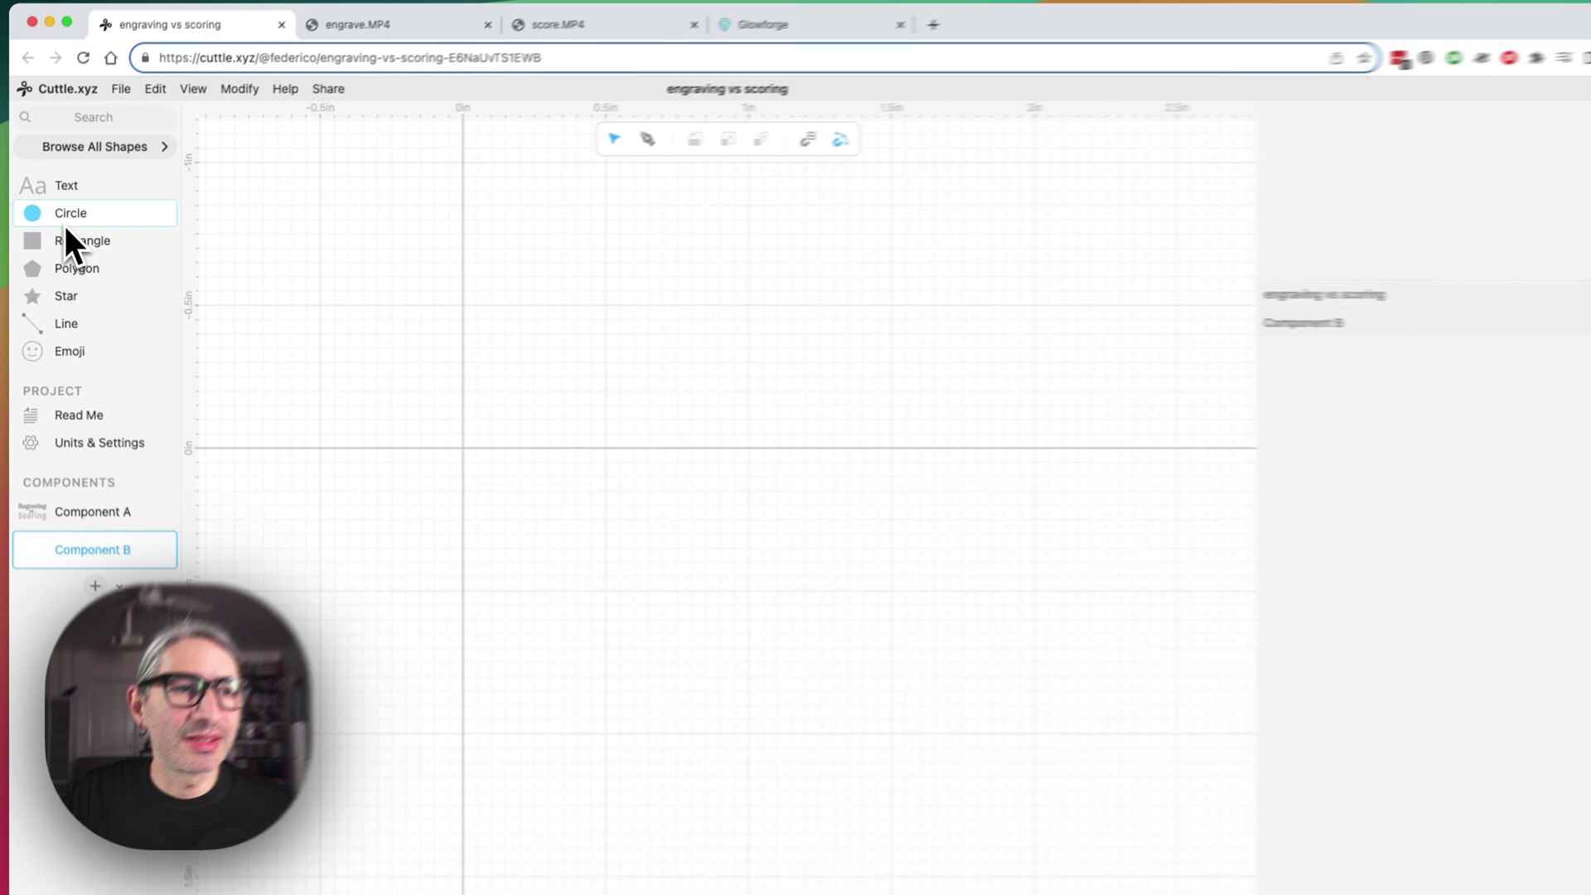
left_click_drag(39, 187, 534, 471)
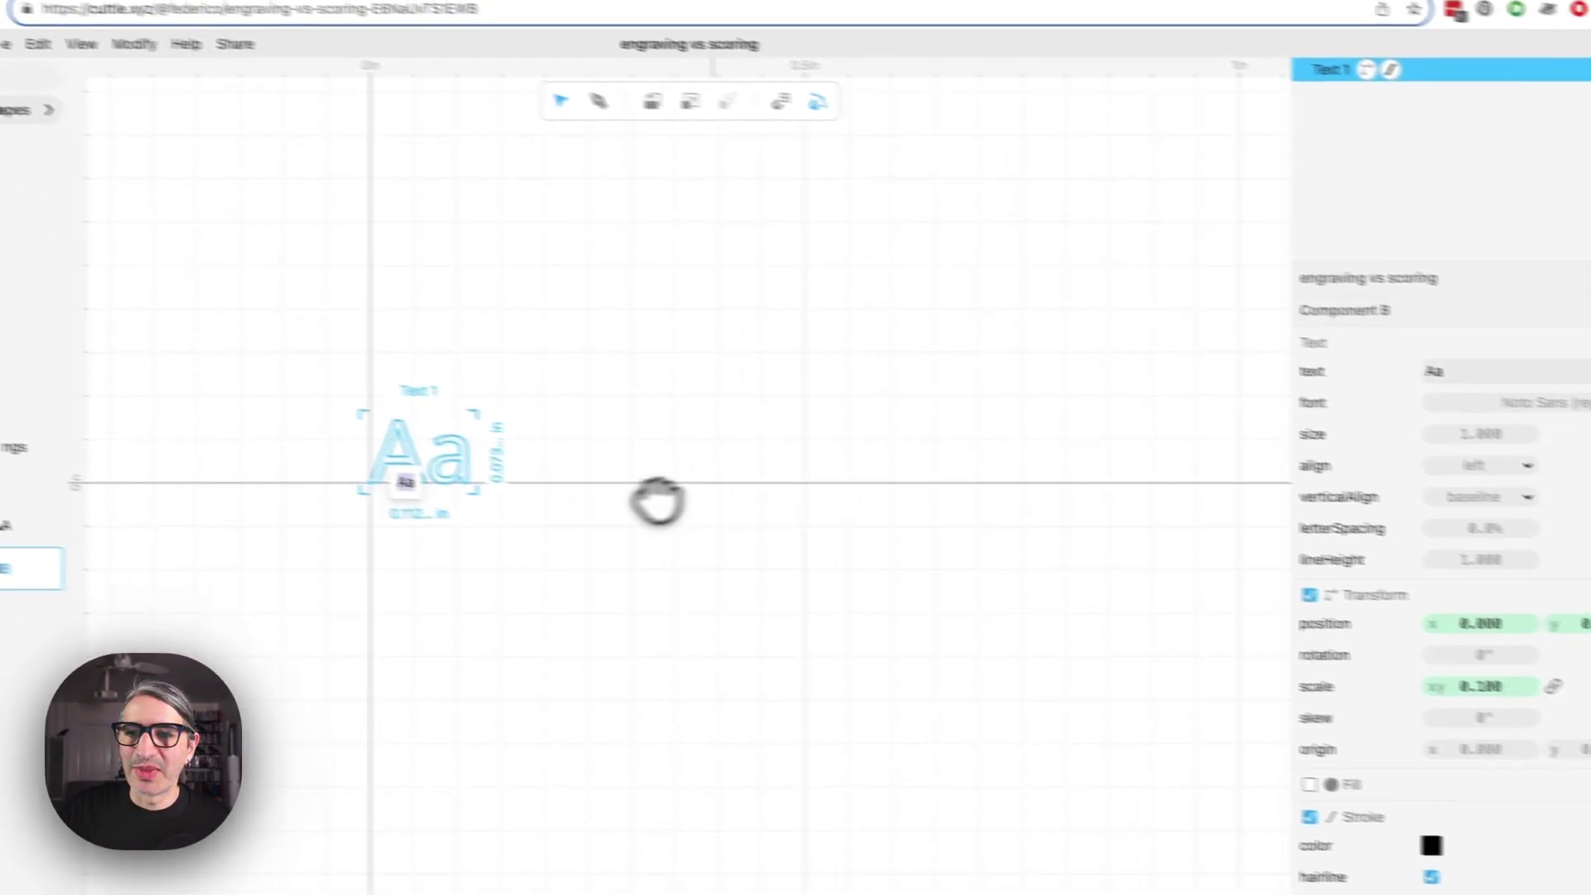
double_click(1474, 365)
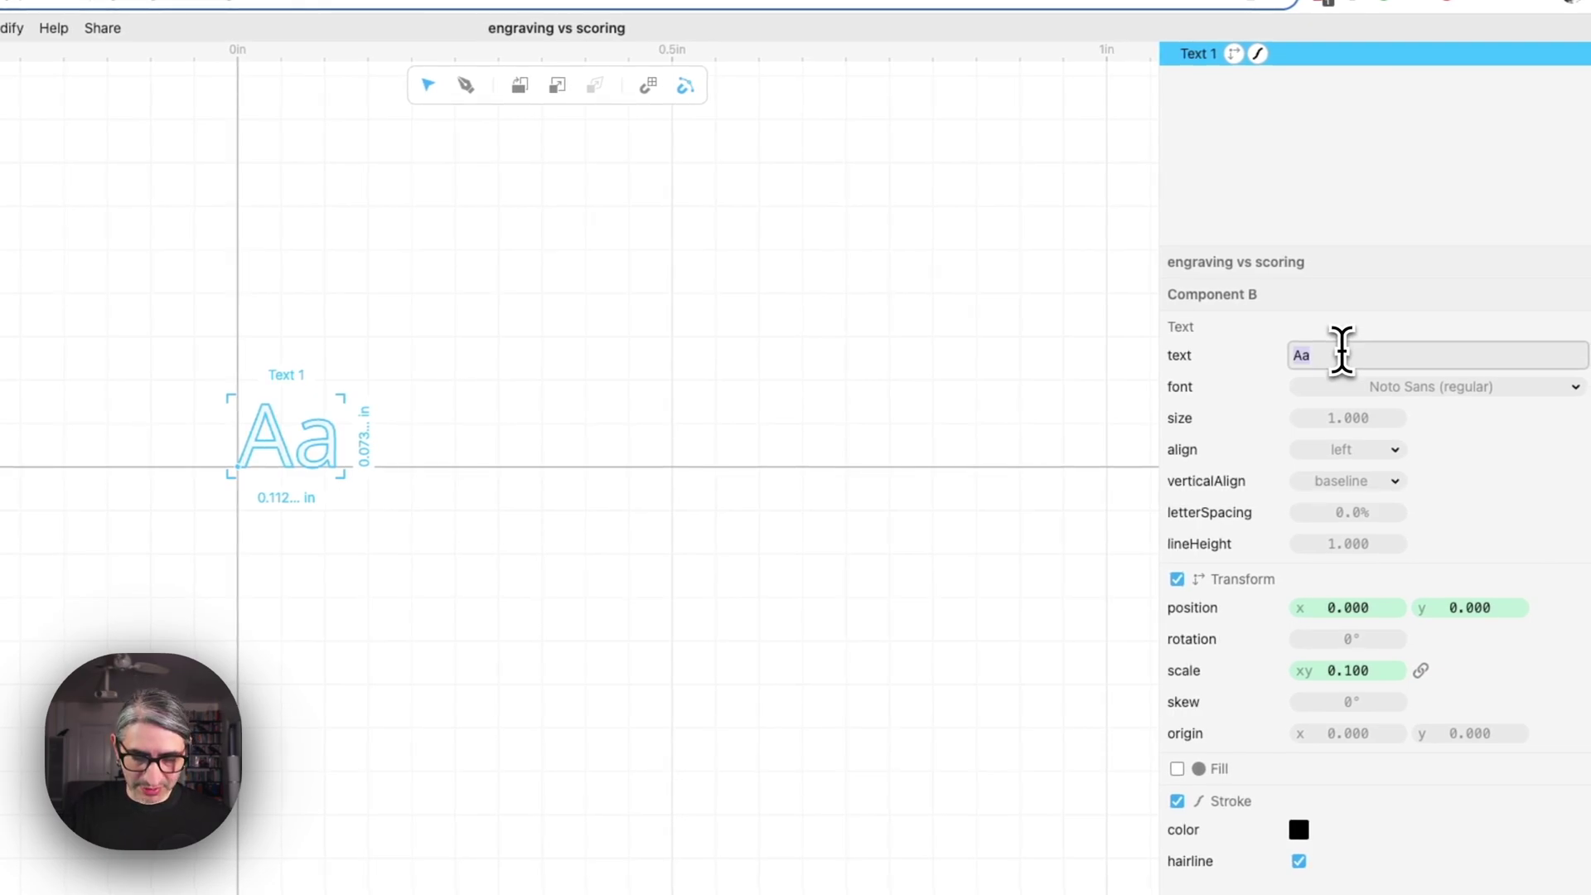
type("Engra")
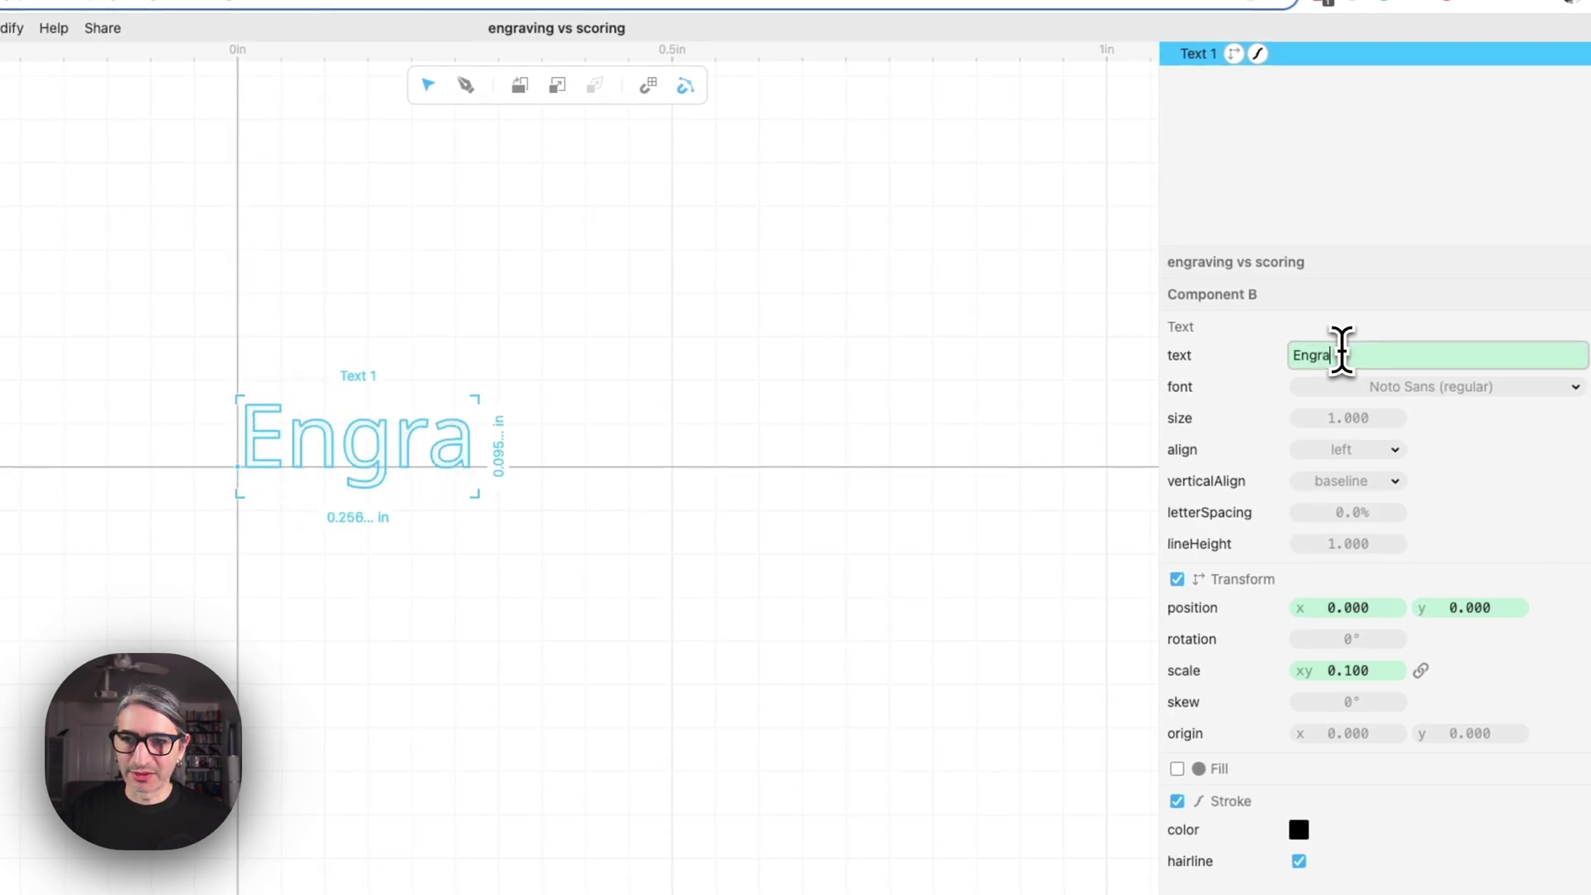
type("ve This")
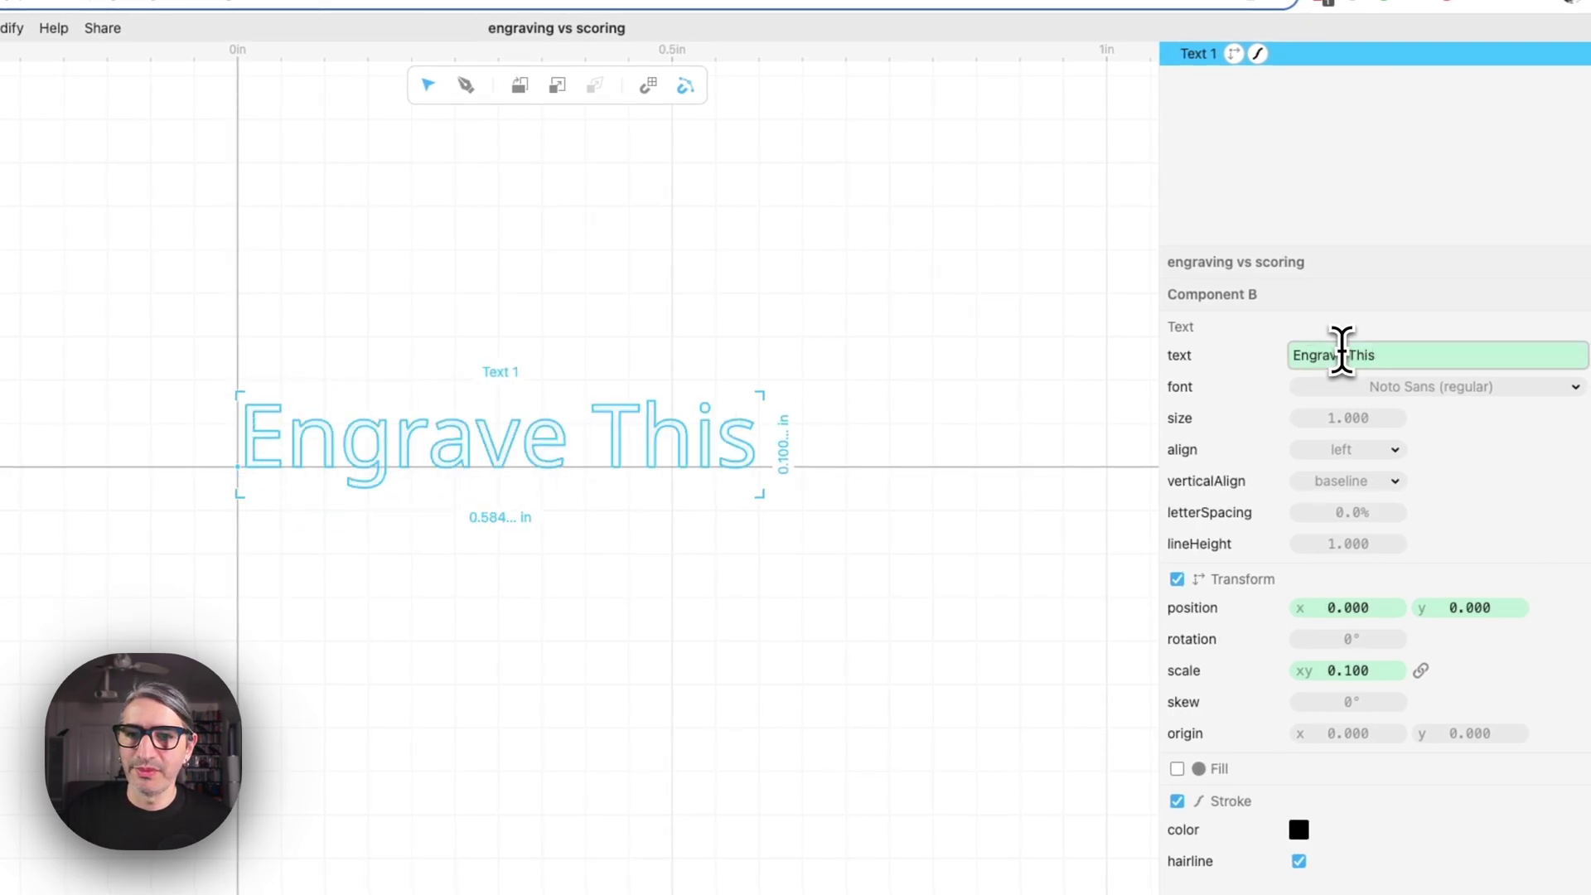
Step: Set the text size to 1.15 and scale the text to 1.500 in wide
left_click_drag(1326, 417, 1533, 434)
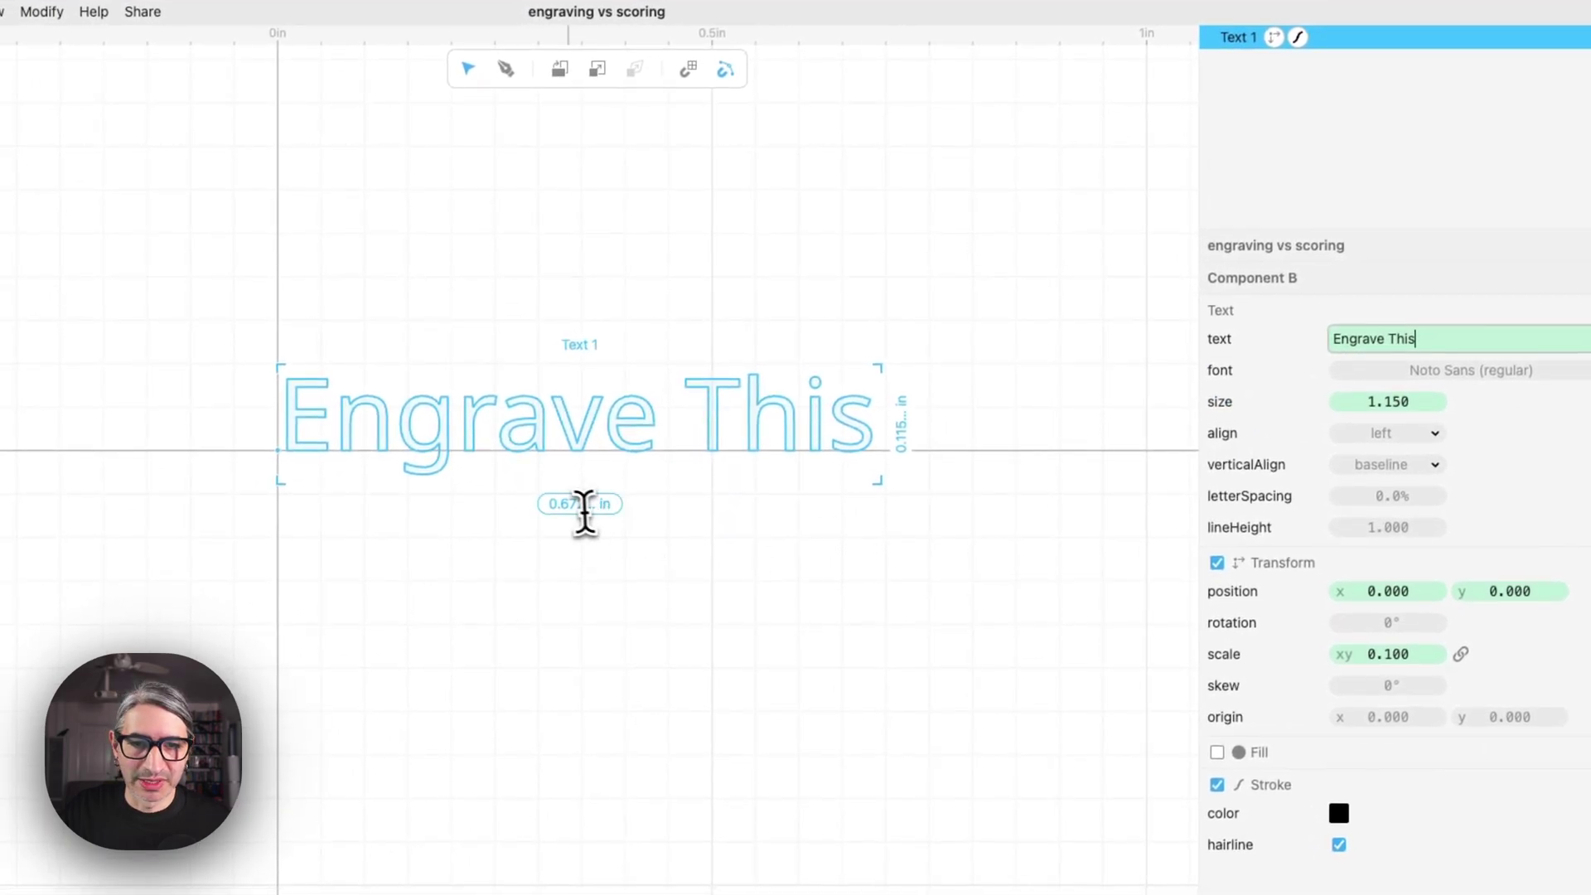
left_click(585, 510)
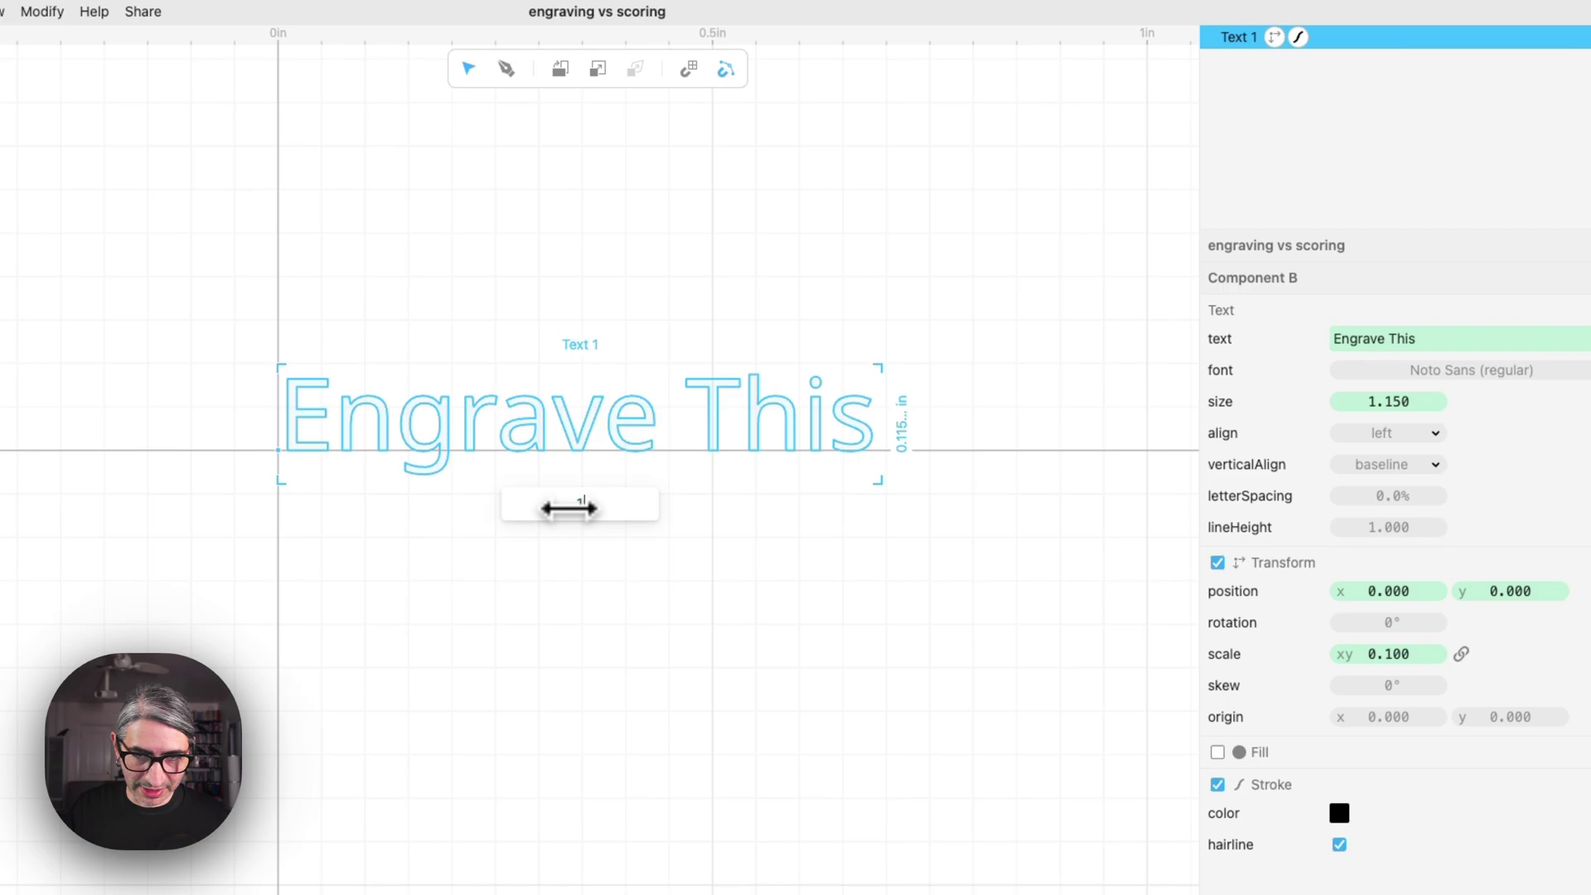
type("1.15")
key("Return")
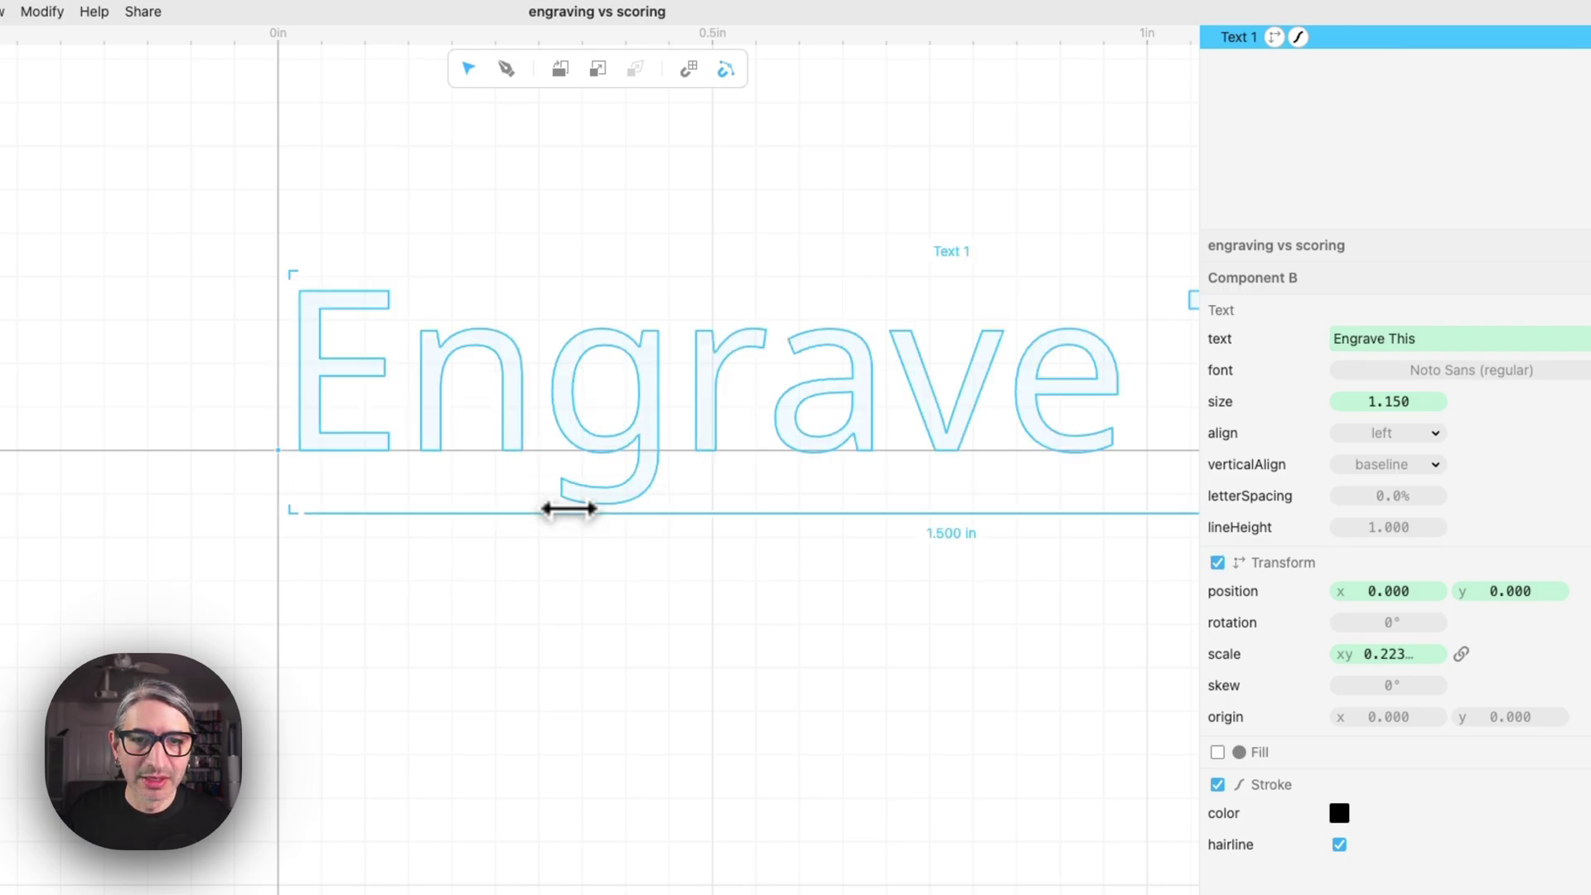
scroll(448, 660, "down", 3)
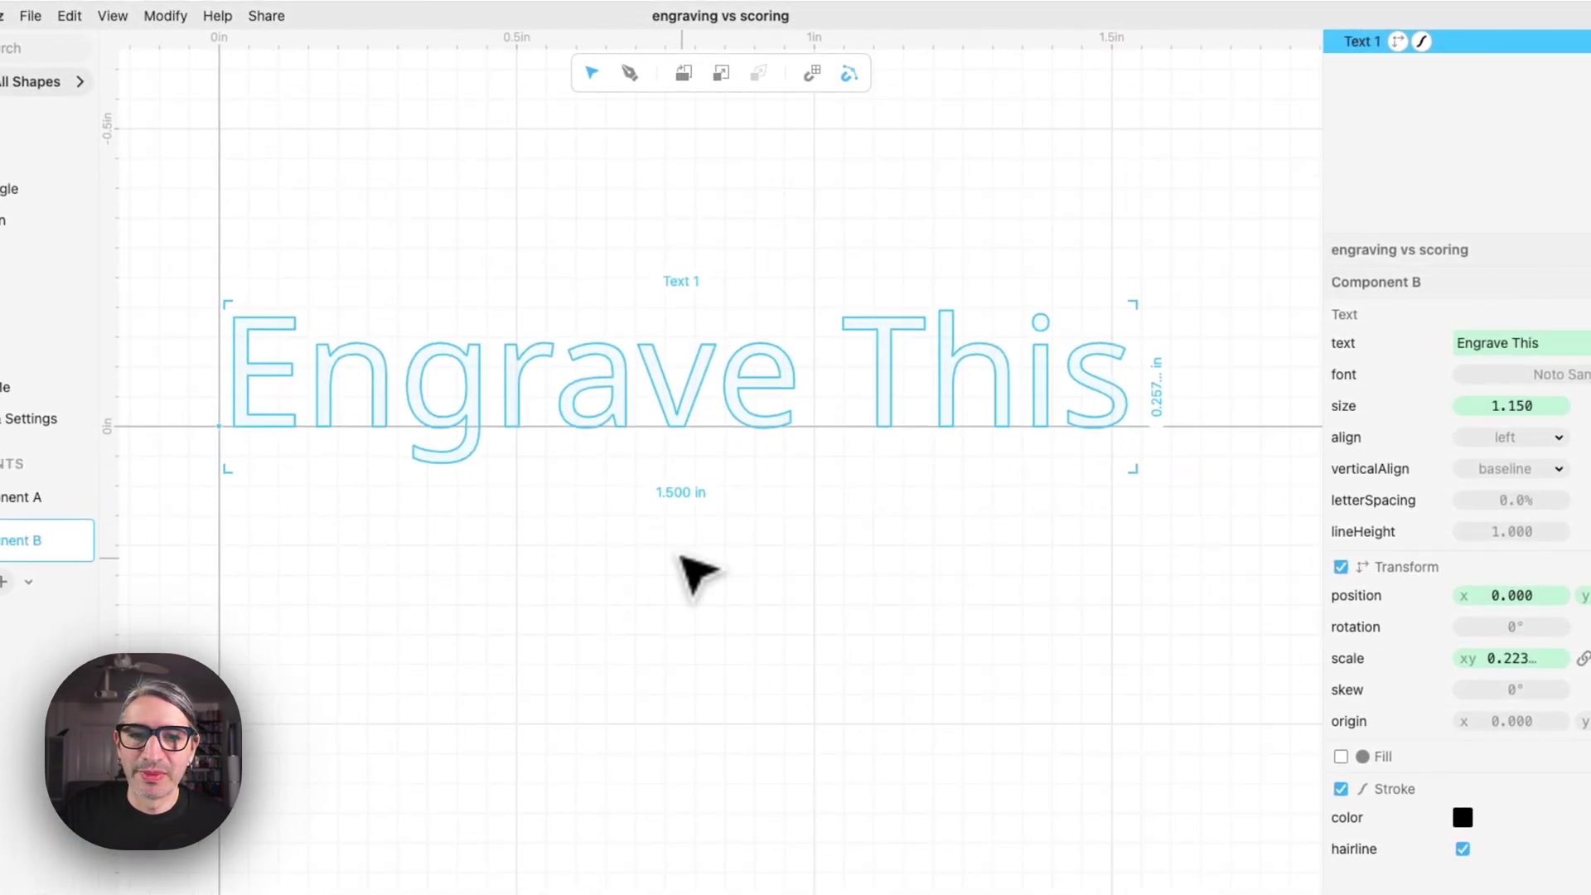
left_click_drag(796, 566, 745, 610)
left_click(754, 613)
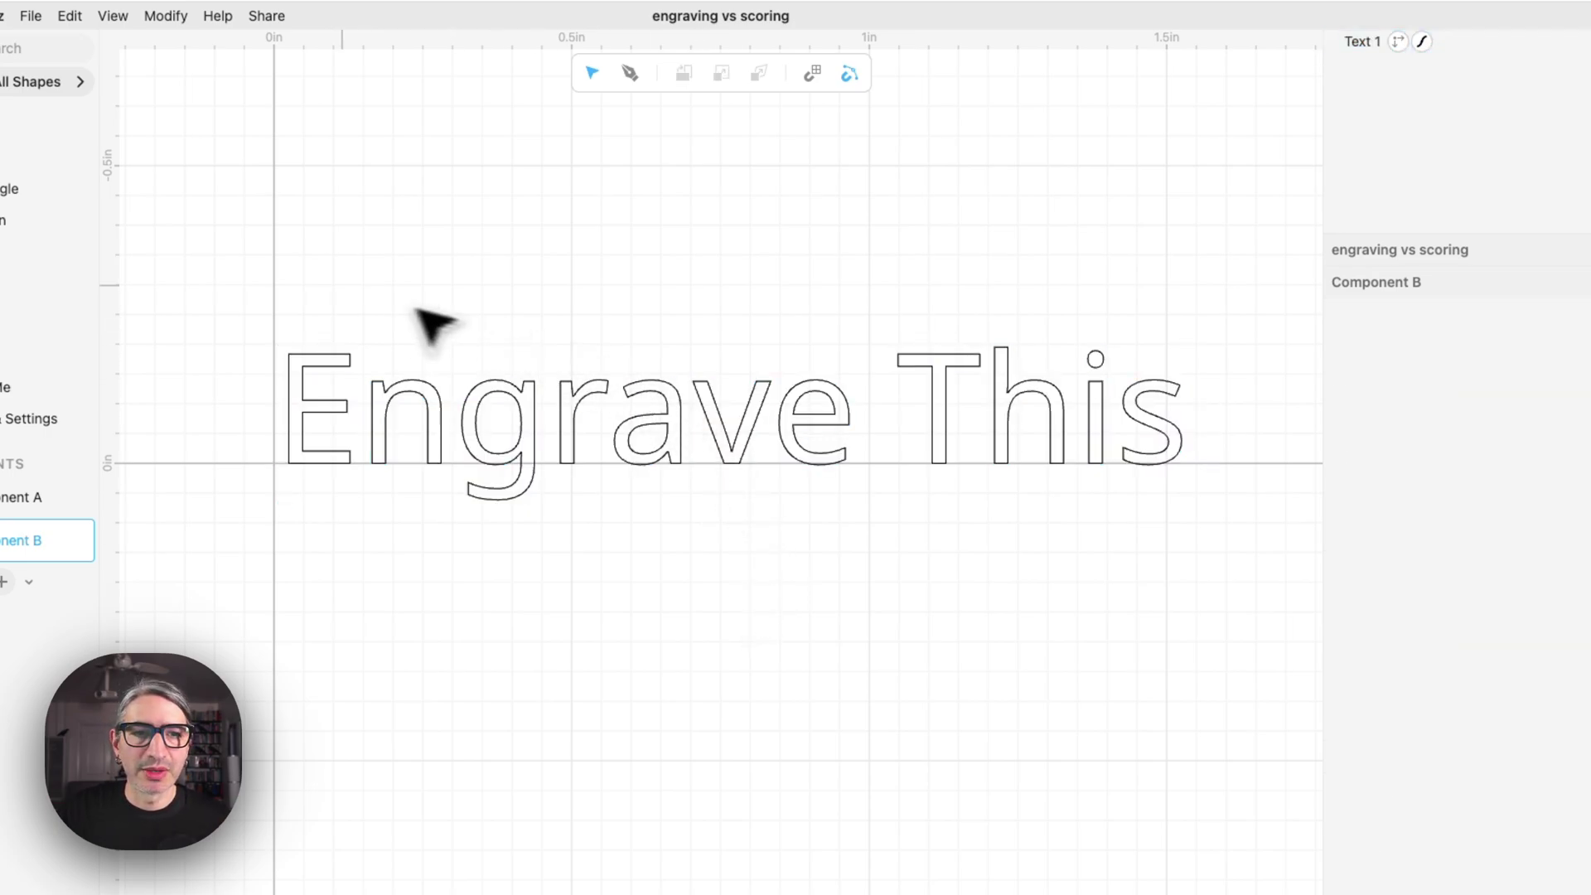
Step: Change the Engrave This text font to Notable
left_click(642, 405)
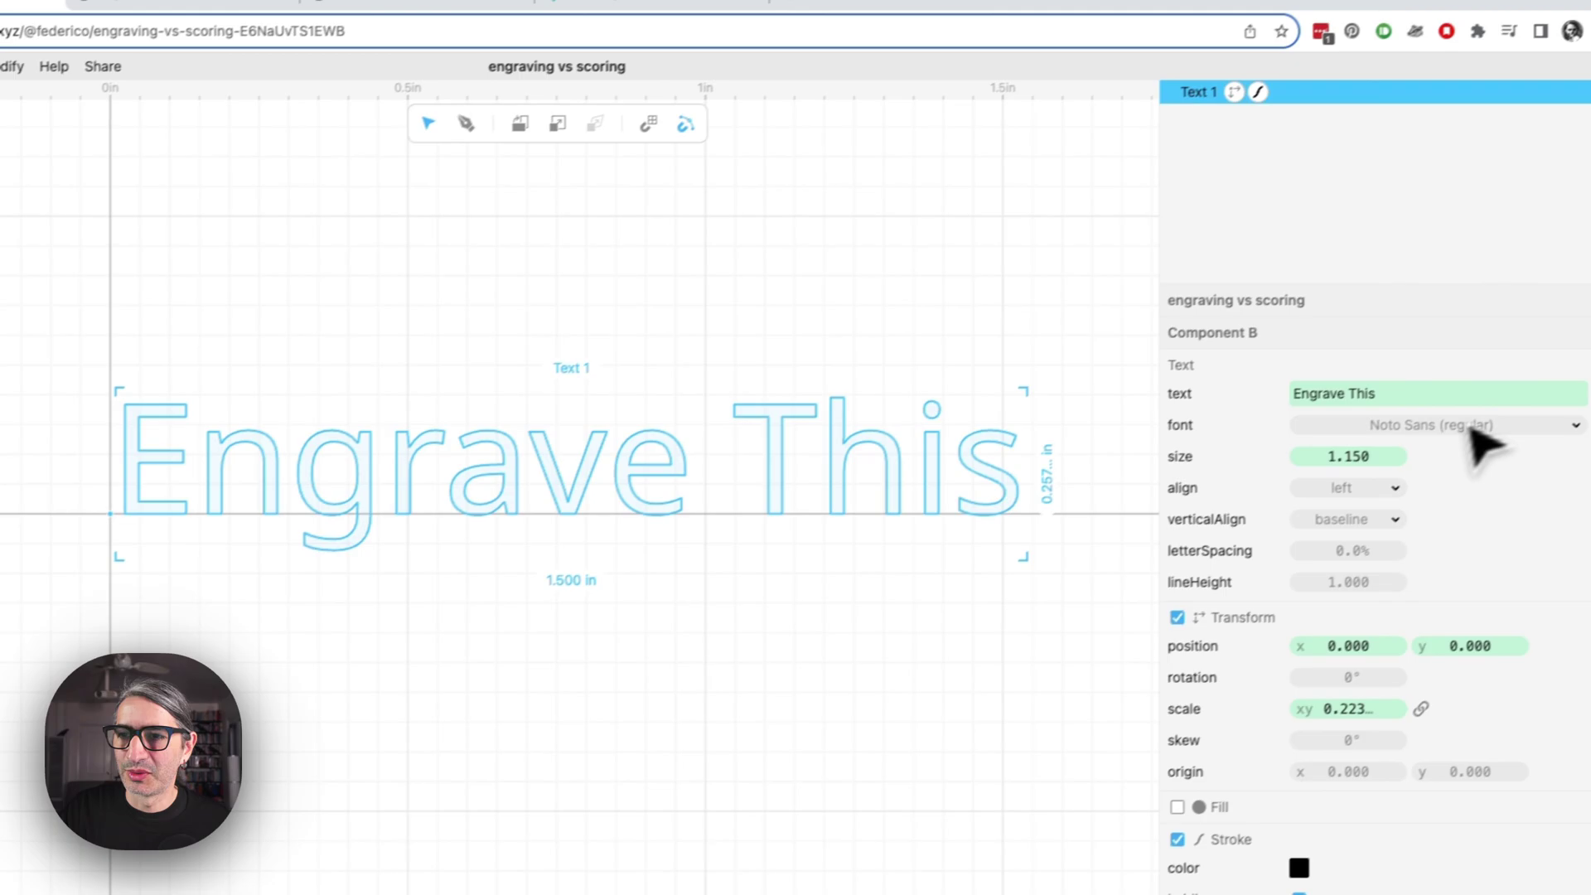
left_click(1557, 393)
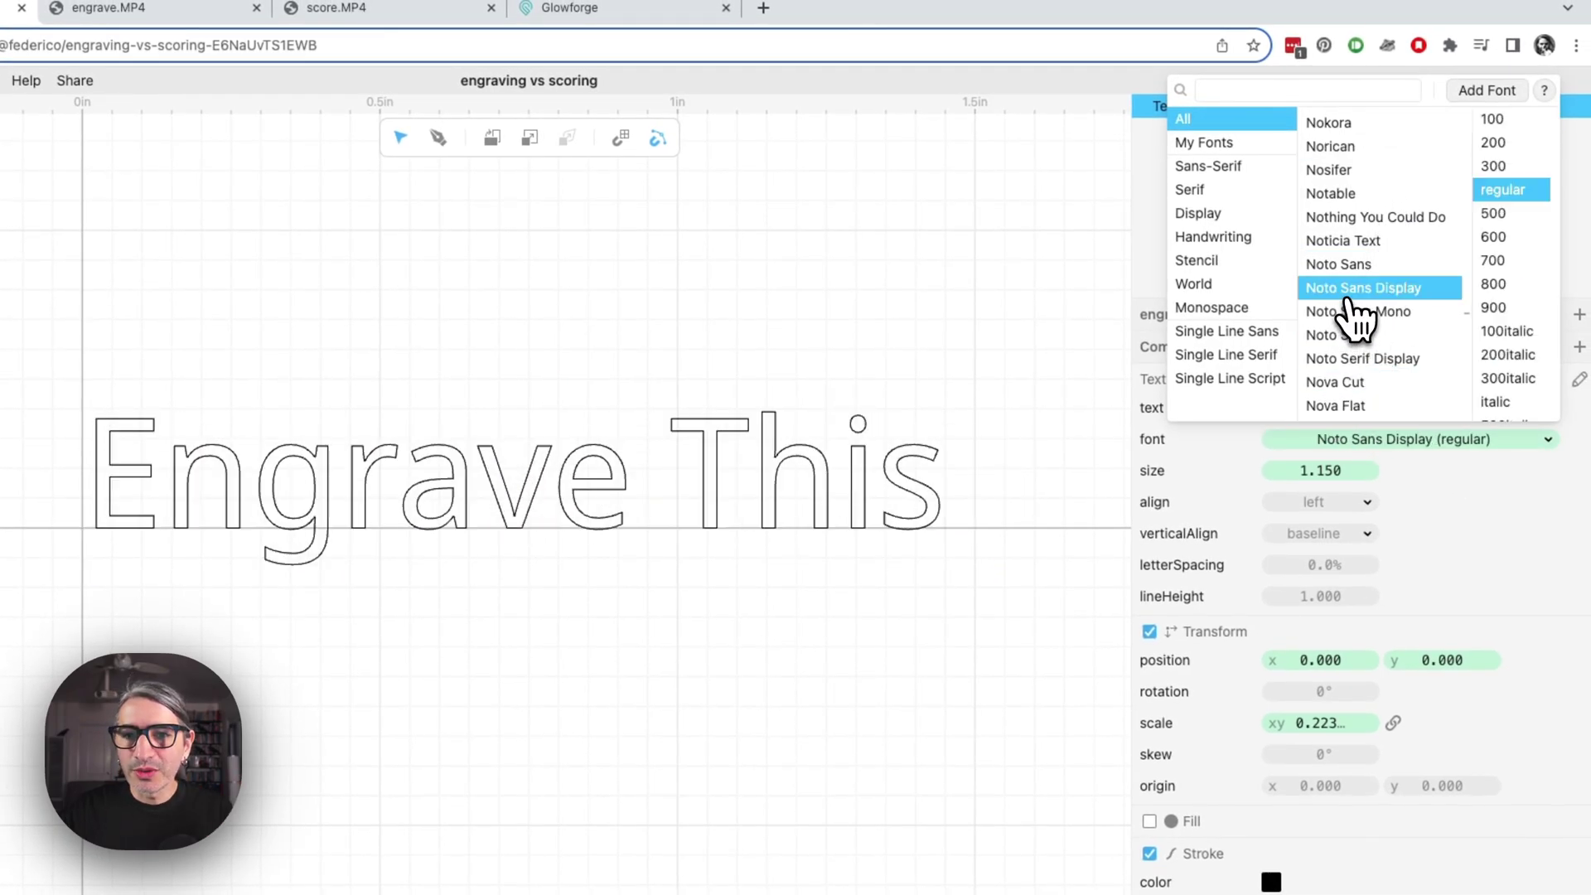
left_click(1384, 195)
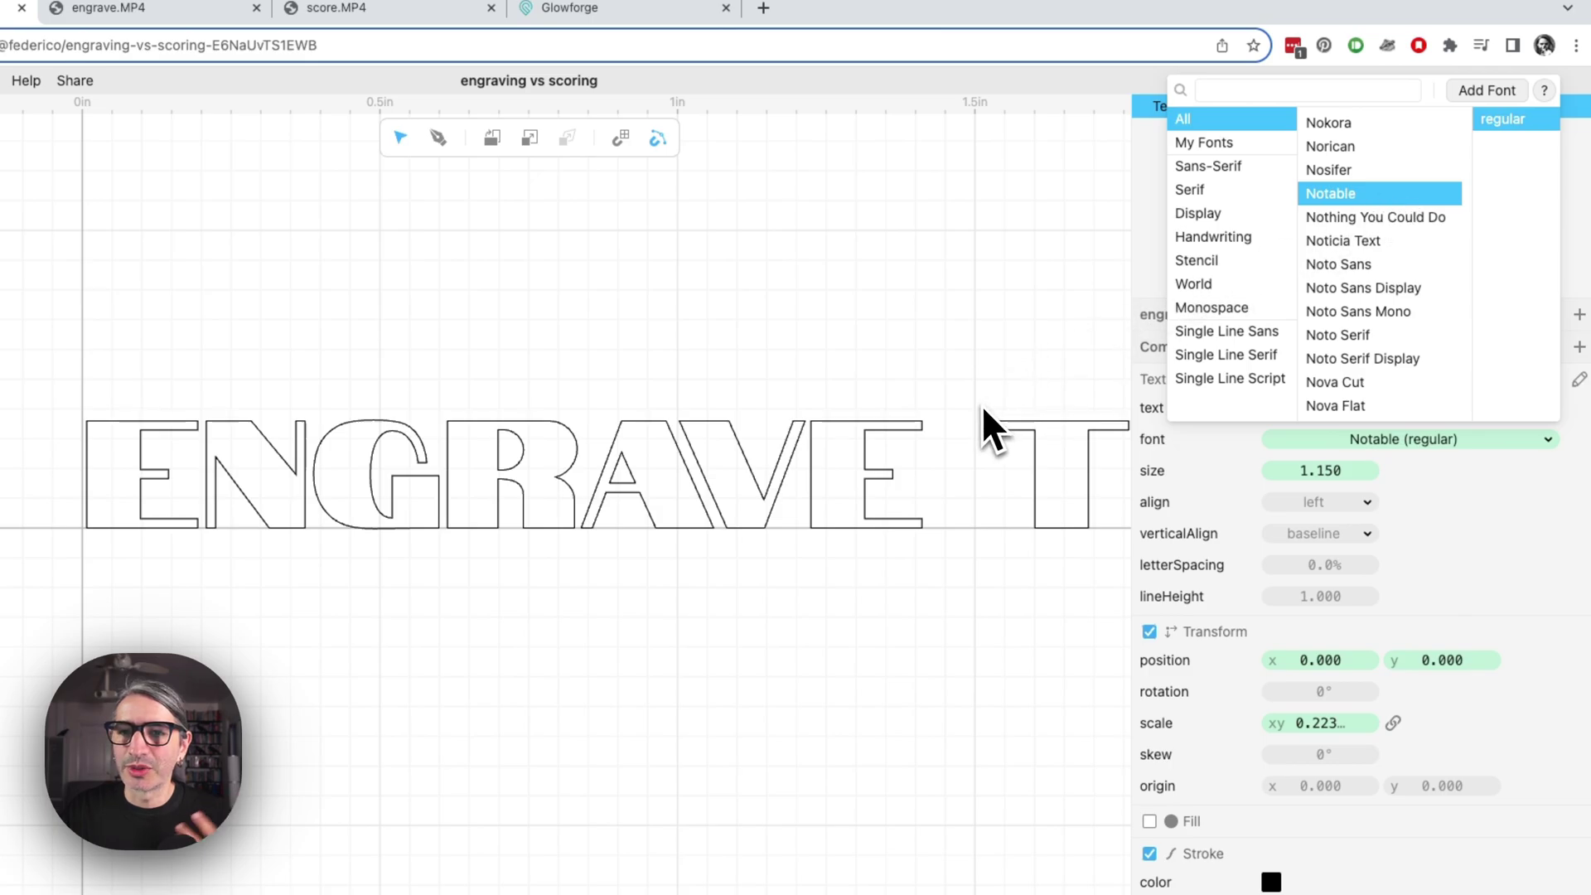
left_click(883, 359)
scroll(887, 359, "left", 5)
left_click_drag(887, 359, 595, 392)
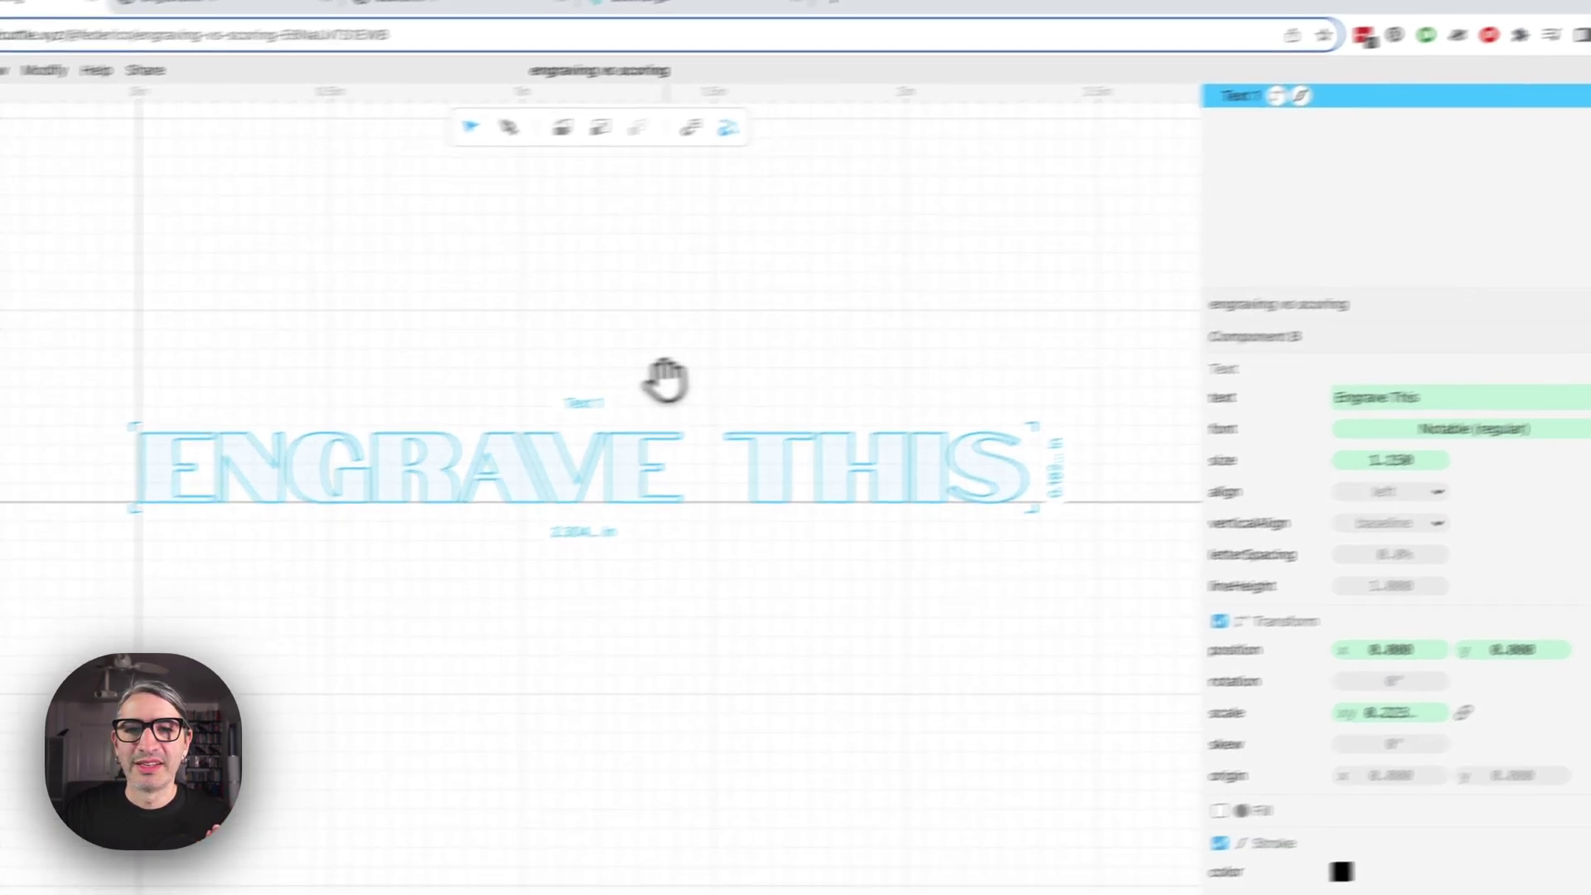
left_click(667, 377)
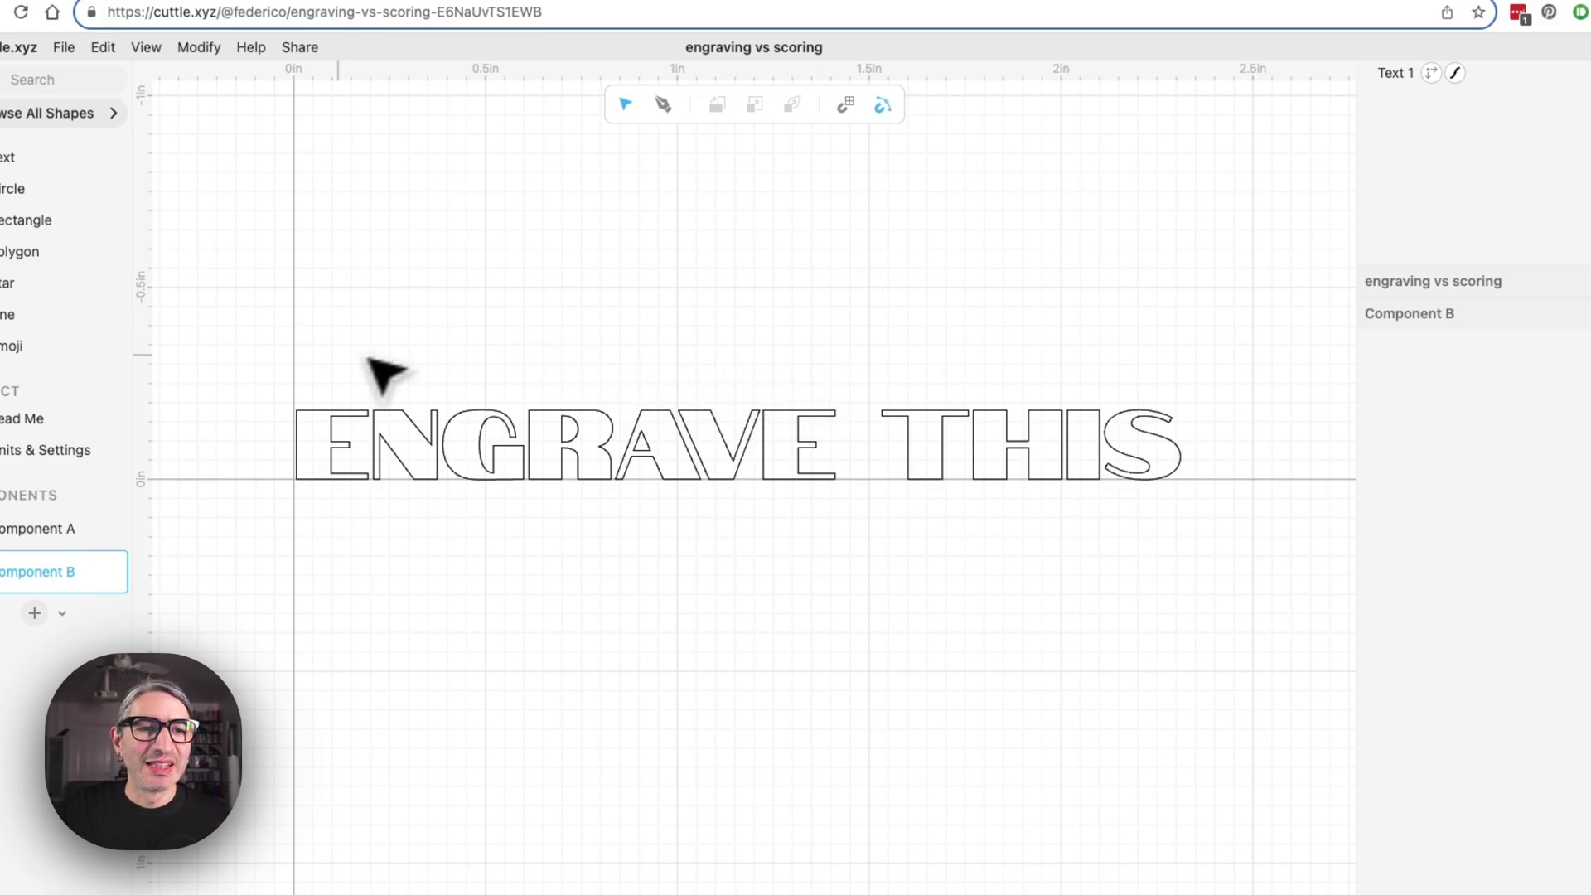
Step: Turn on a solid grey fill for the ENGRAVE THIS text
left_click_drag(264, 348, 1259, 589)
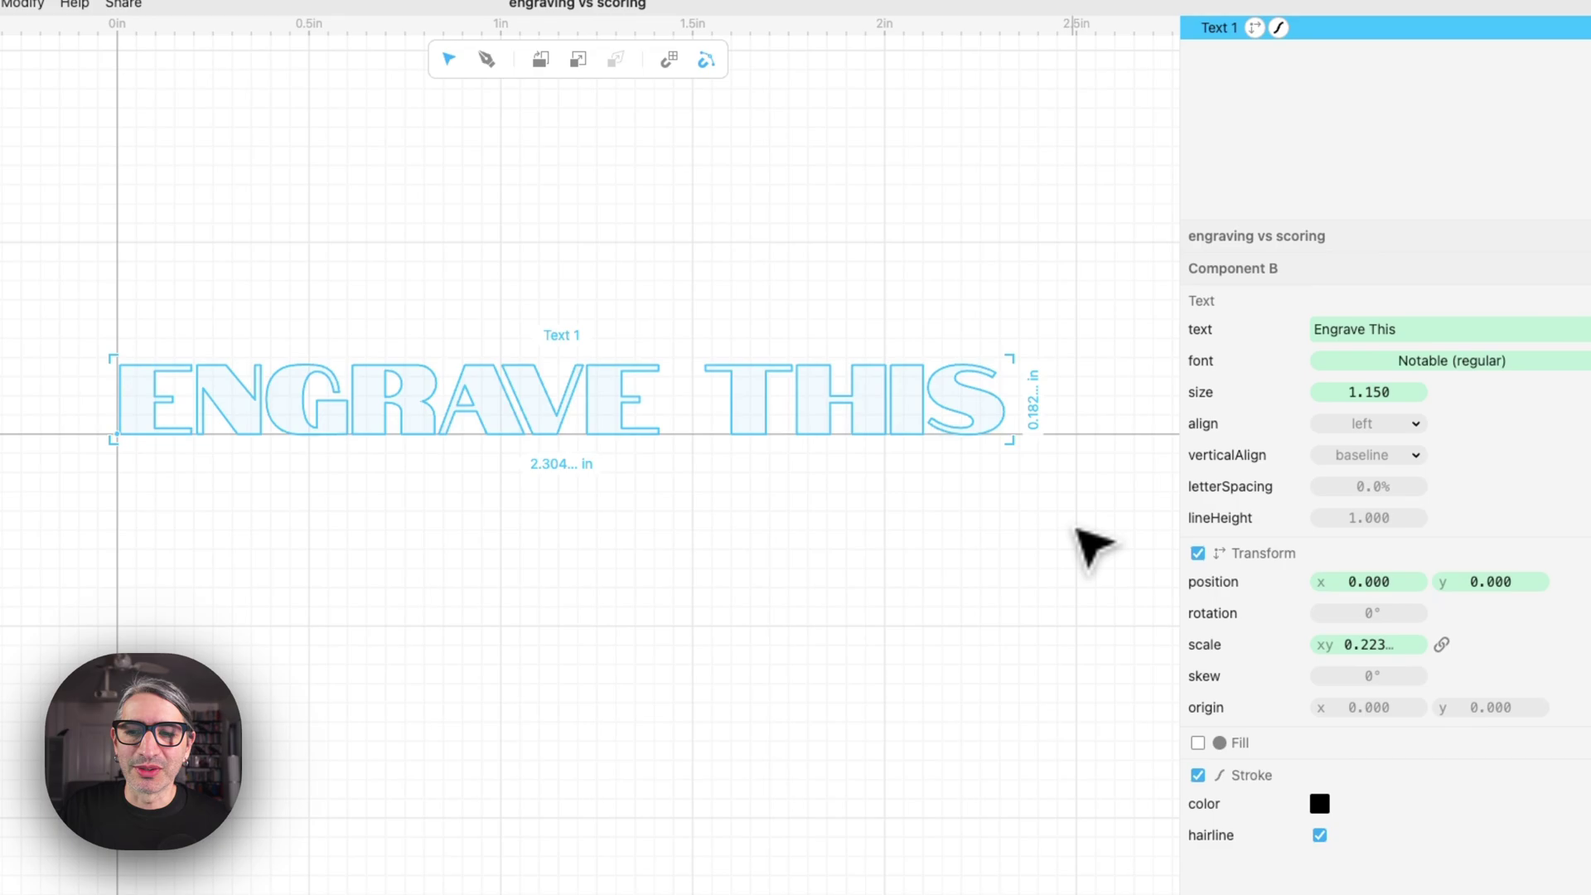
left_click(1078, 530)
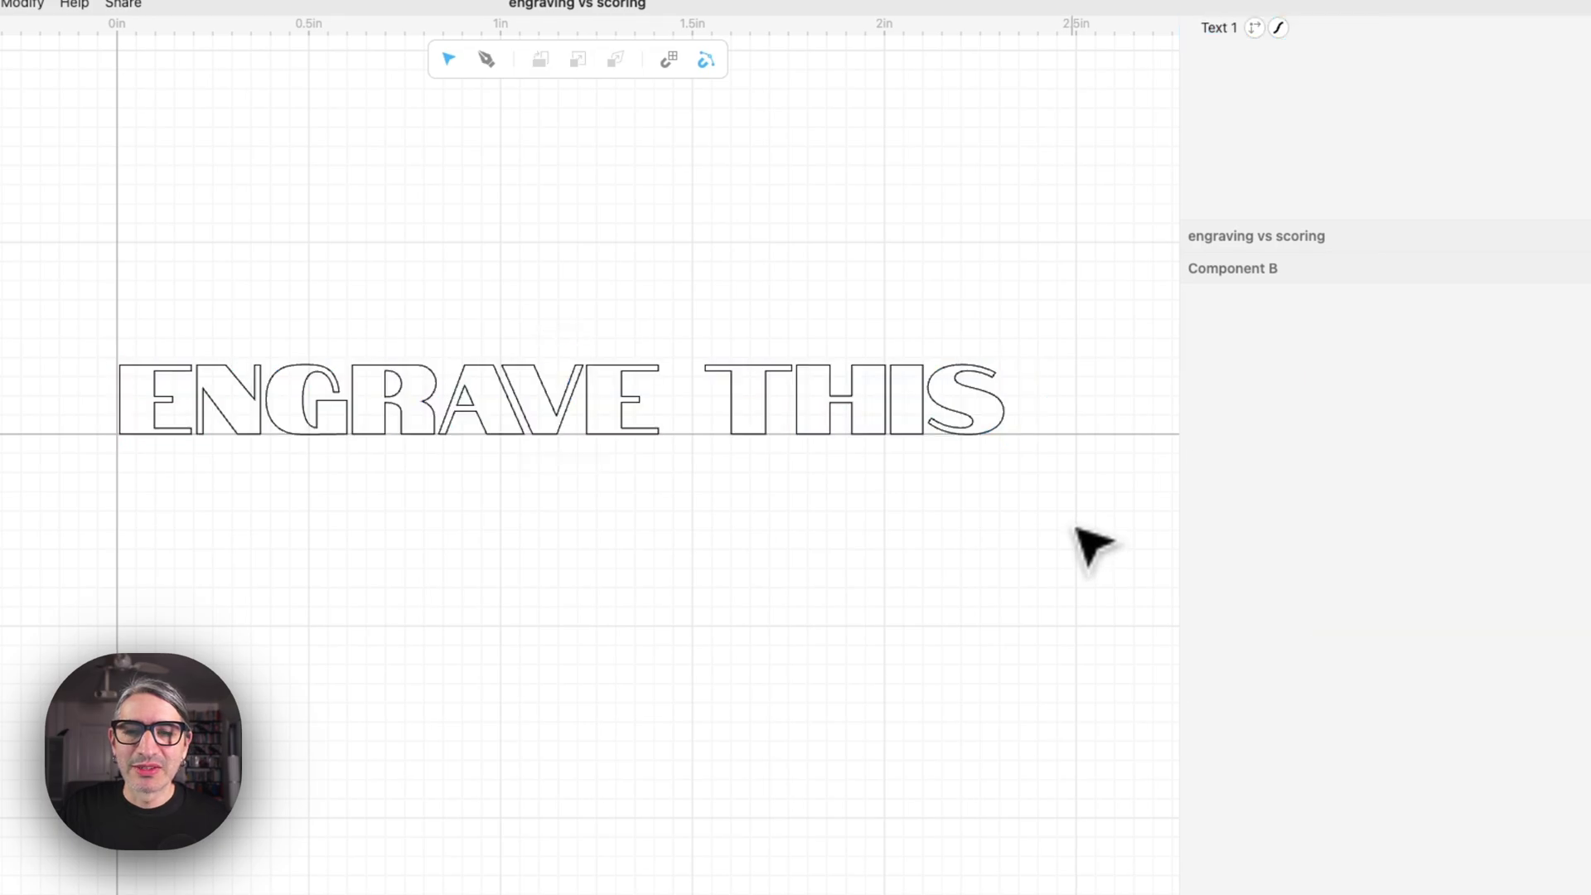
left_click(865, 377)
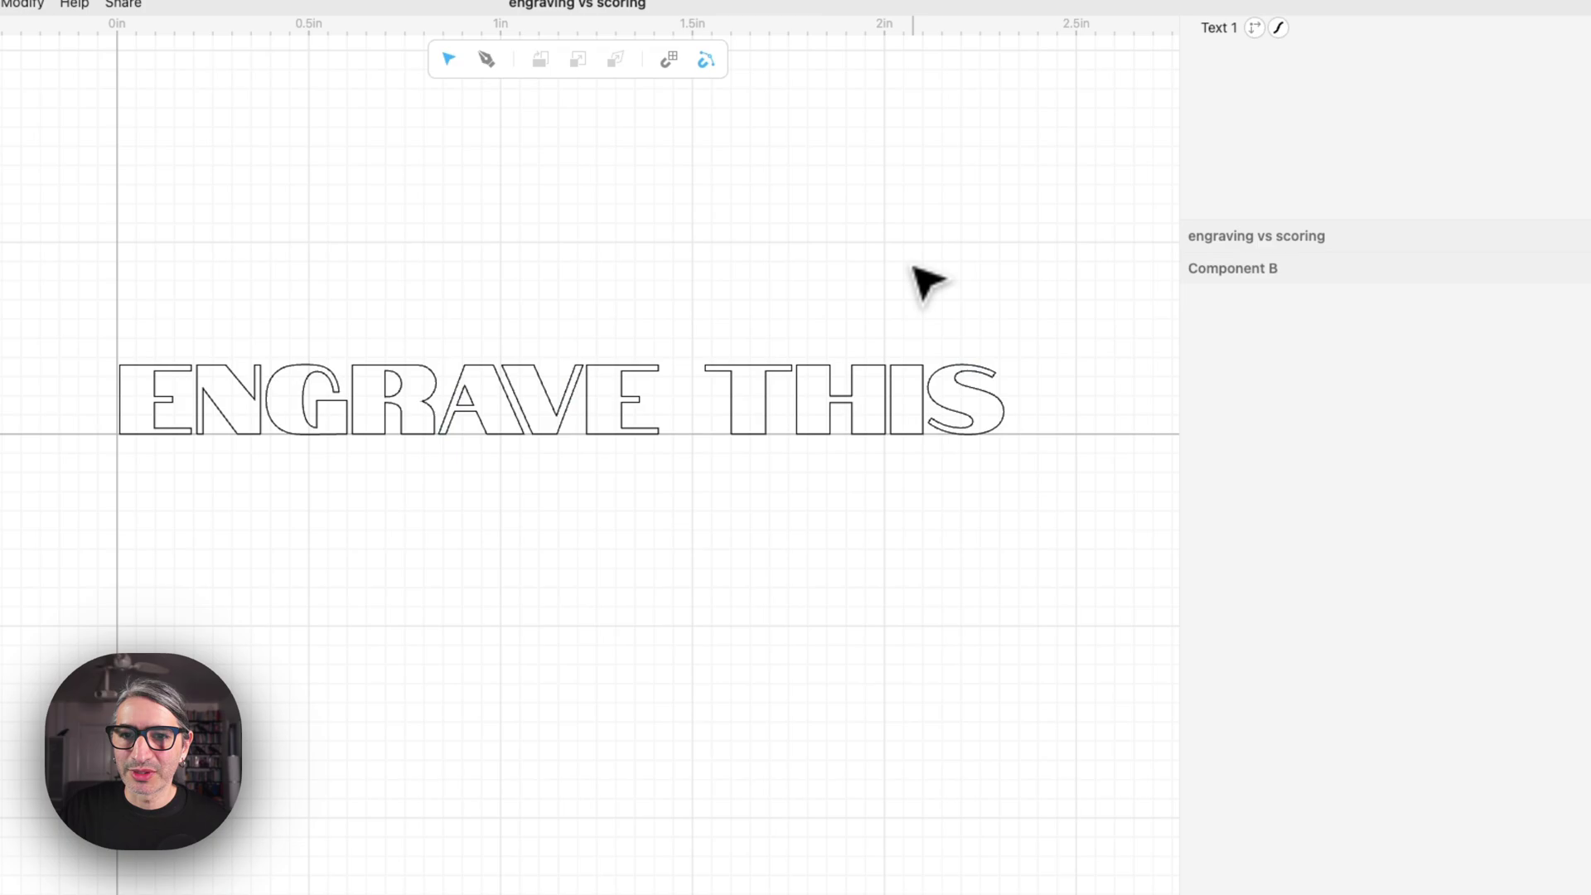
left_click(862, 390)
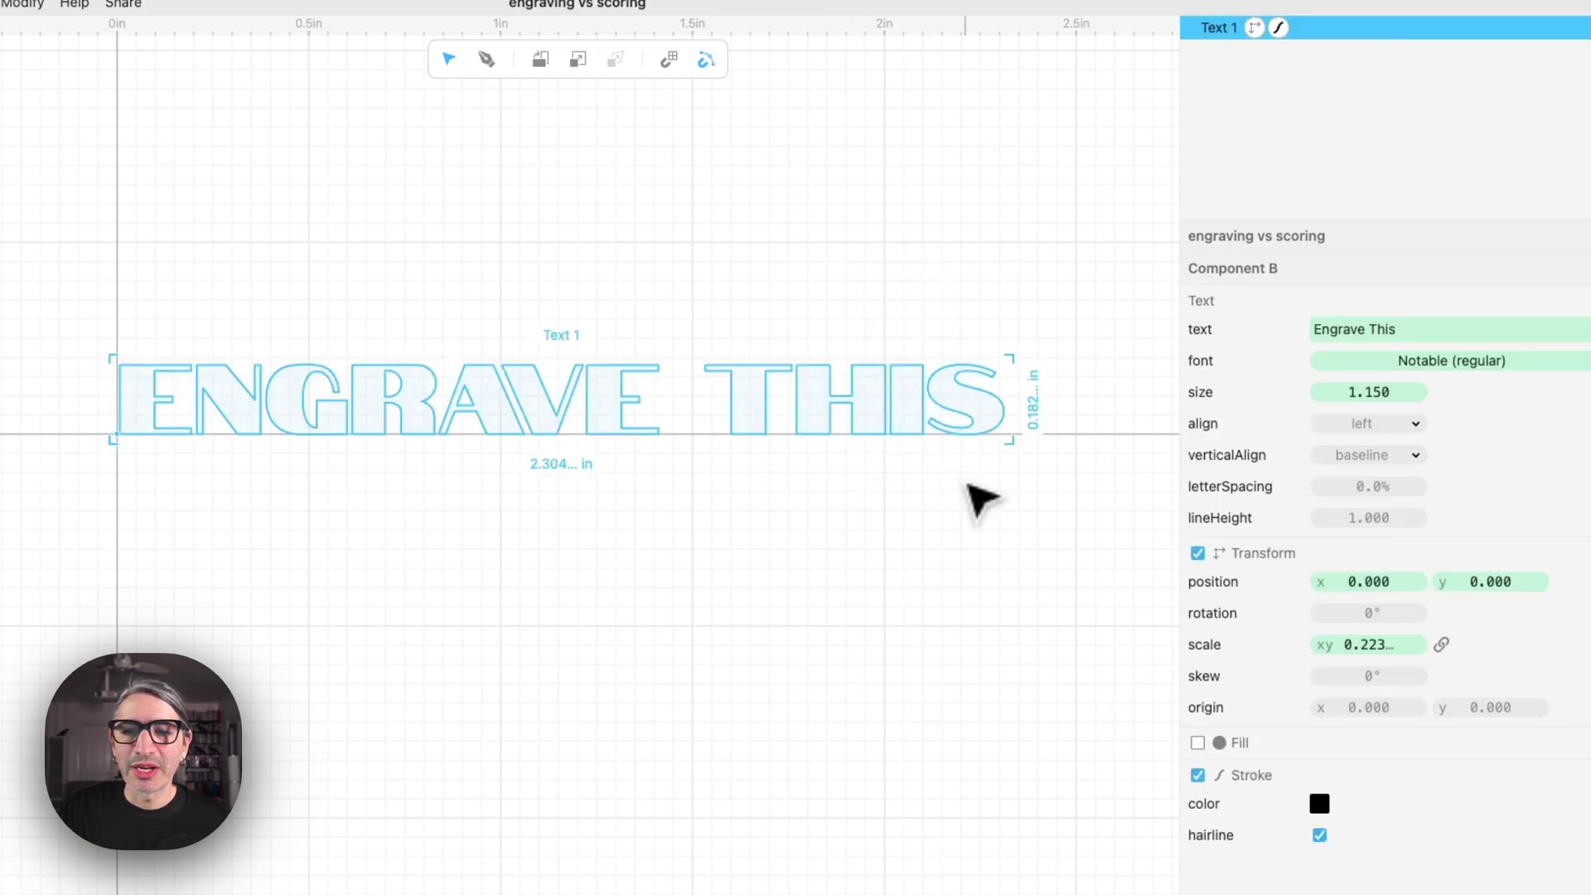
left_click(1196, 743)
left_click(1006, 693)
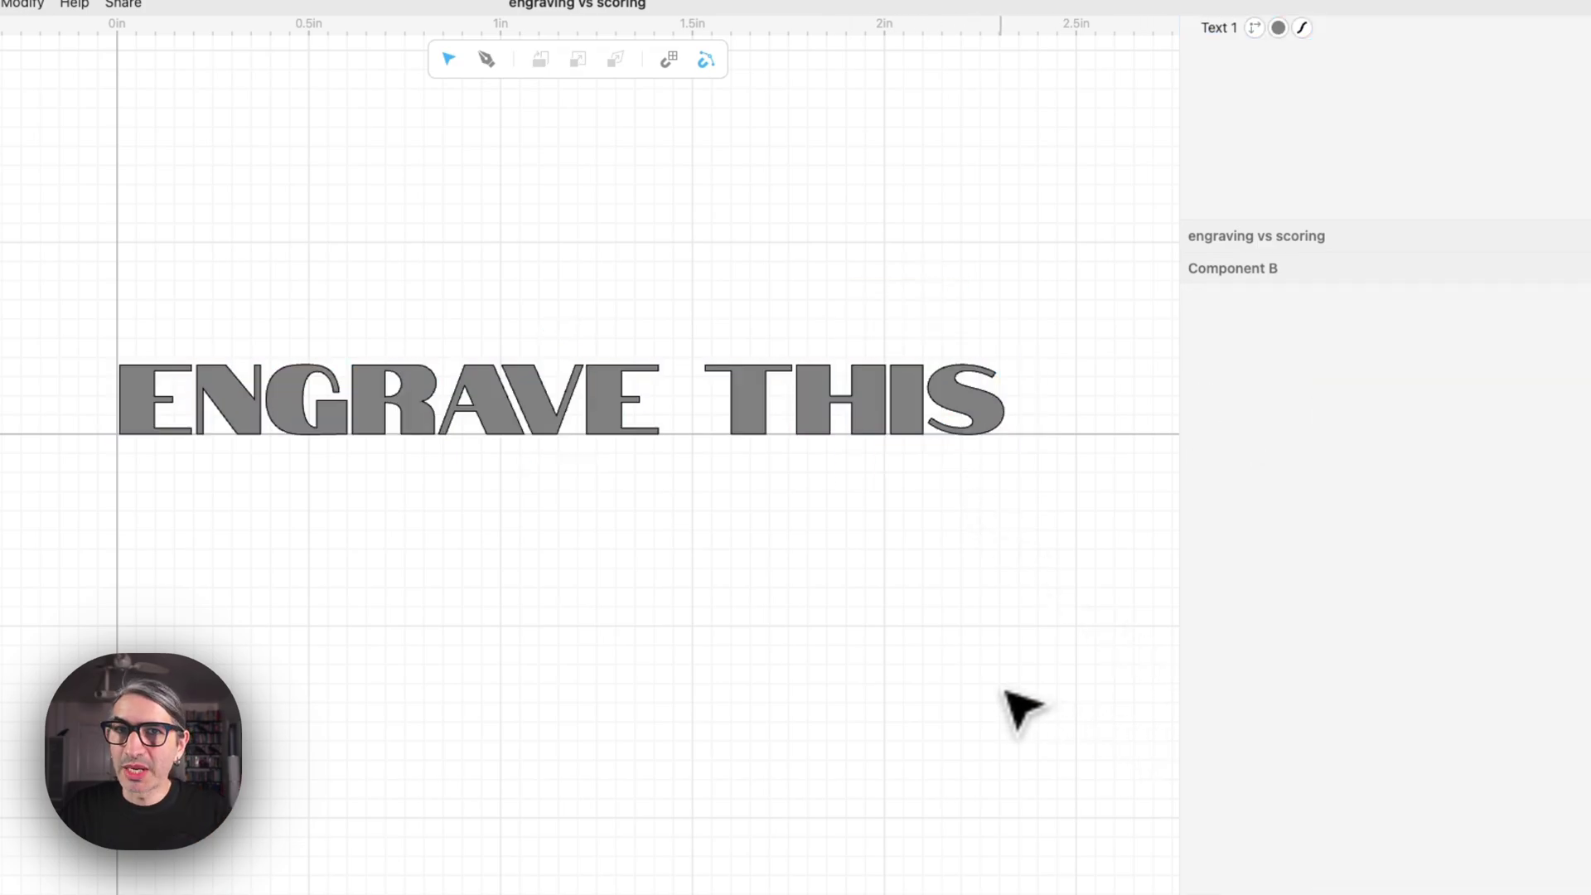
Step: Copy the filled ENGRAVE THIS text from its right-click menu
left_click_drag(711, 272, 845, 454)
left_click(928, 541)
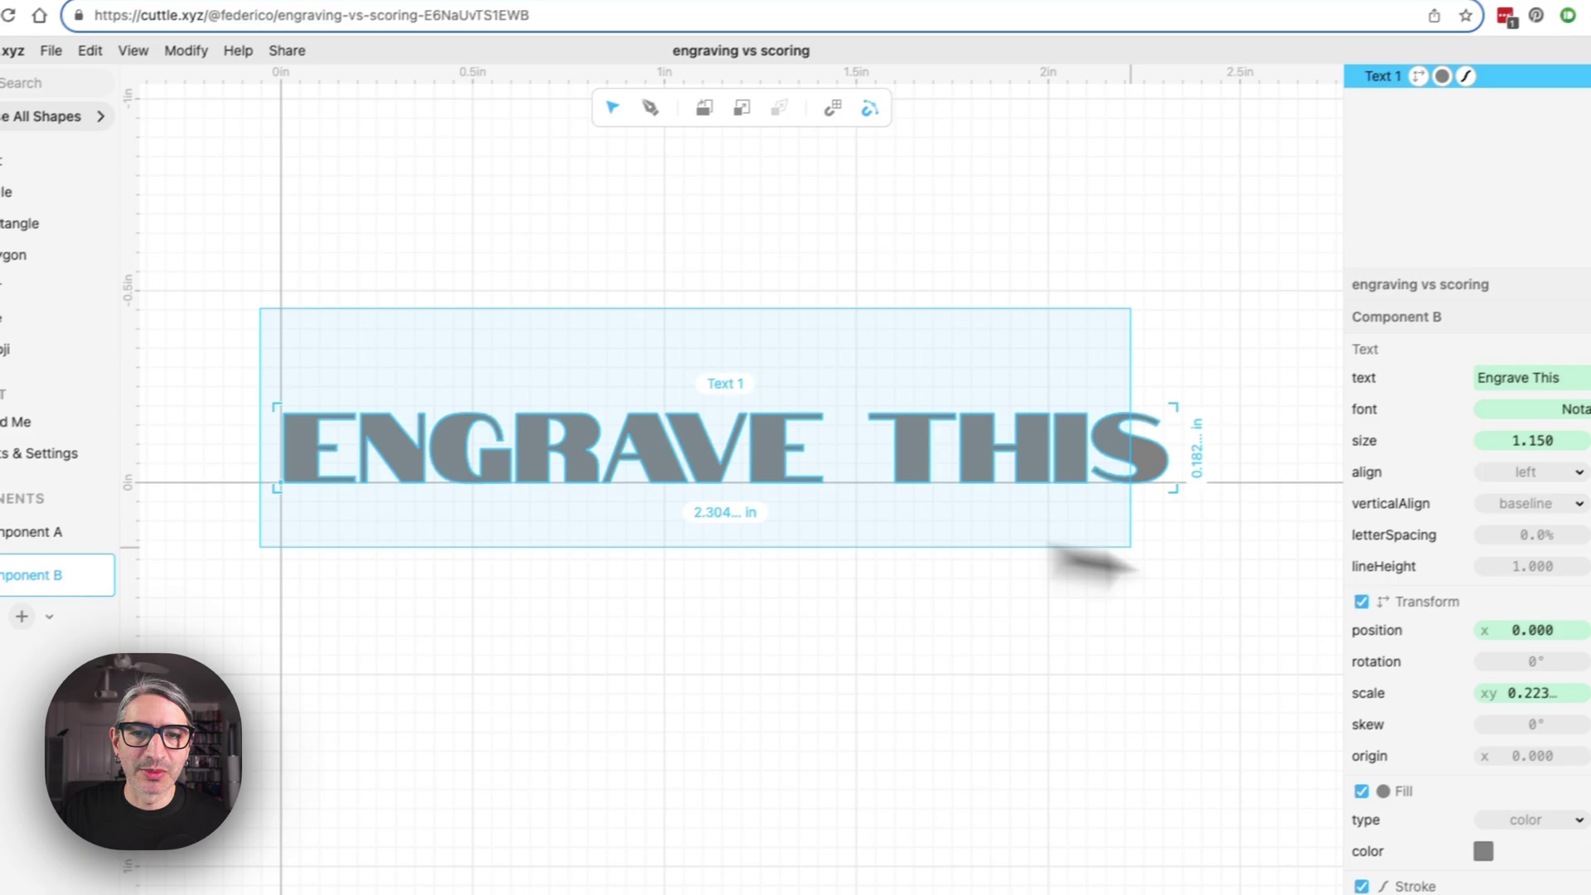
right_click(664, 443)
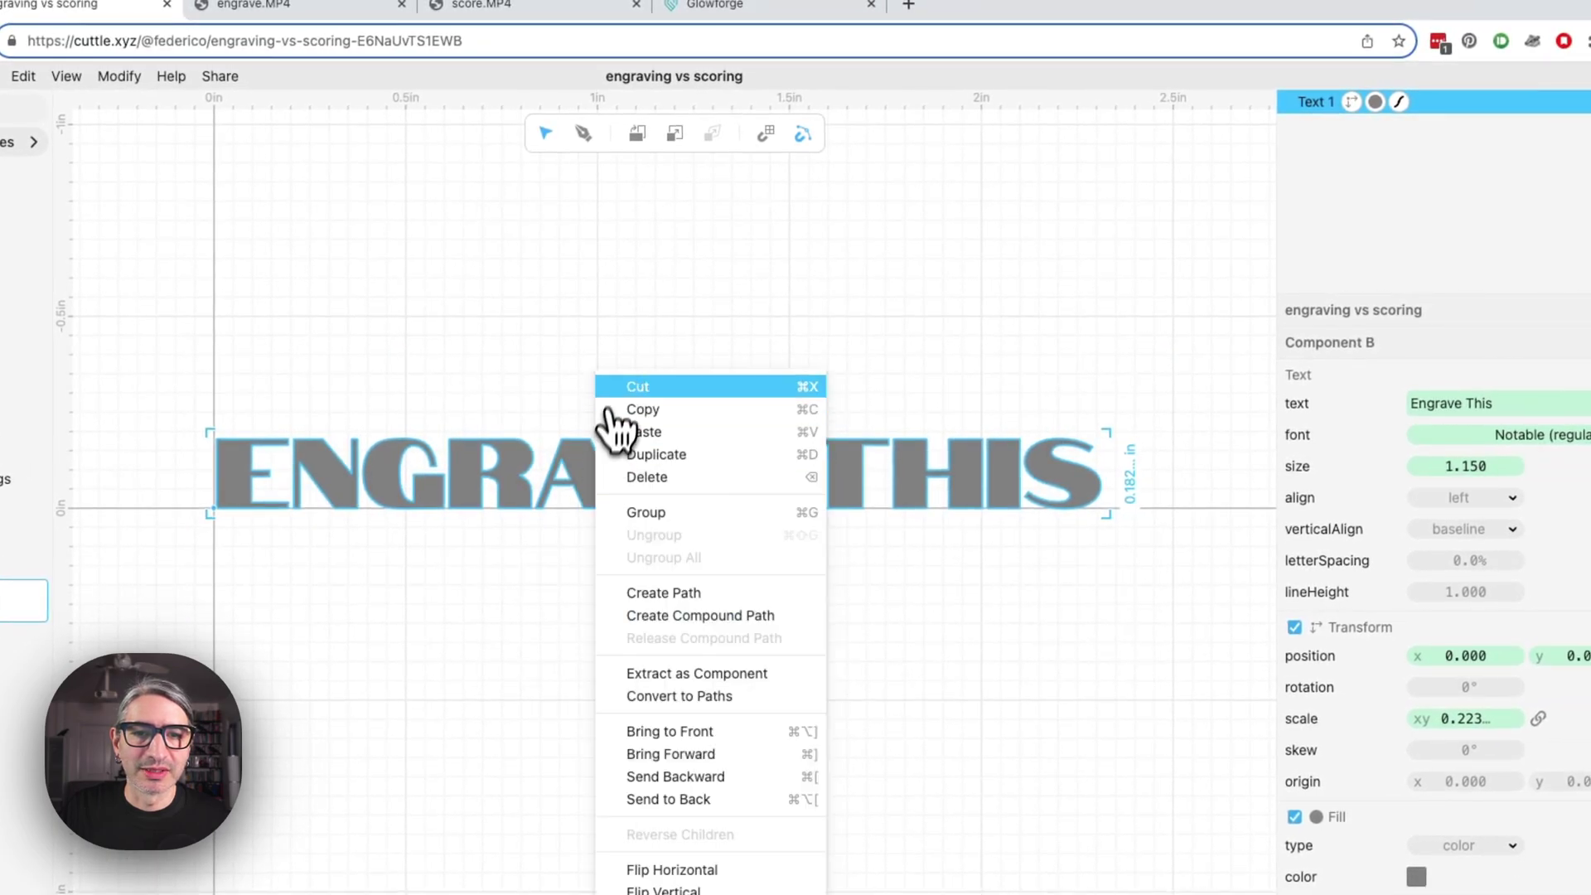
left_click(631, 410)
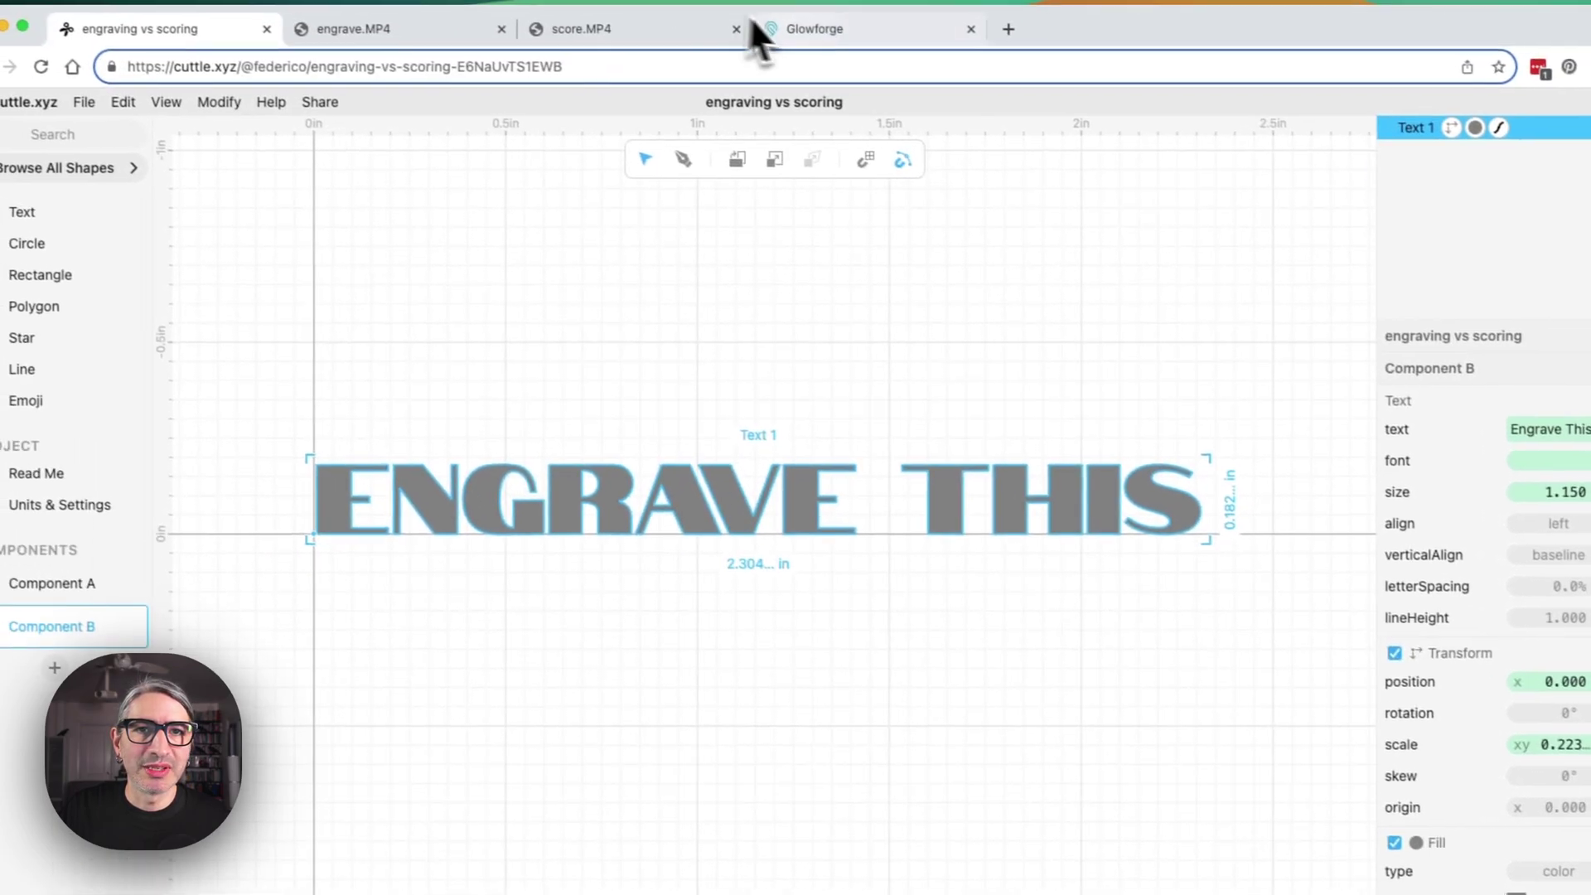
Step: Paste the copied text into the Glowforge design and move it onto the hexagon's upper half
left_click(802, 37)
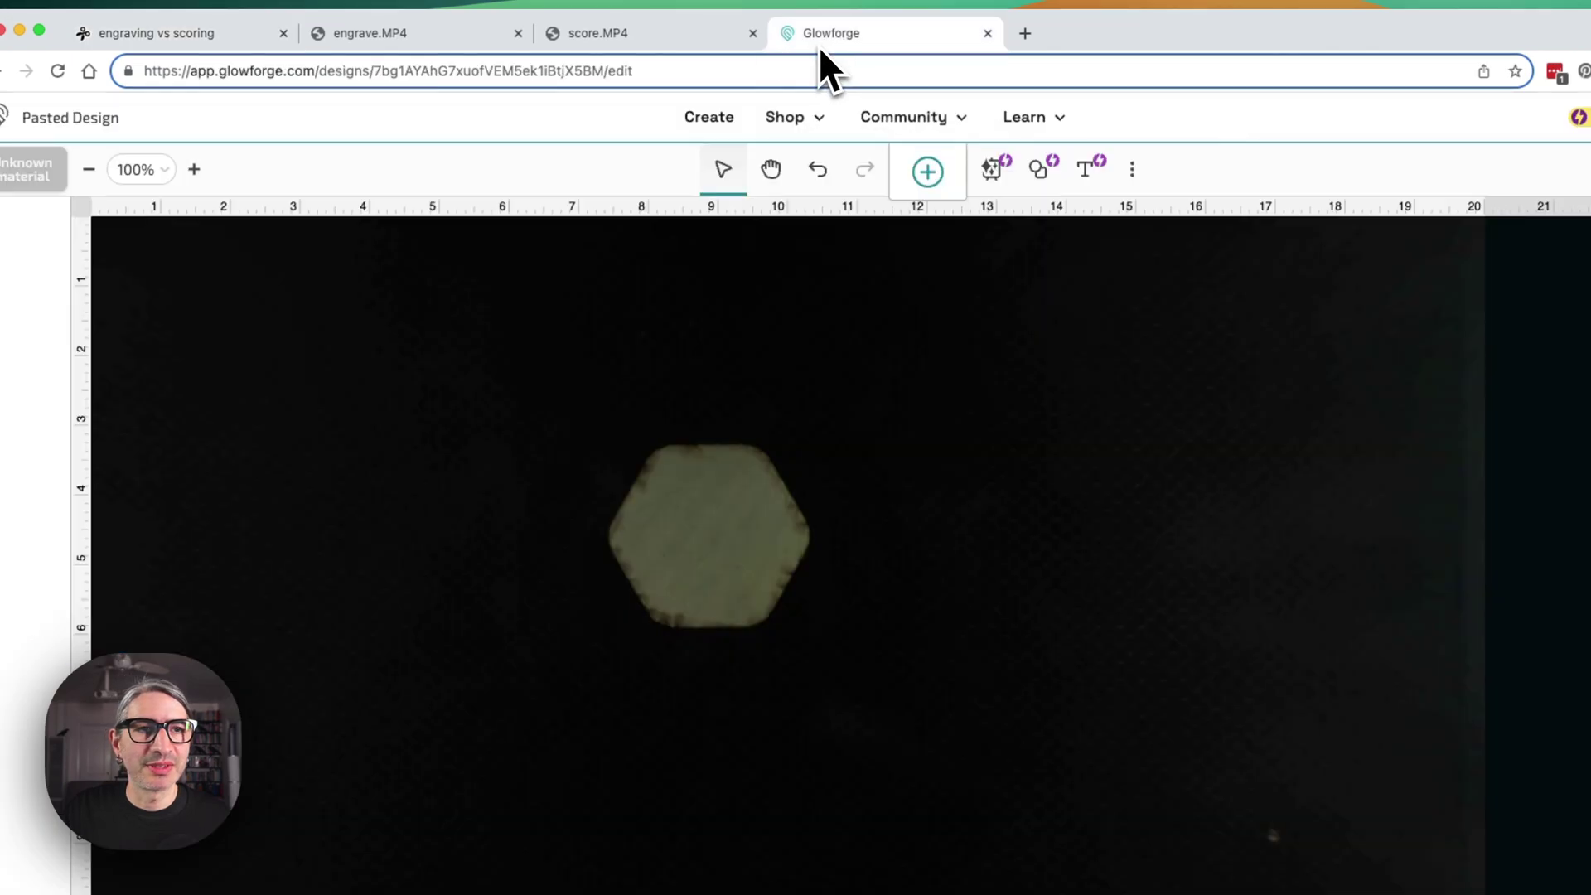
left_click(206, 3)
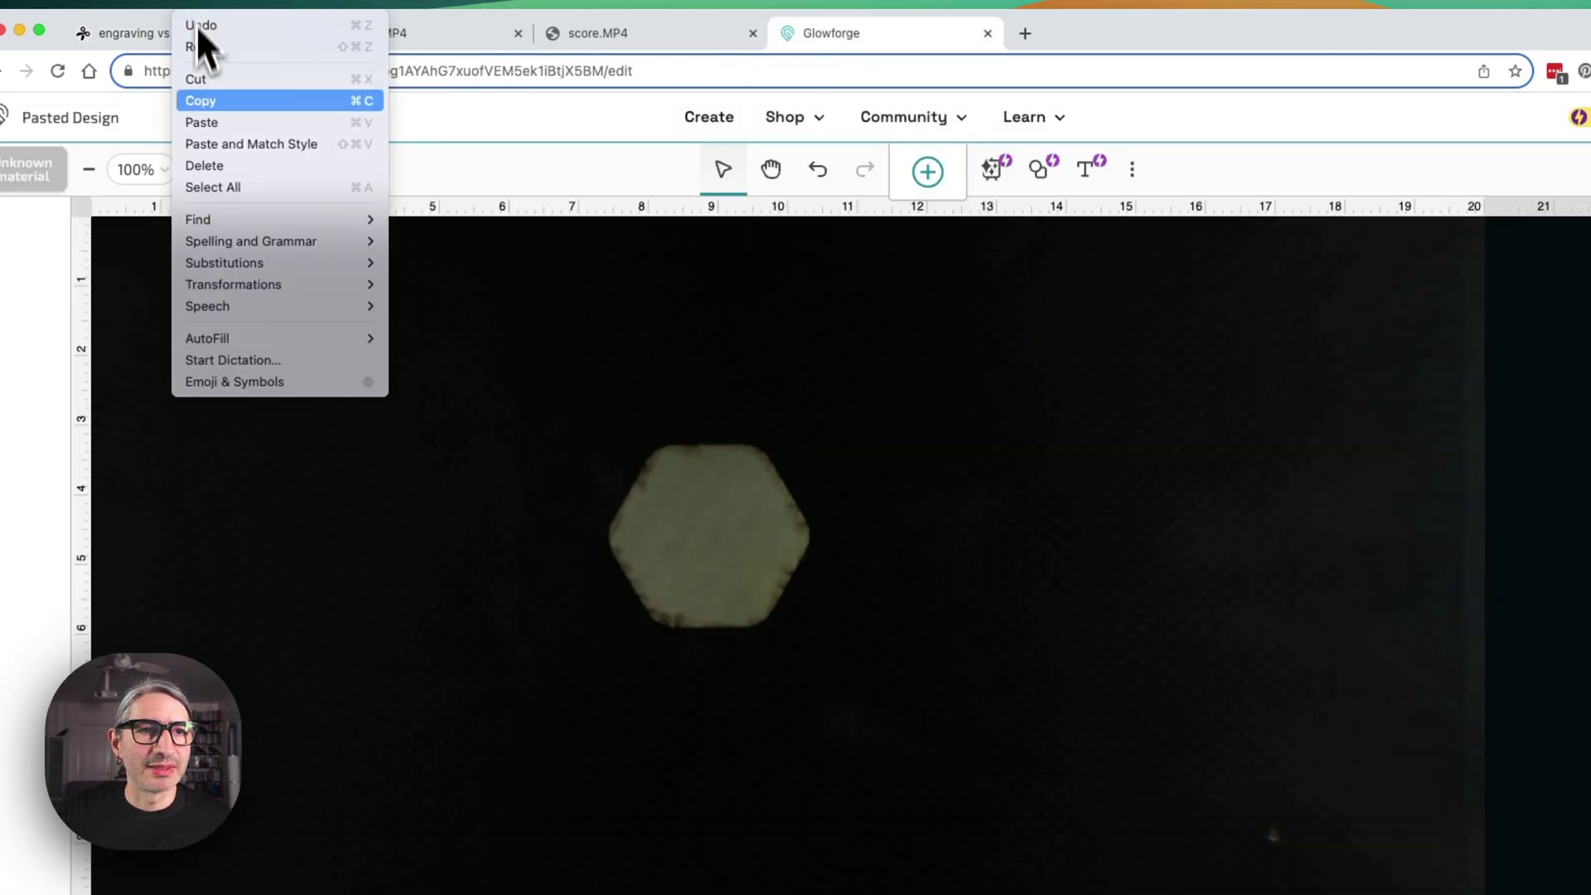
left_click(207, 125)
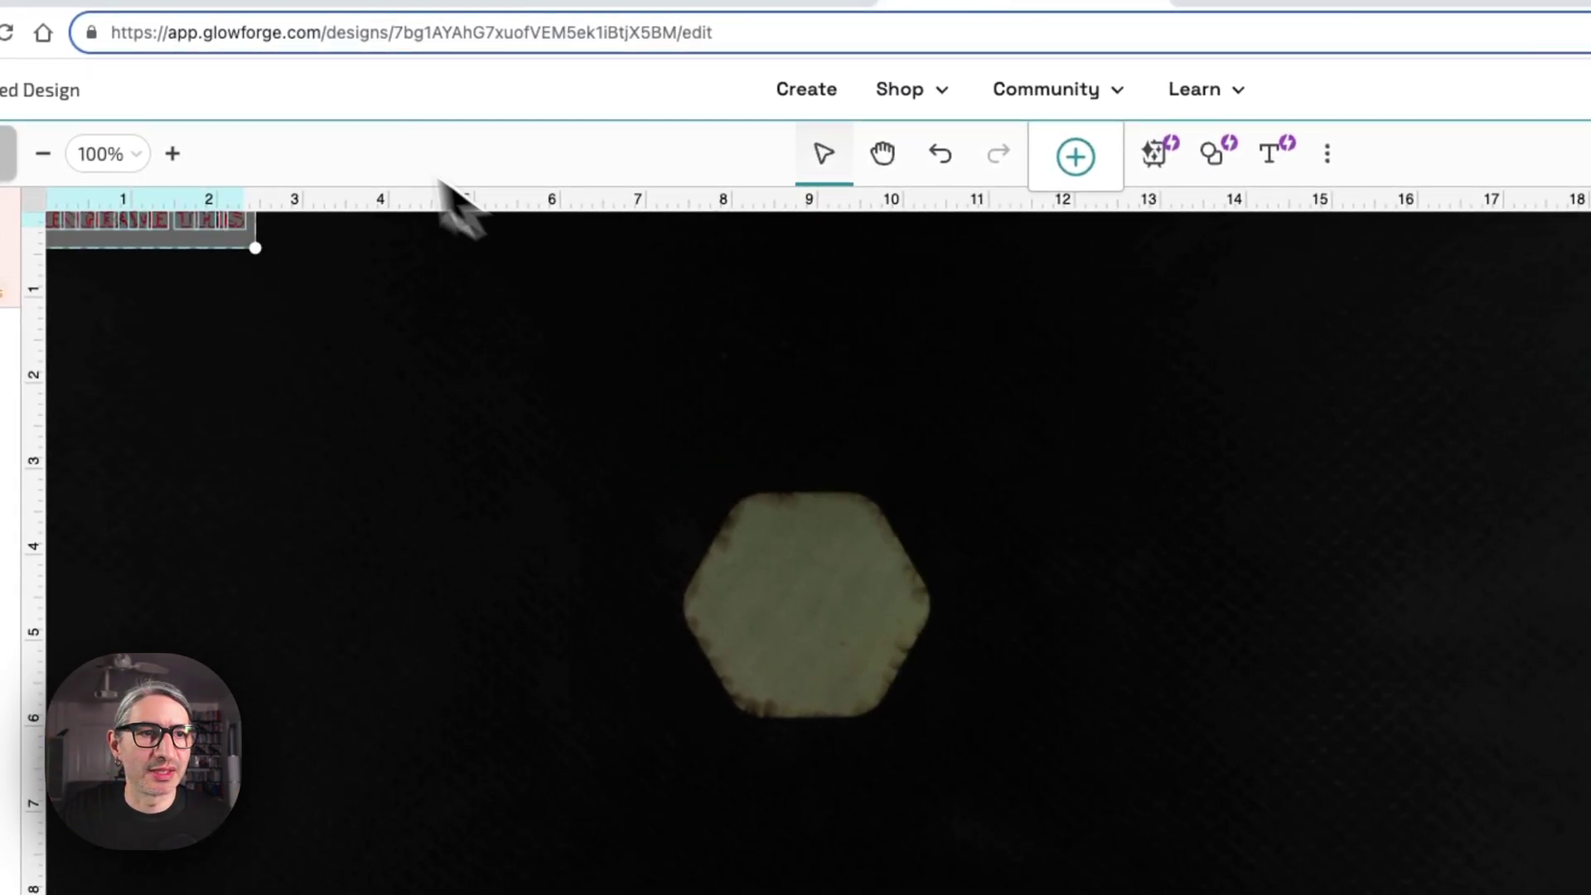
left_click_drag(131, 236, 856, 623)
left_click_drag(953, 588, 893, 561)
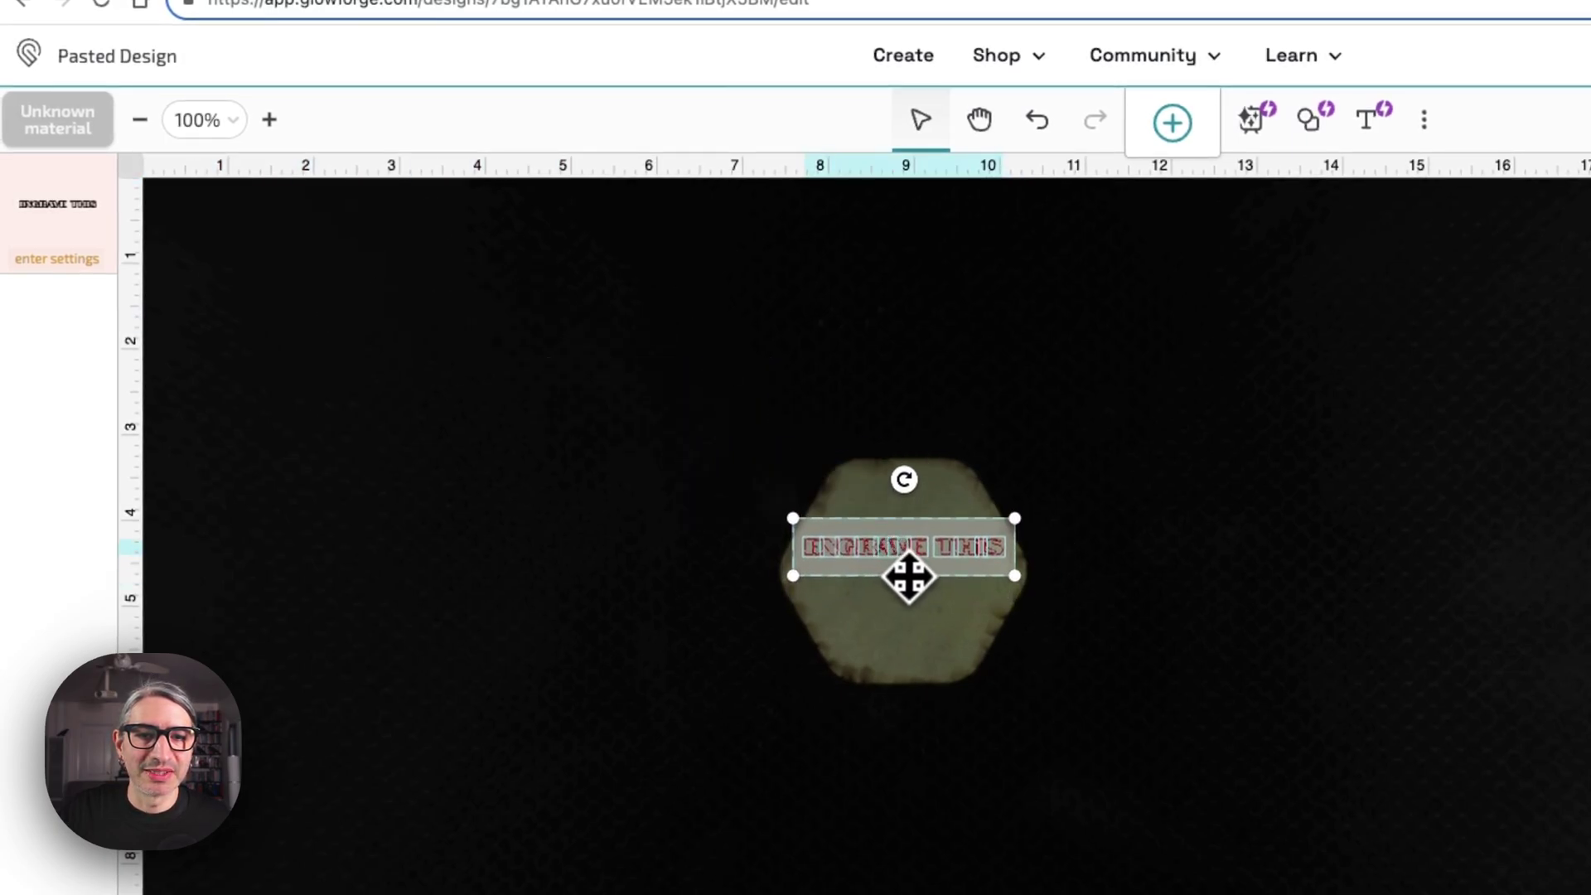
Step: Select the ENGRAVE THIS text on the hexagon
scroll(910, 576, "up", 10)
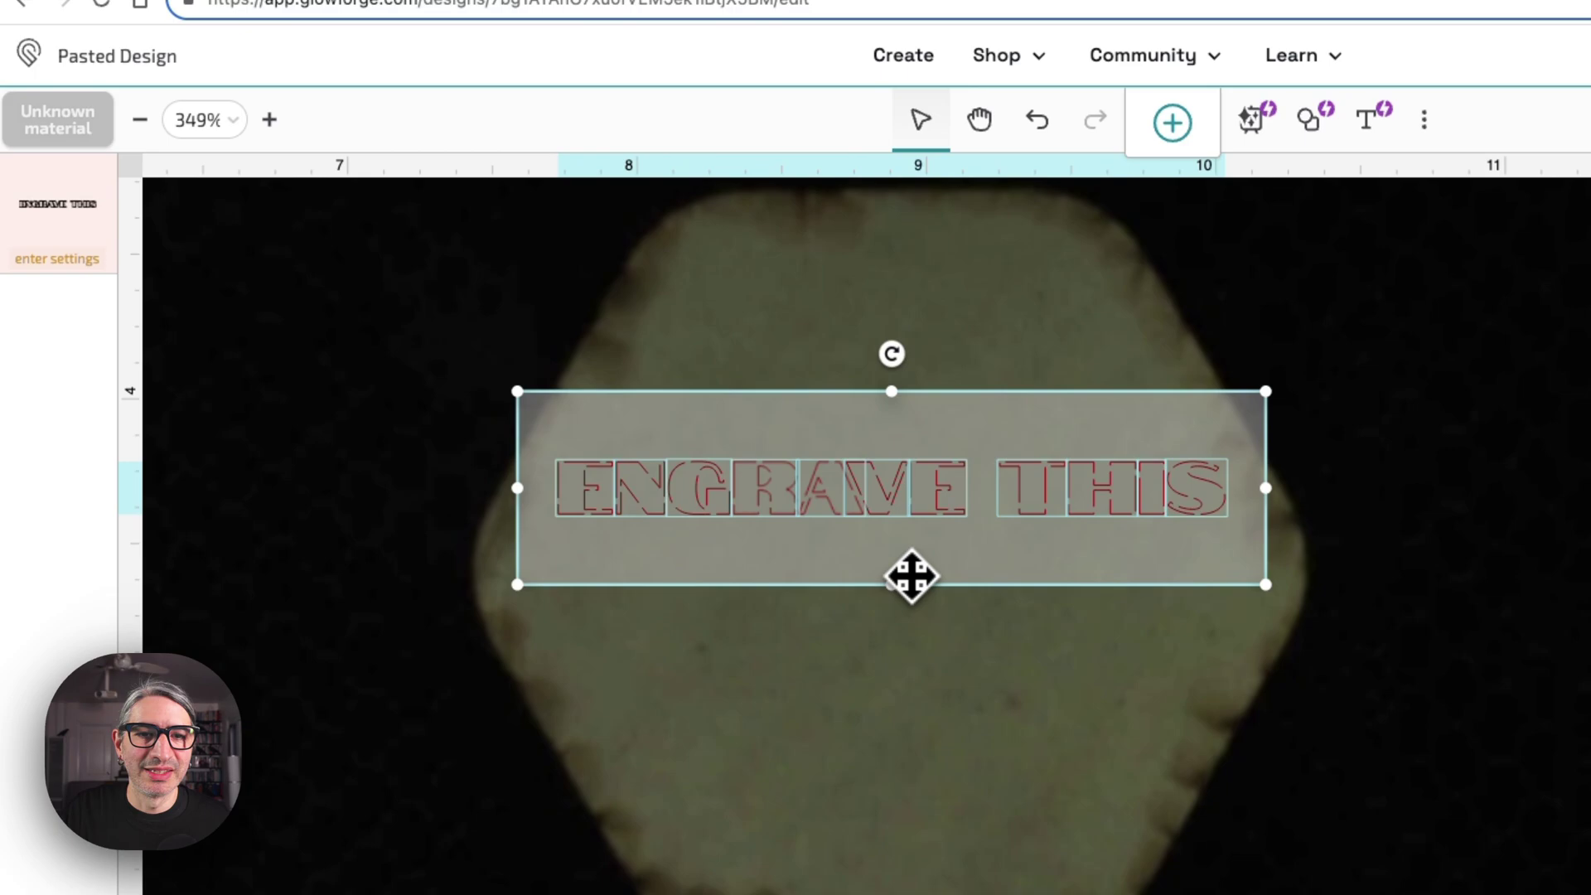
left_click(937, 645)
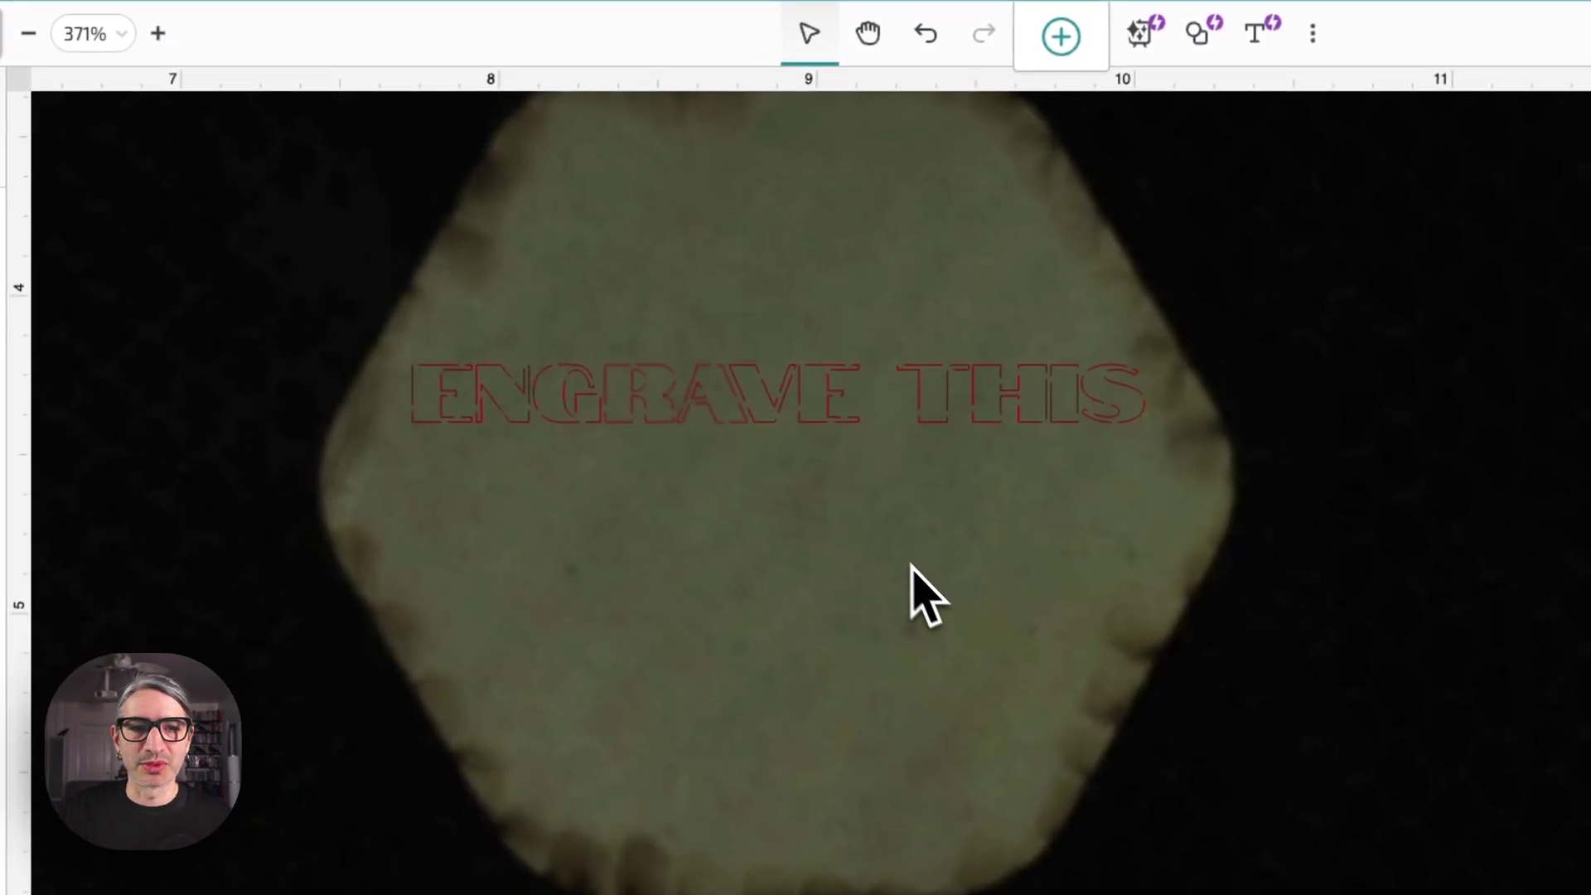
left_click_drag(327, 294, 1242, 550)
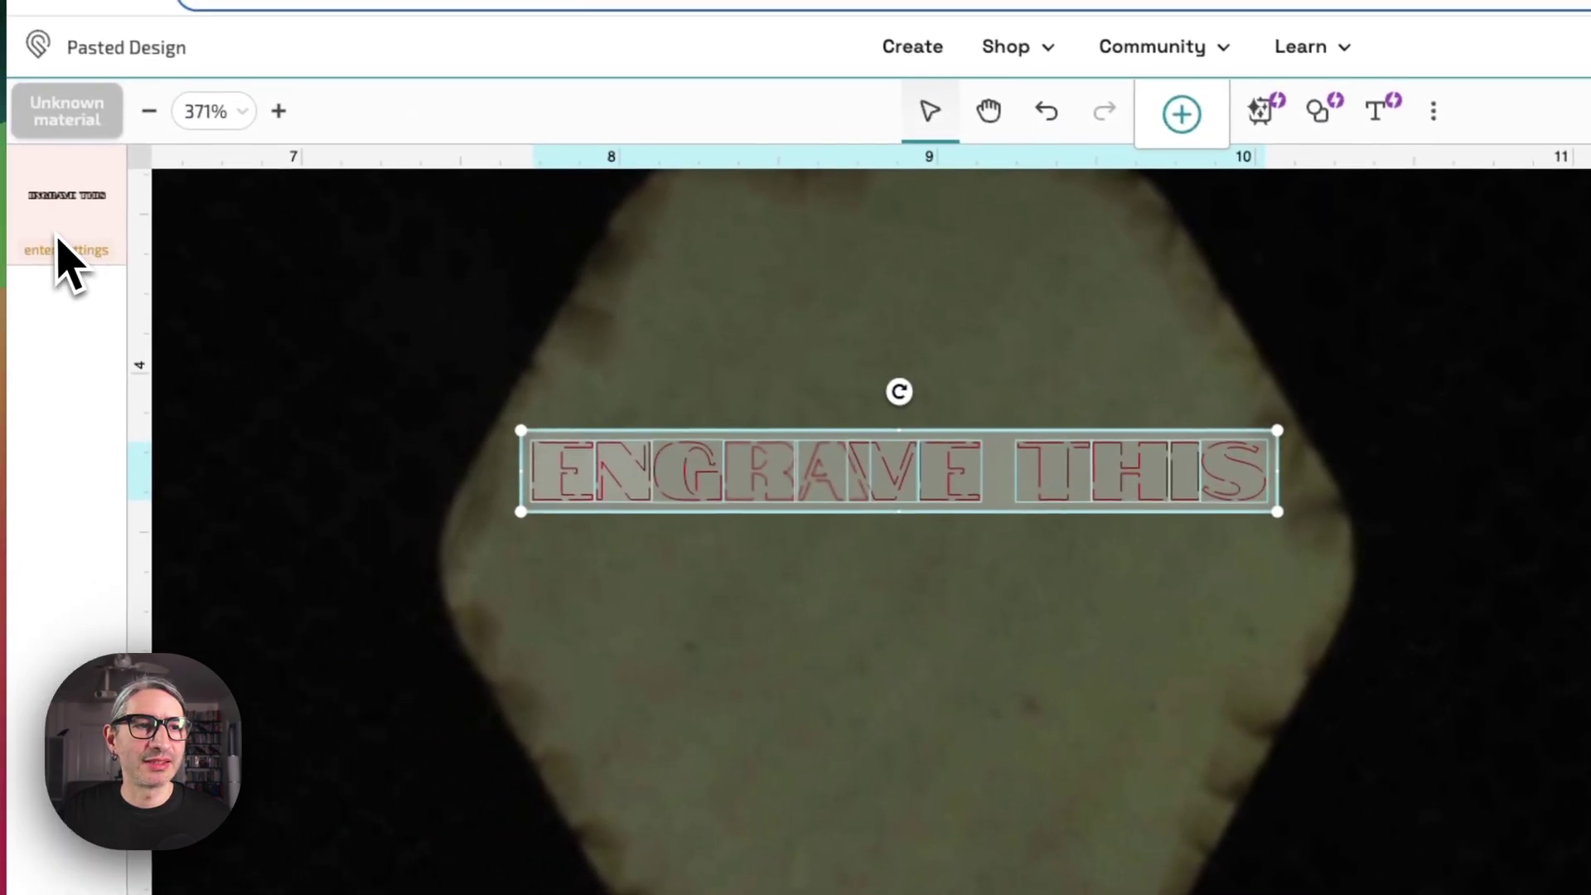
Step: Set ENGRAVE THIS to Engrave with birch engrave settings and preview it
left_click(72, 256)
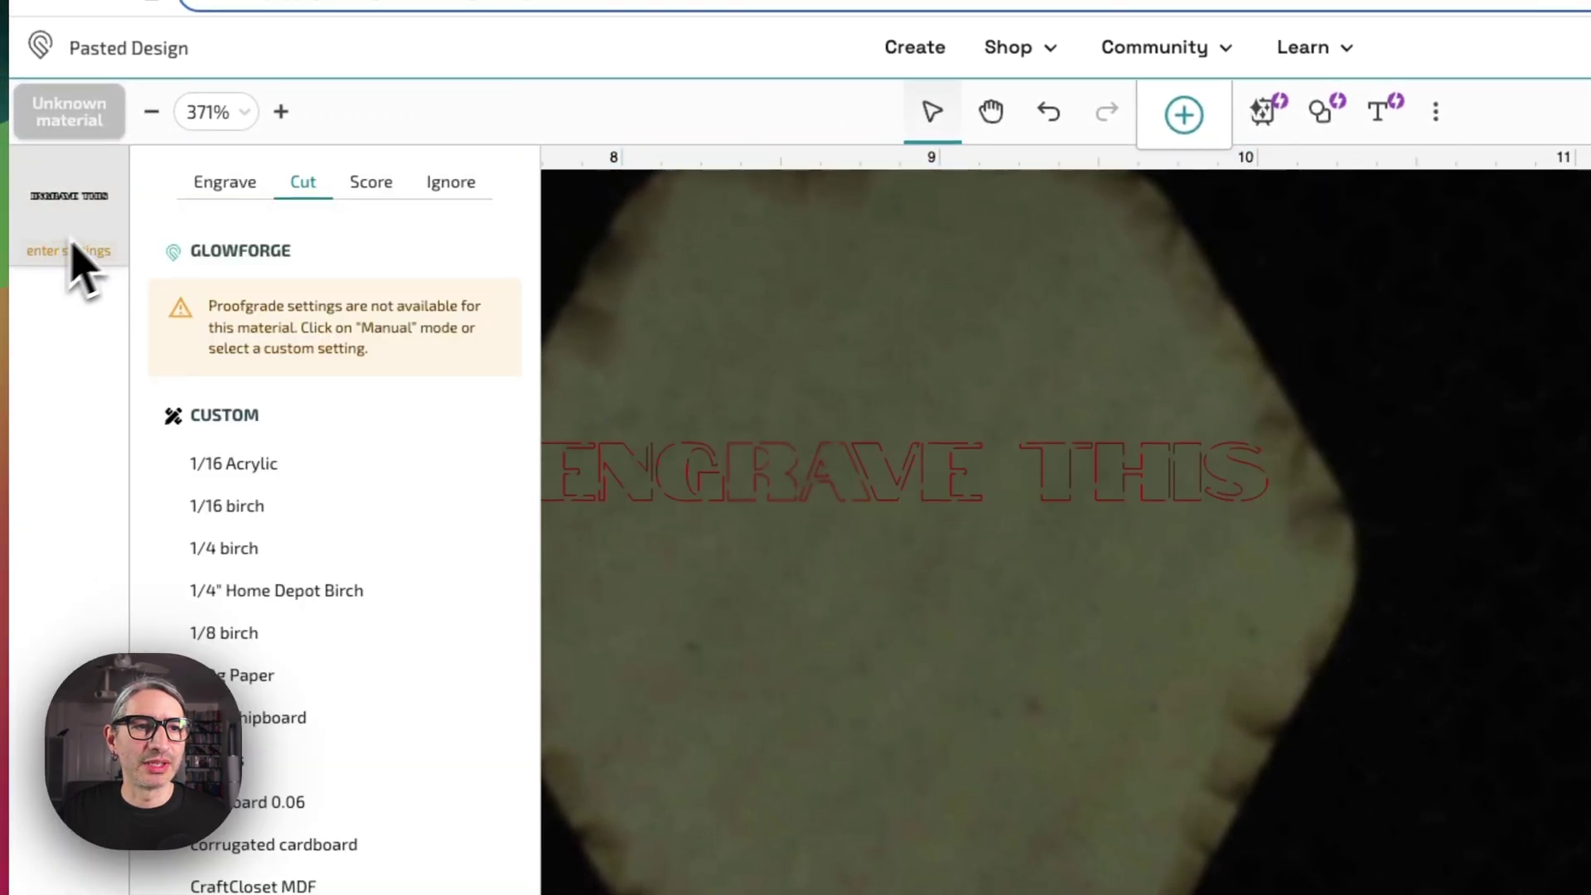
left_click(236, 217)
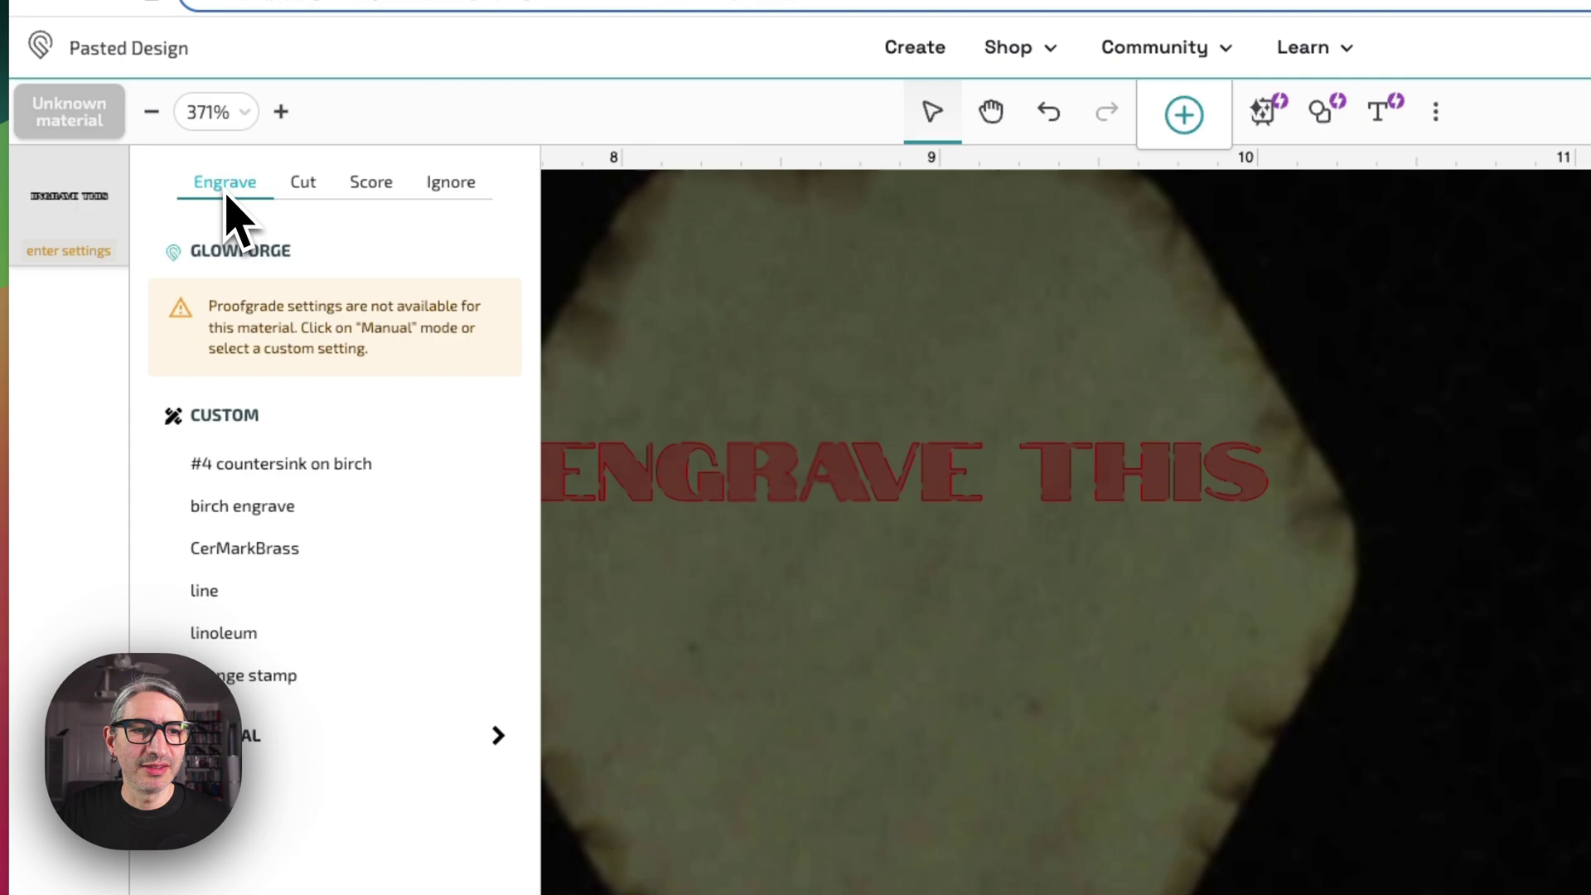
left_click(242, 530)
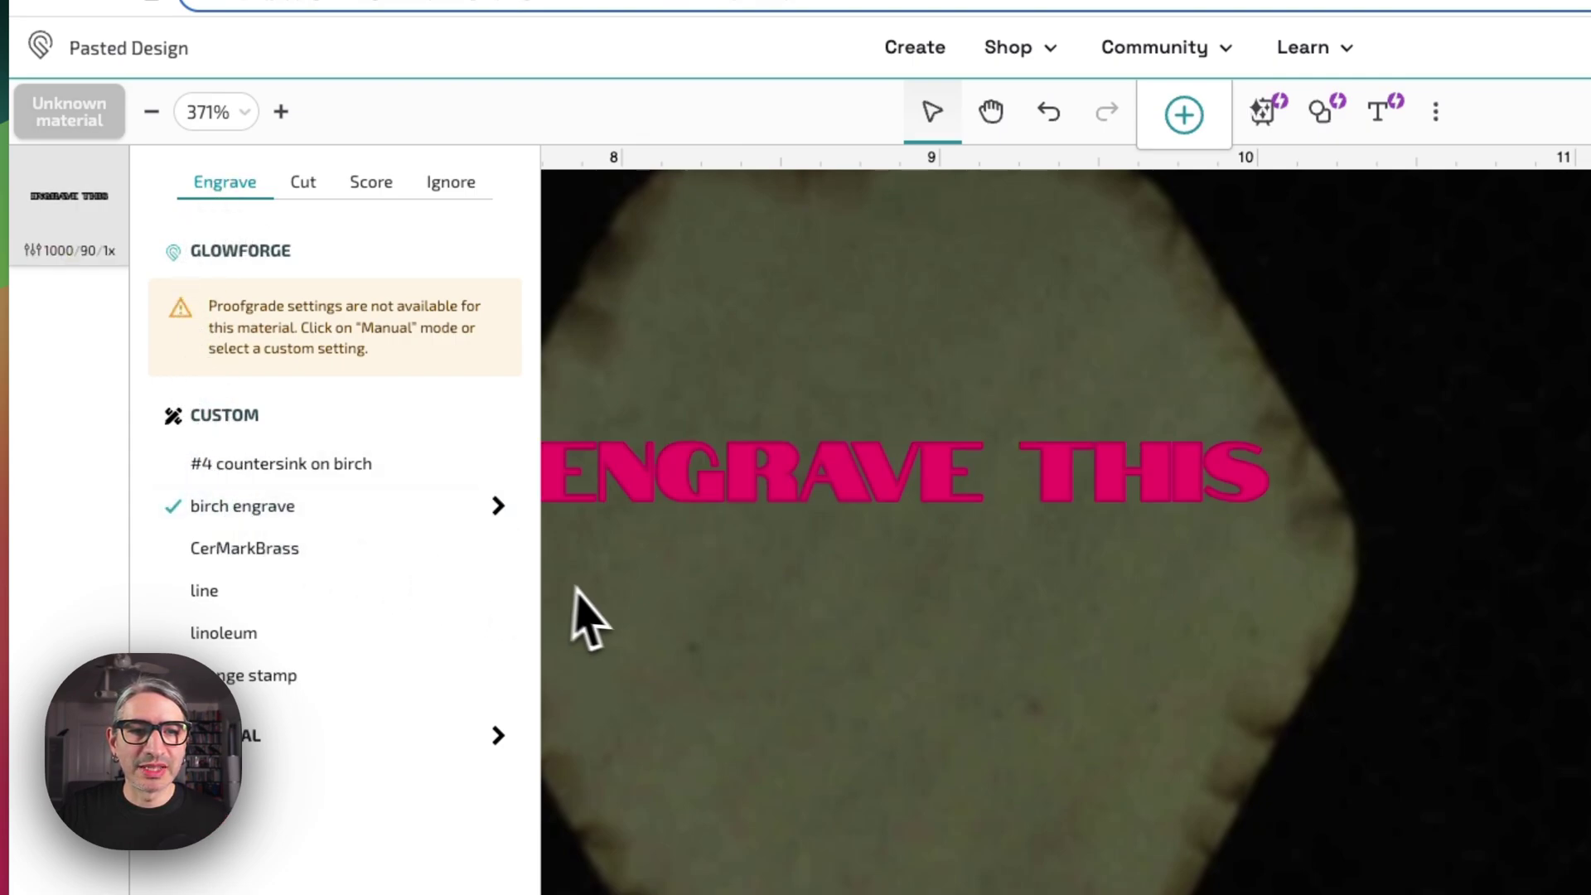
left_click(596, 591)
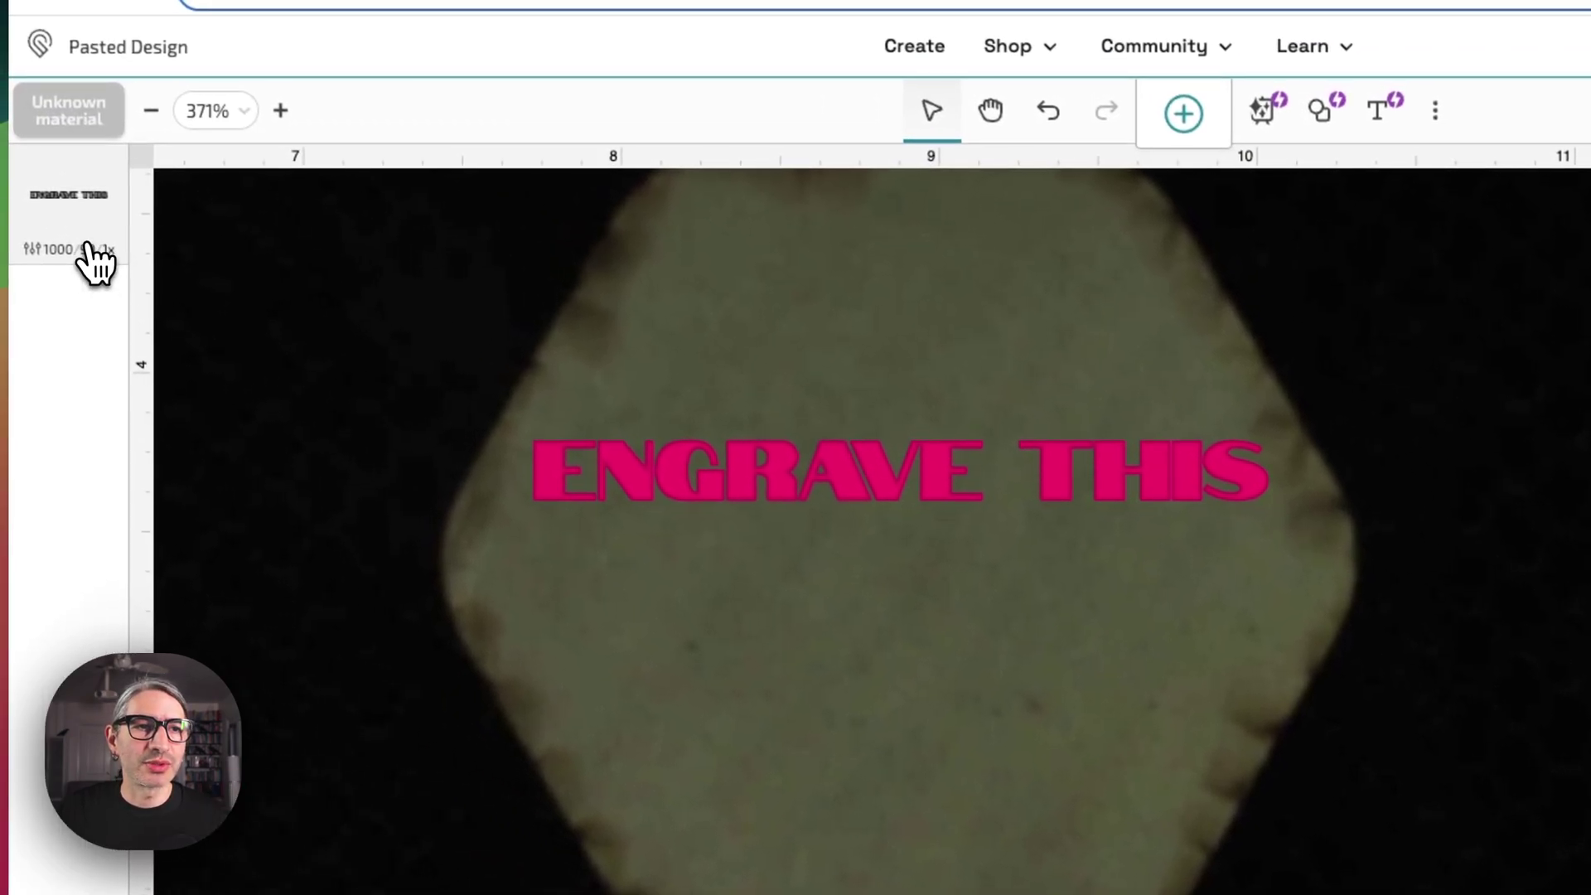
Step: Switch ENGRAVE THIS to Score with the 1/8 birch score settings
left_click(88, 247)
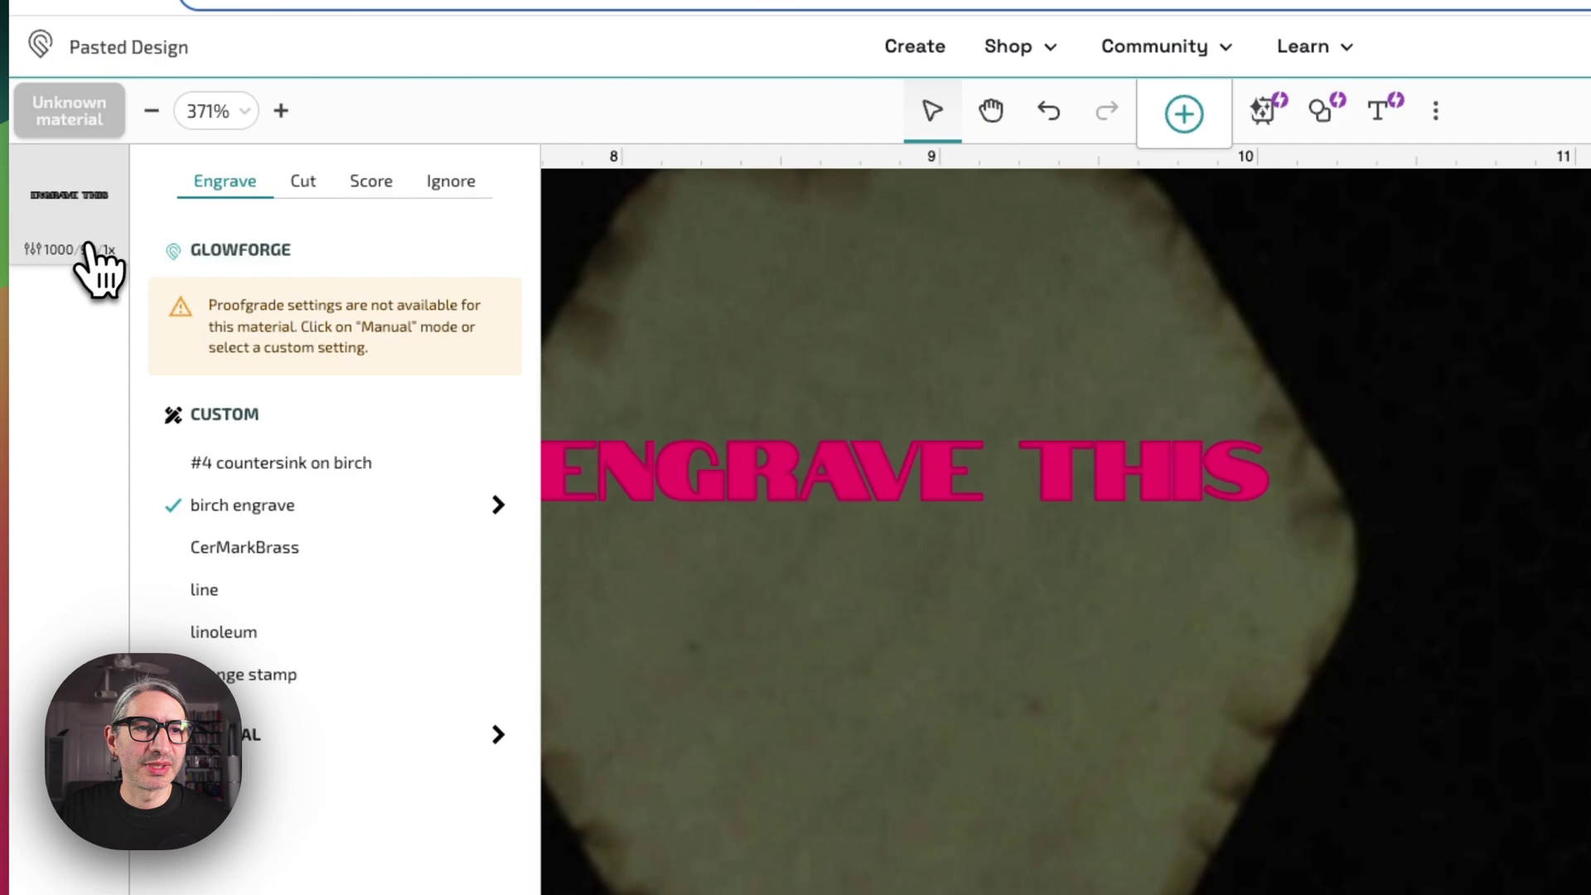
left_click(365, 185)
left_click(249, 464)
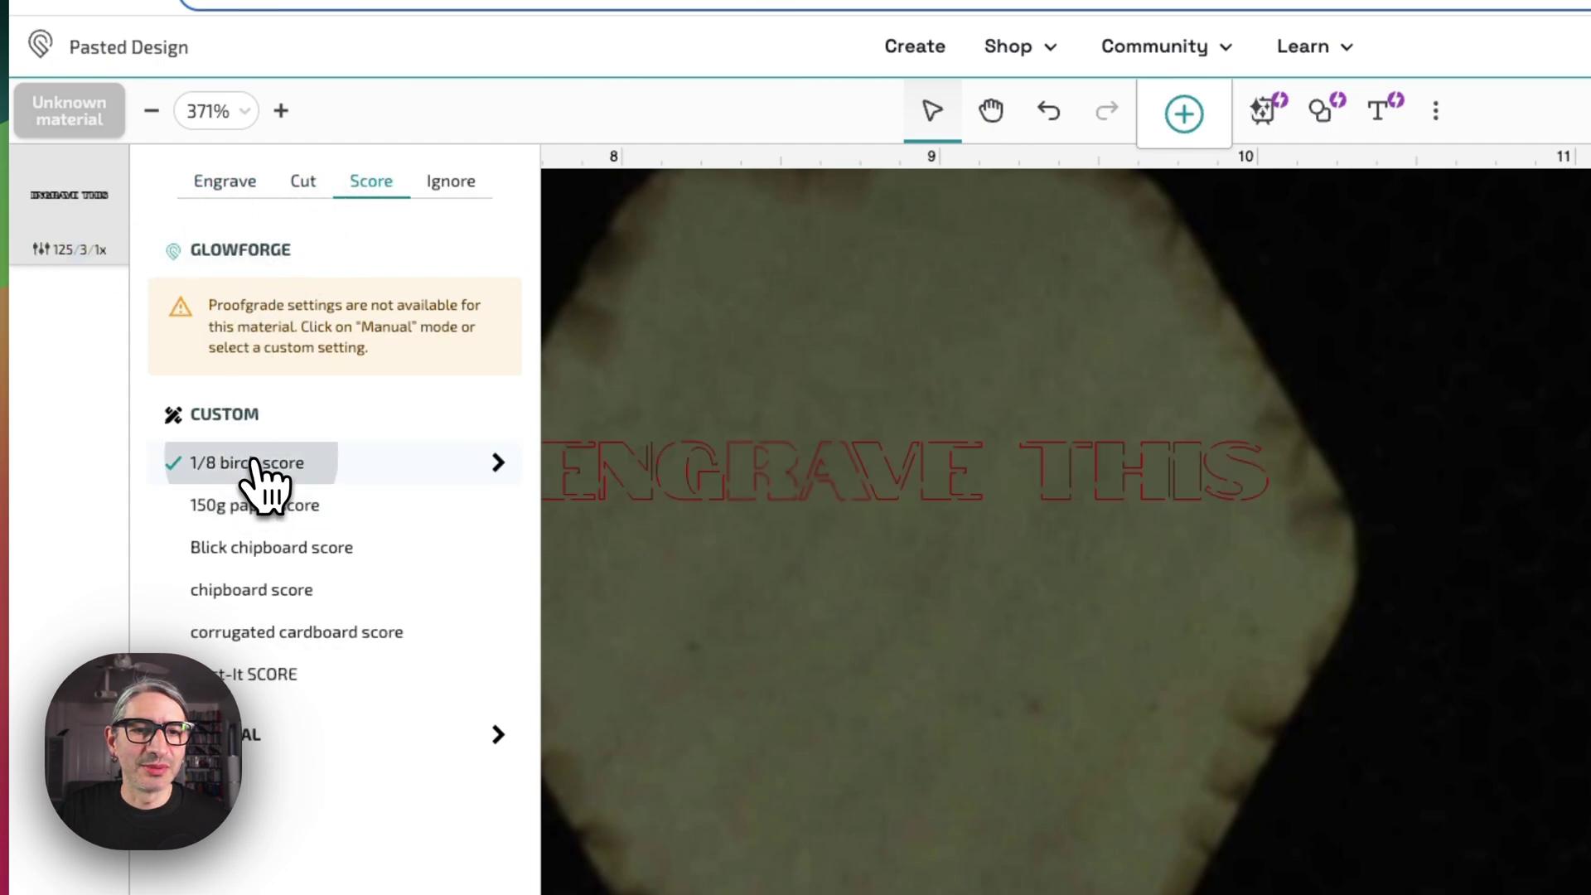
left_click(721, 601)
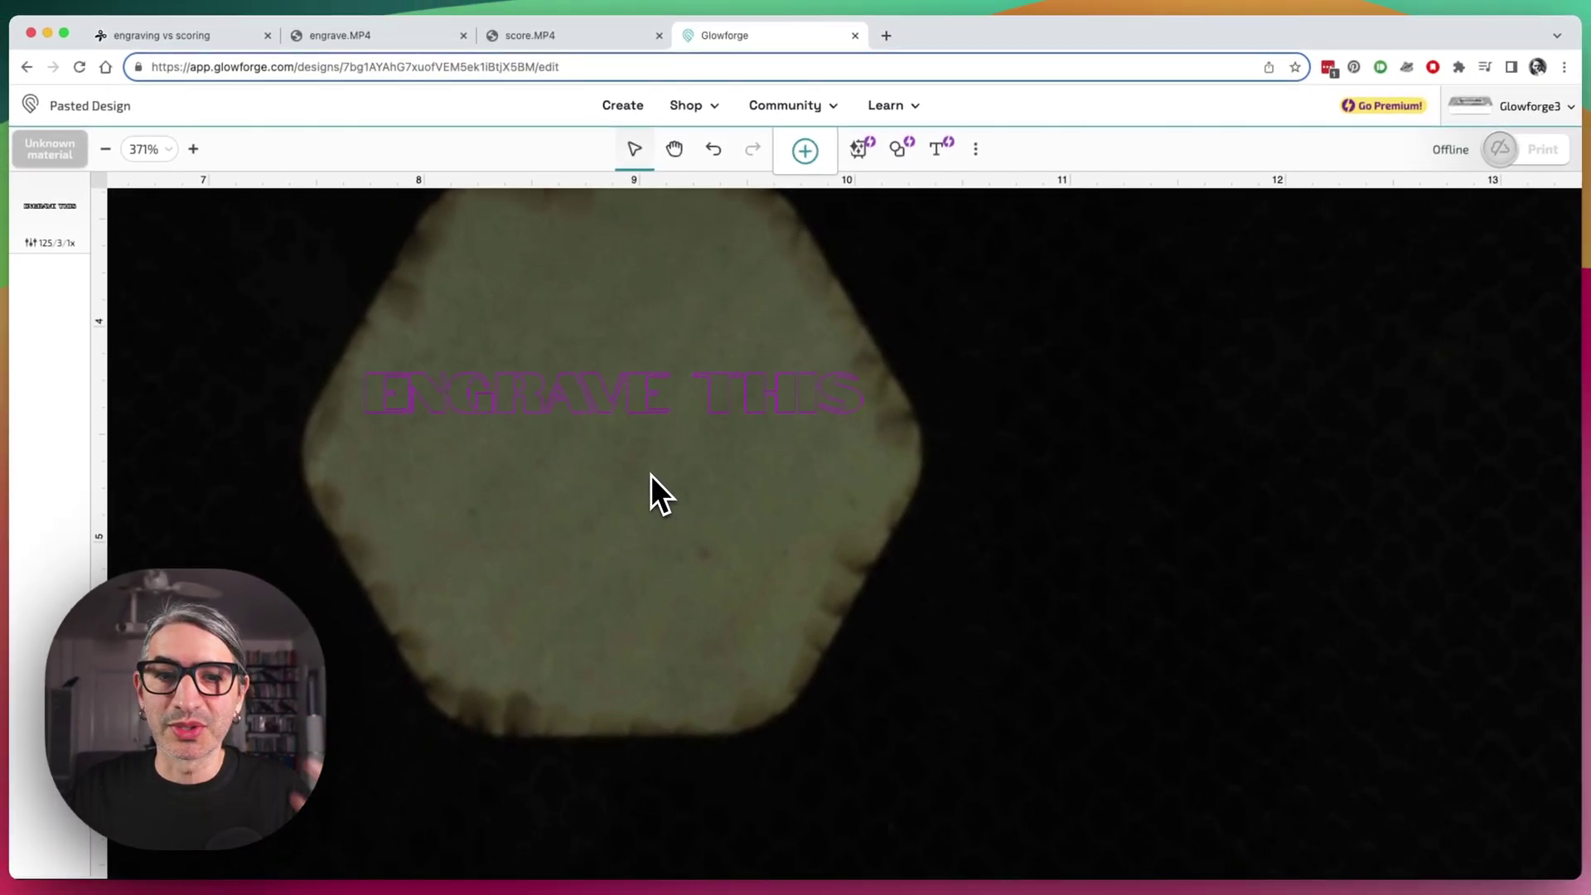
scroll(648, 469, "up", 2)
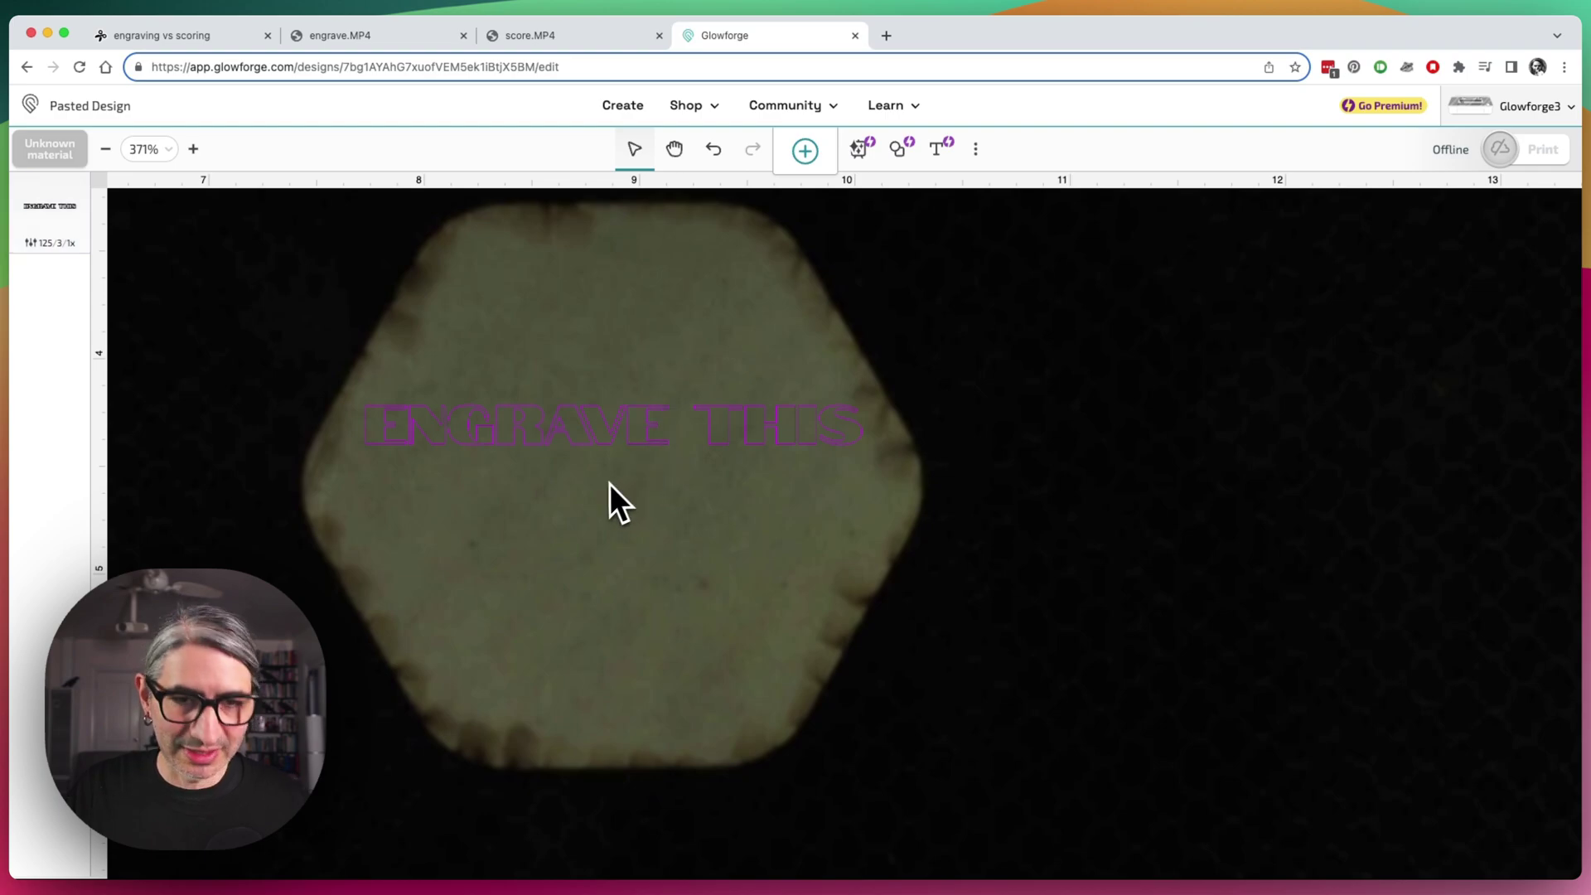
scroll(604, 486, "up", 3)
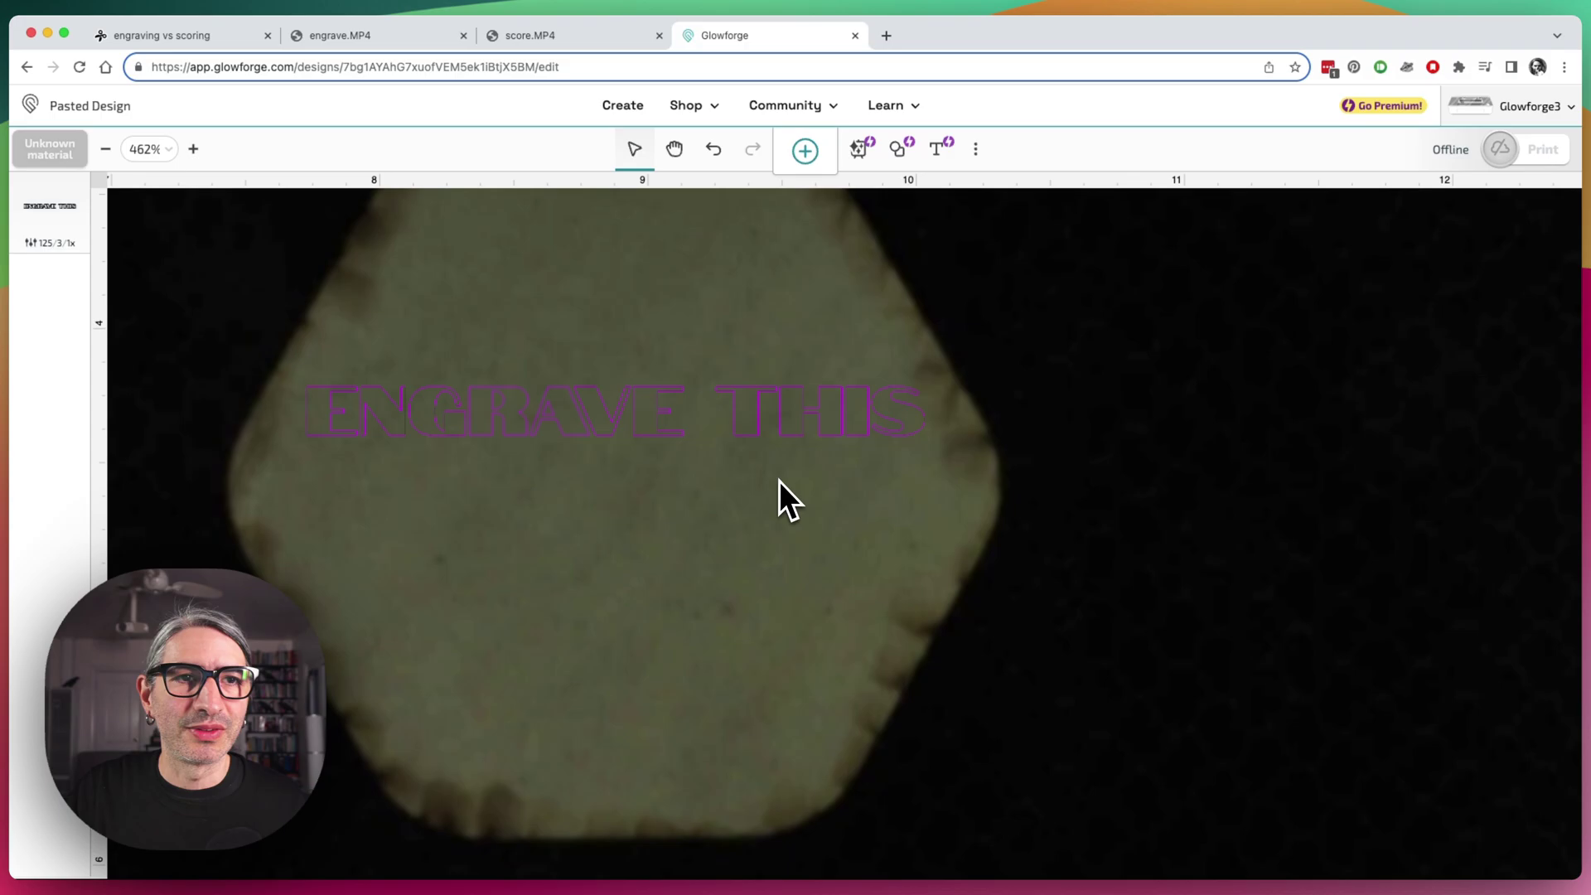
Step: Back in Cuttle, add Component C with a text shape at the origin reading 'Score This'
left_click(190, 37)
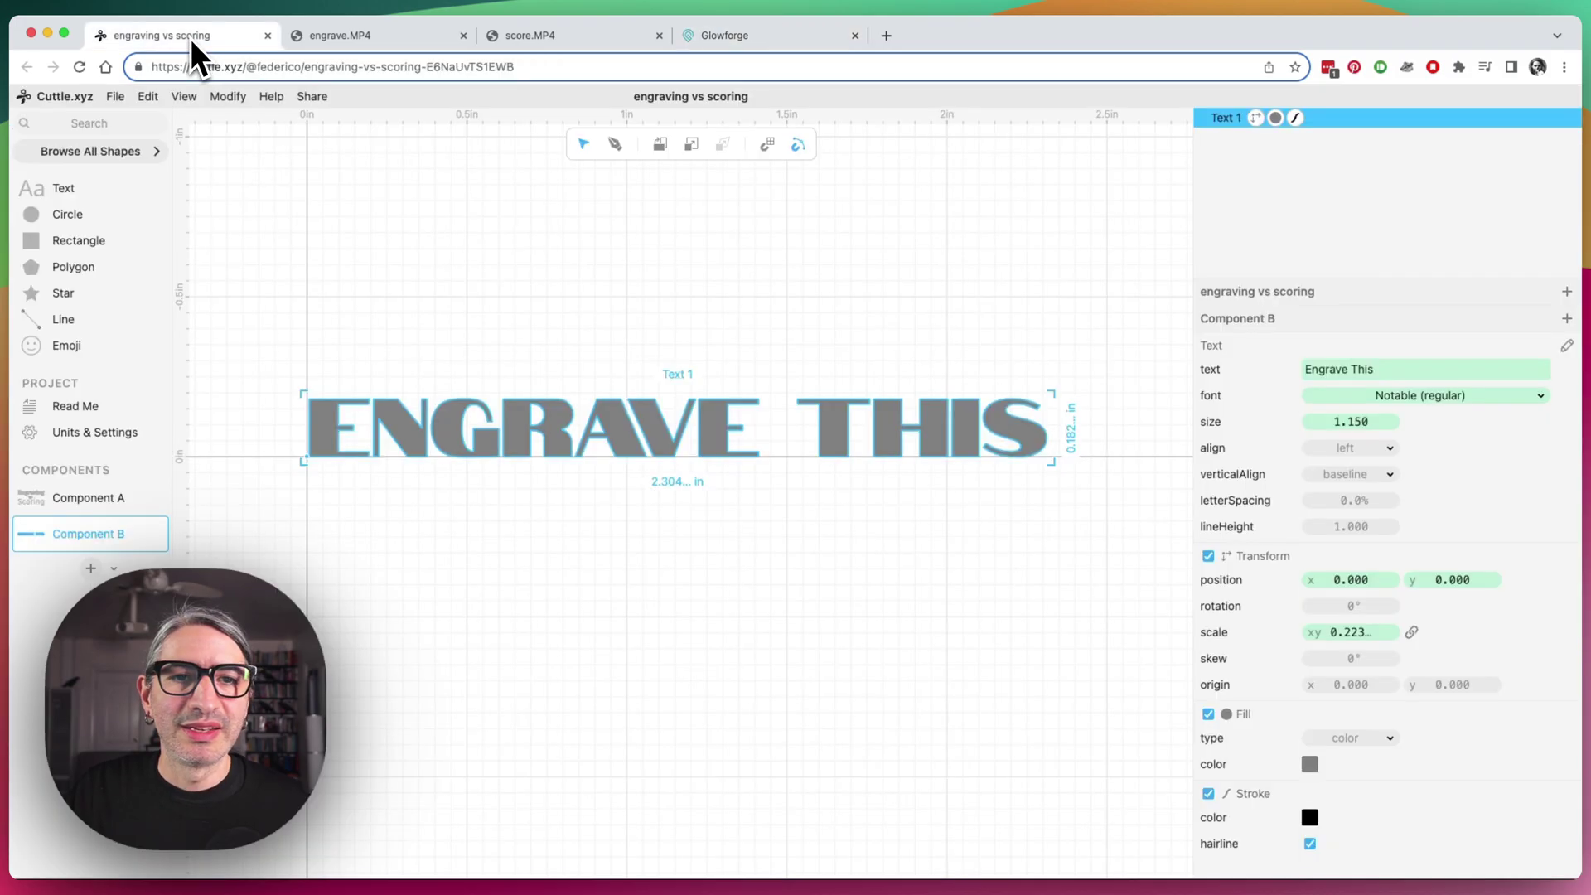
left_click(753, 547)
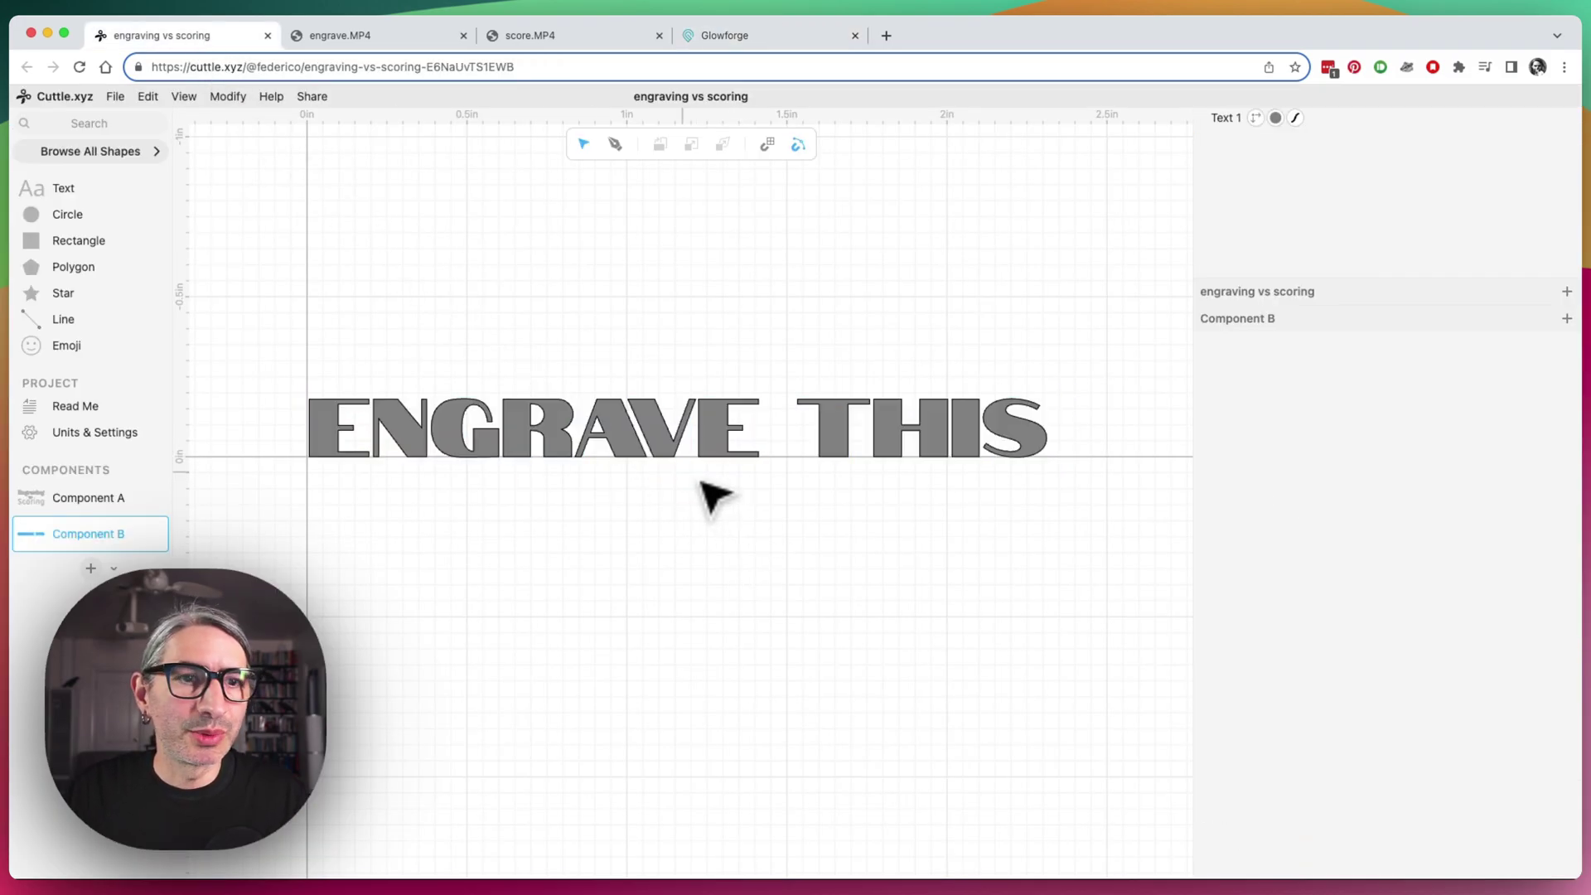
left_click(91, 569)
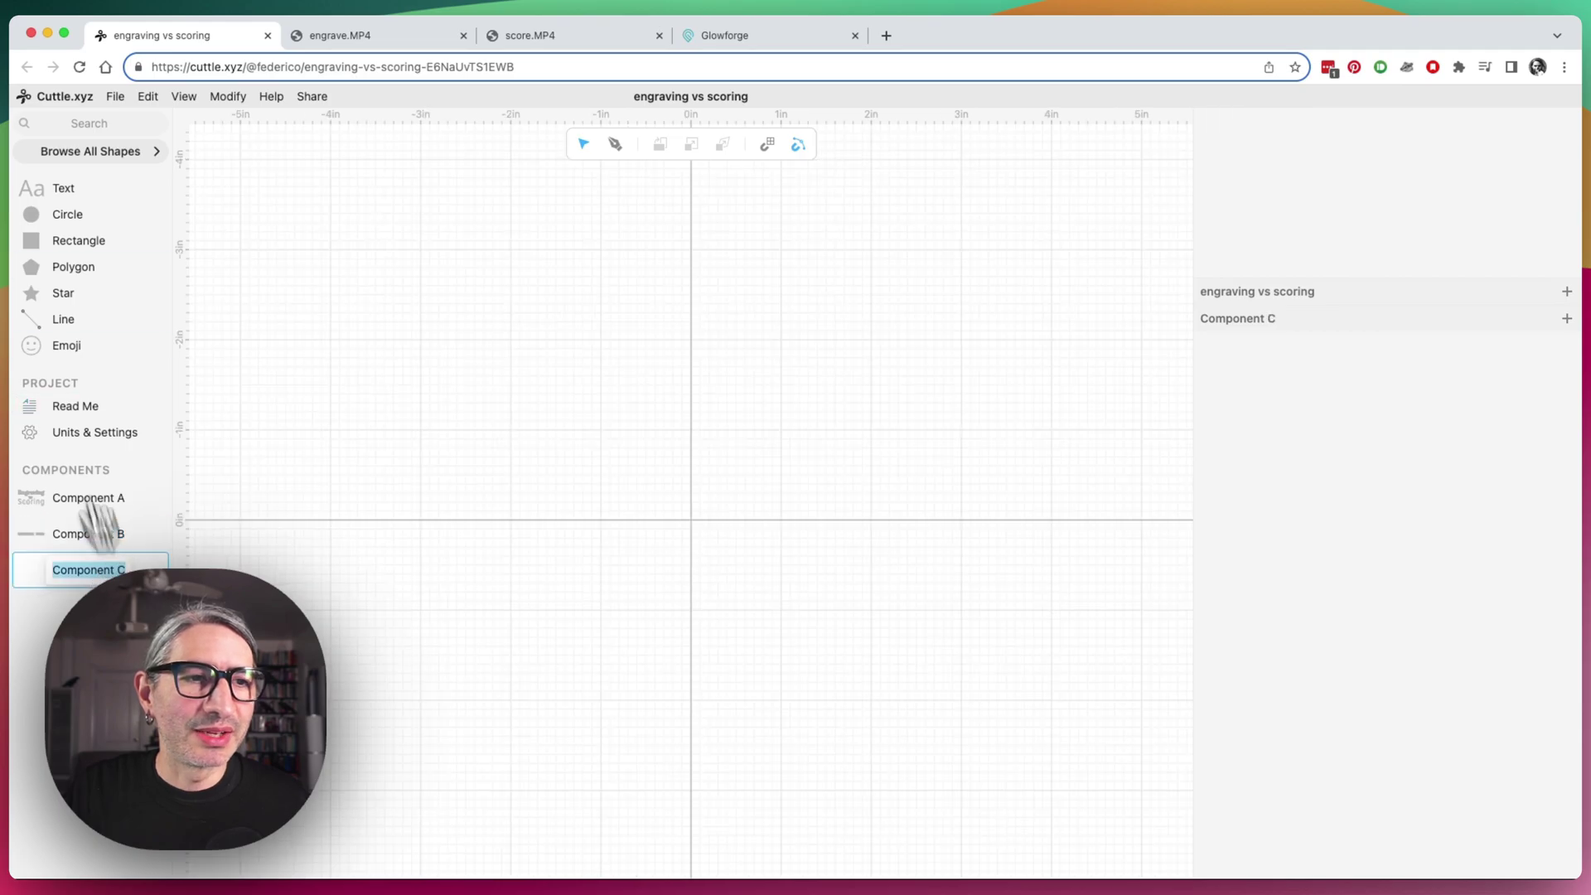
left_click_drag(30, 191, 689, 525)
double_click(1332, 370)
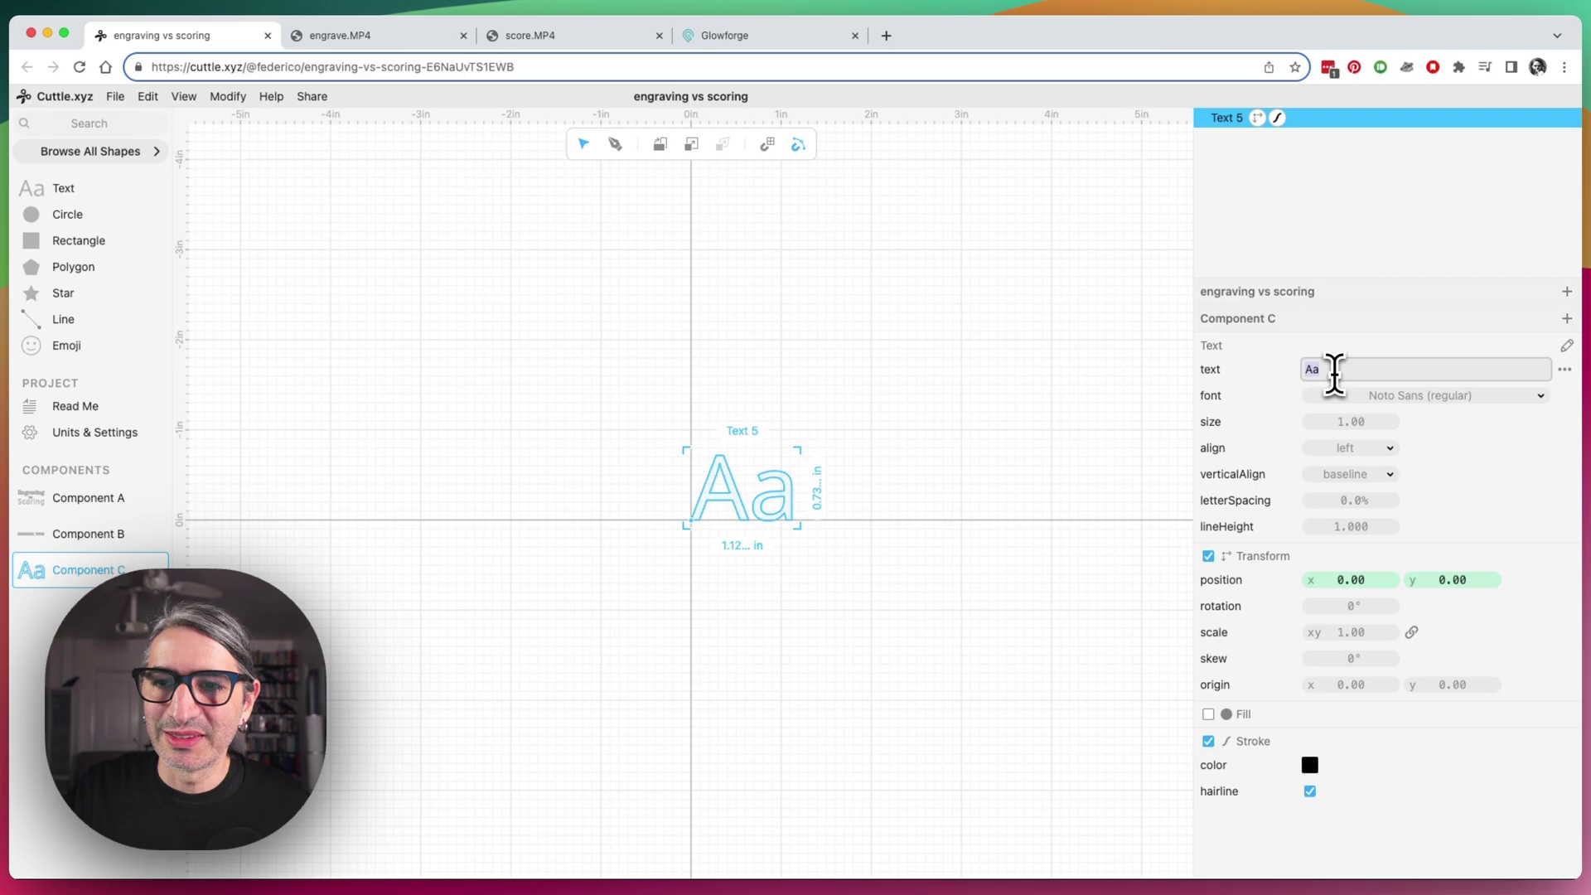
type("Score")
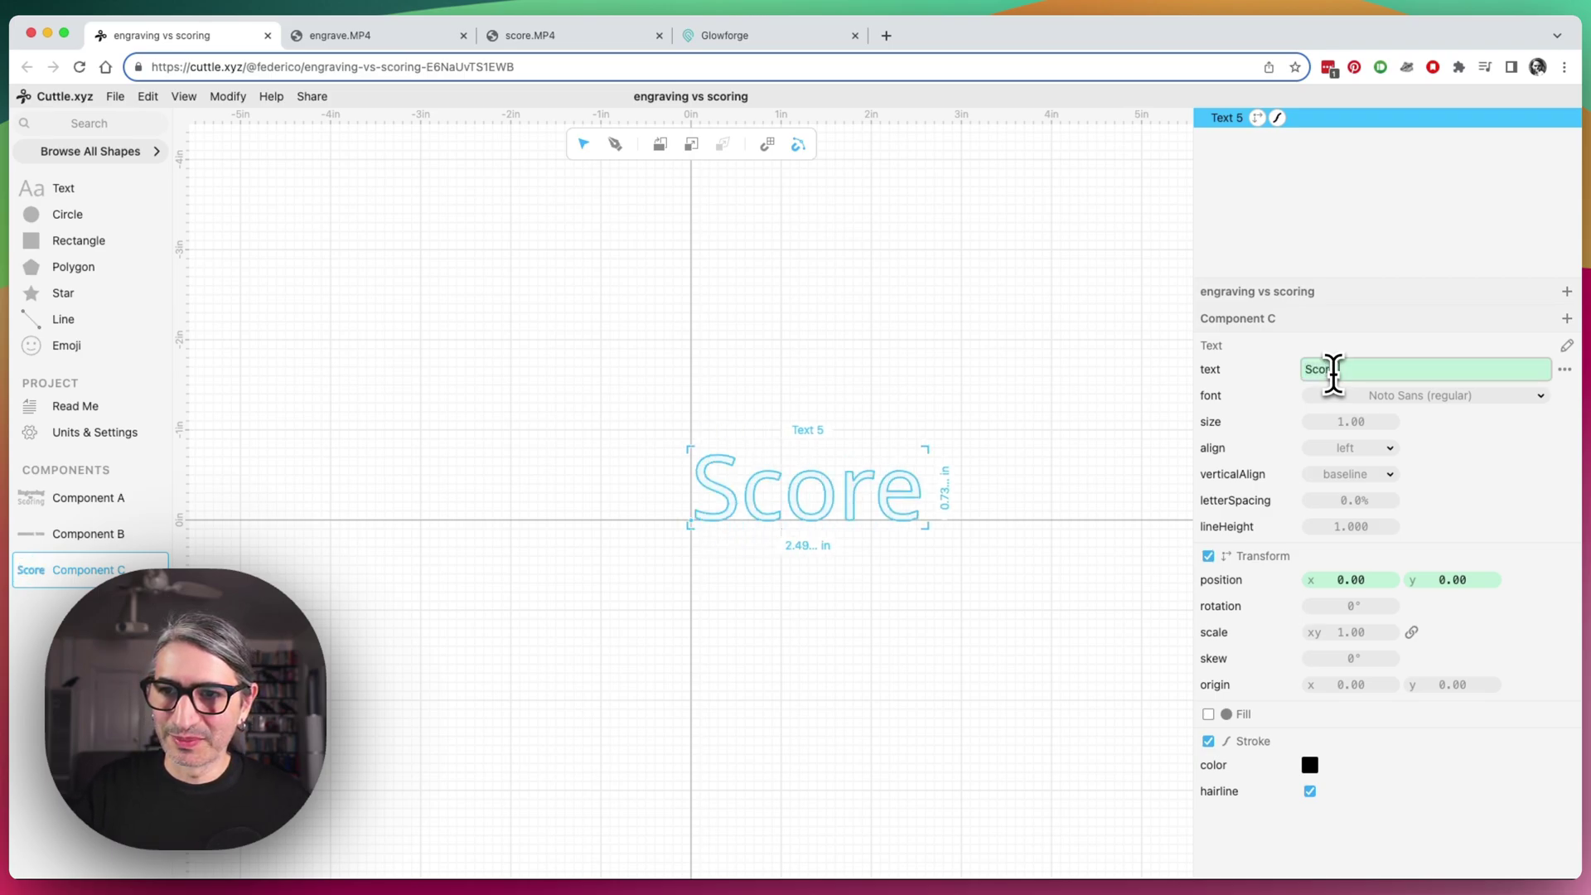
type(" This")
left_click_drag(966, 569, 777, 501)
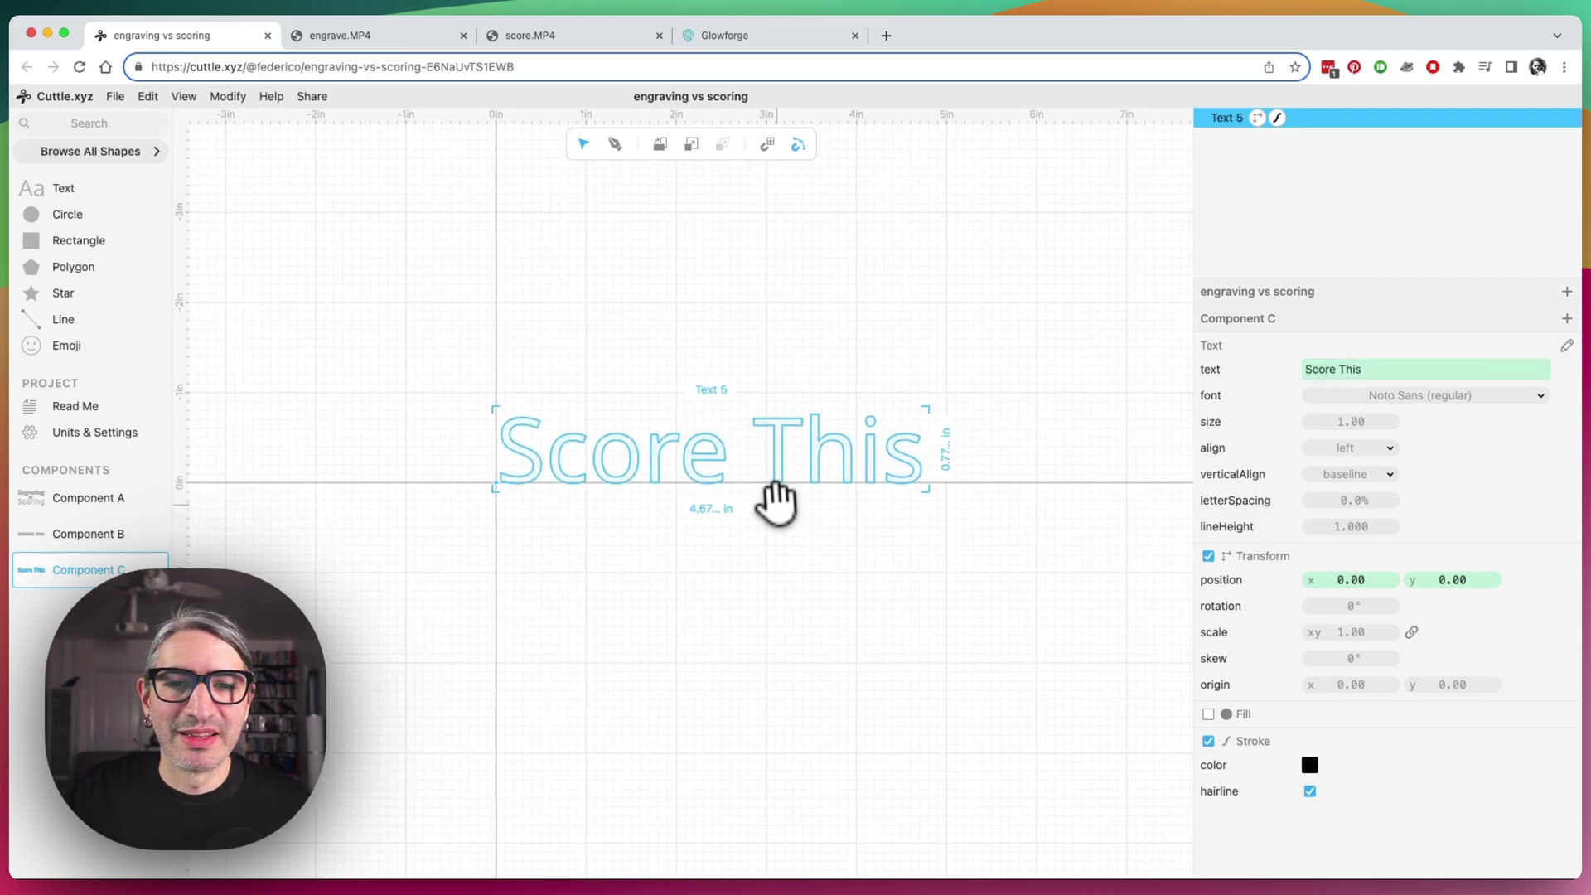
scroll(777, 501, "up", 5)
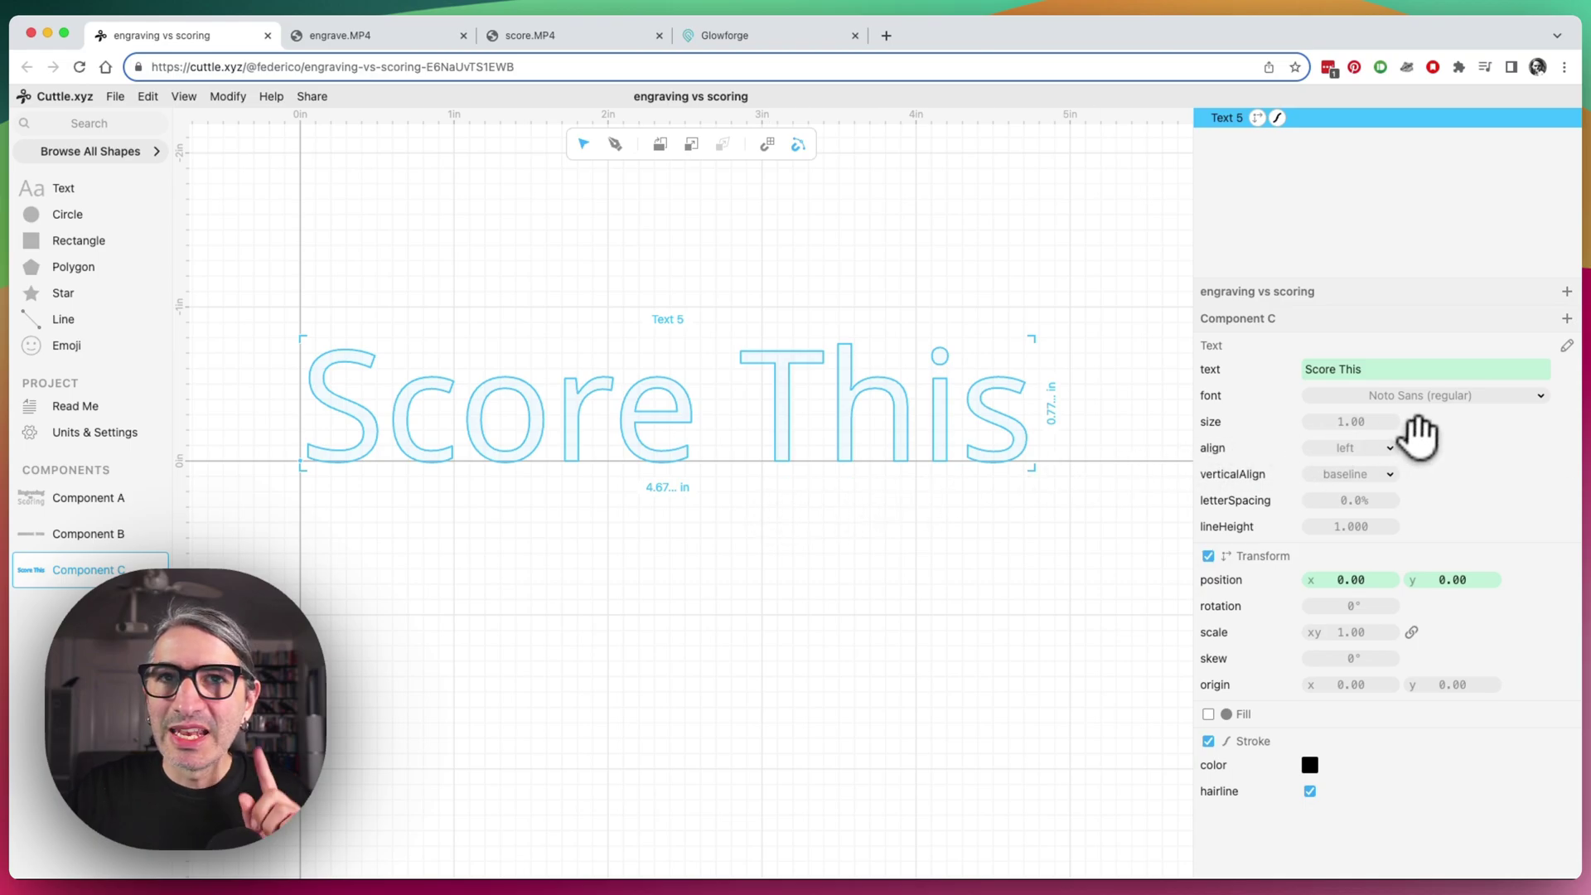
Step: Try several Single Line Sans fonts and set Score This in Relief SingleLine
left_click(1479, 396)
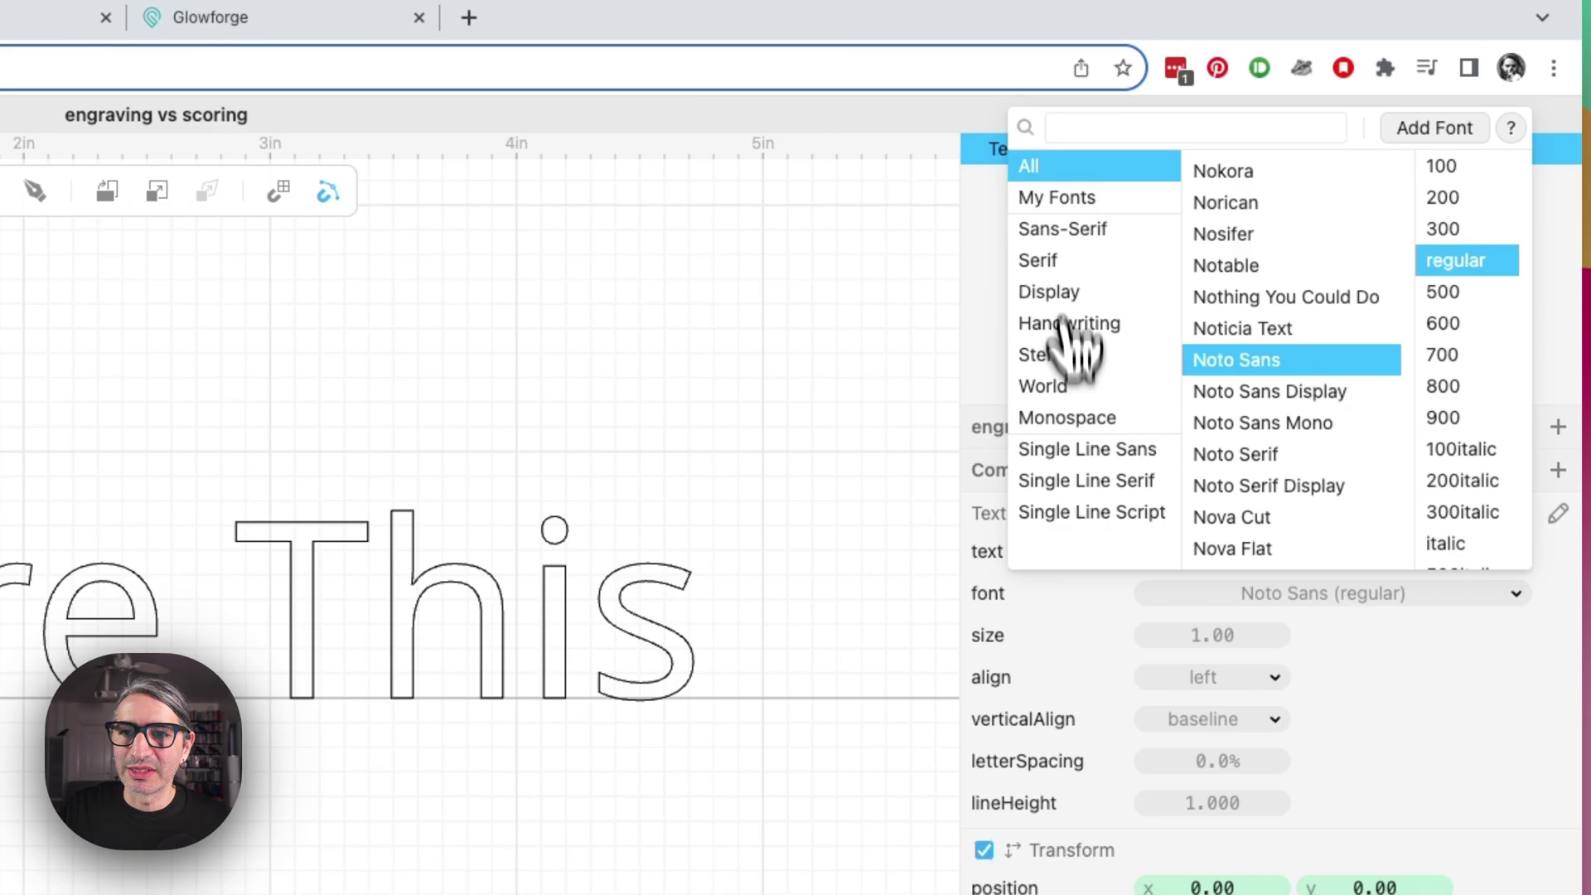
left_click(1087, 451)
left_click(1089, 481)
left_click(1087, 449)
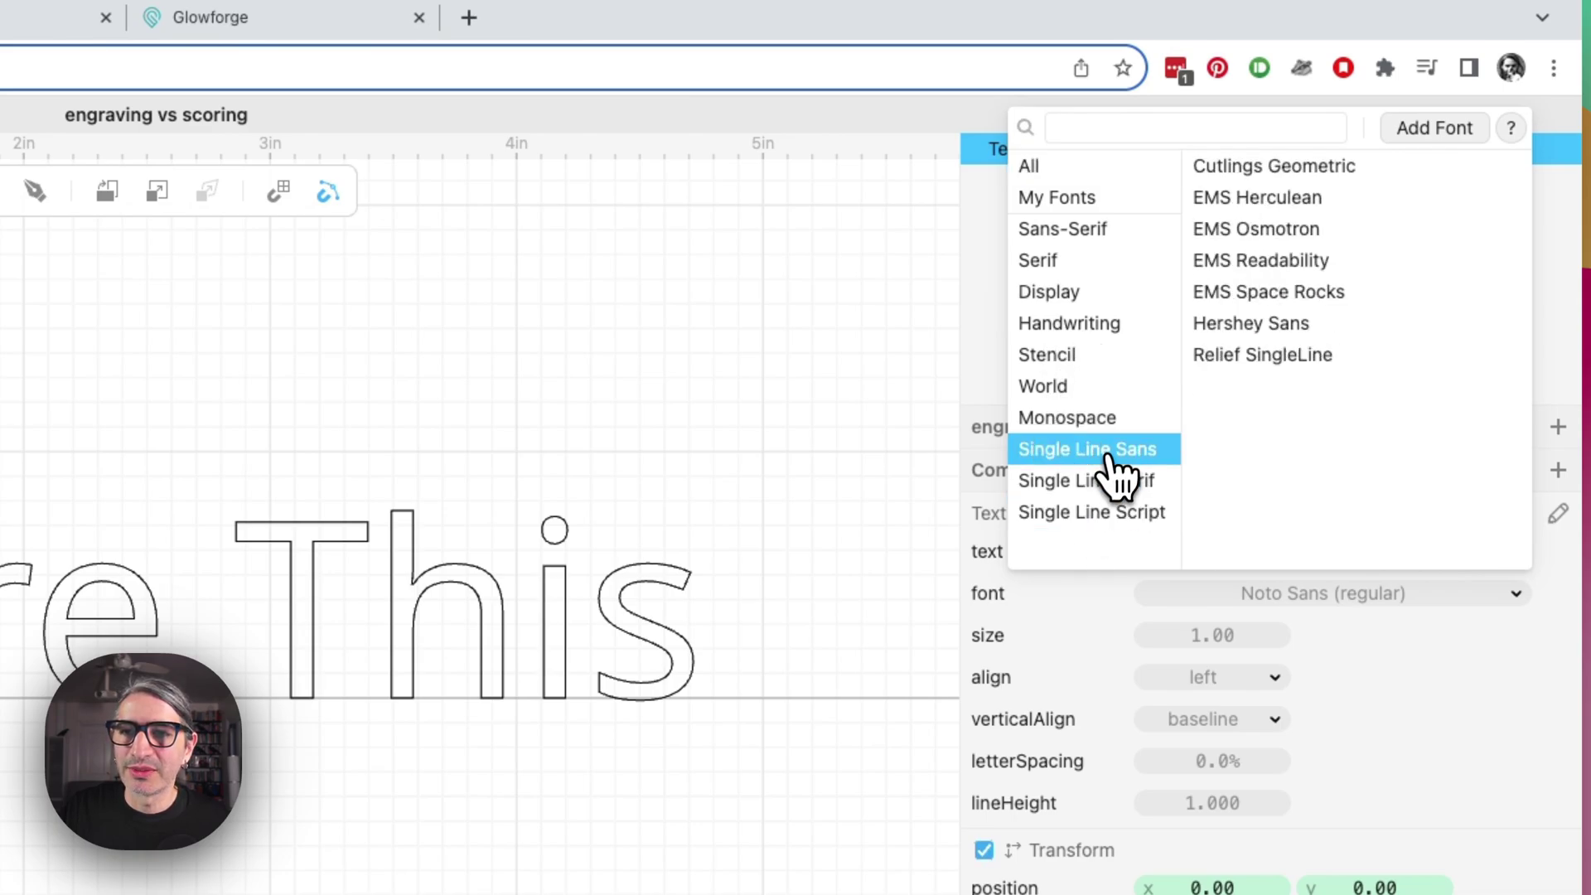
left_click(1268, 170)
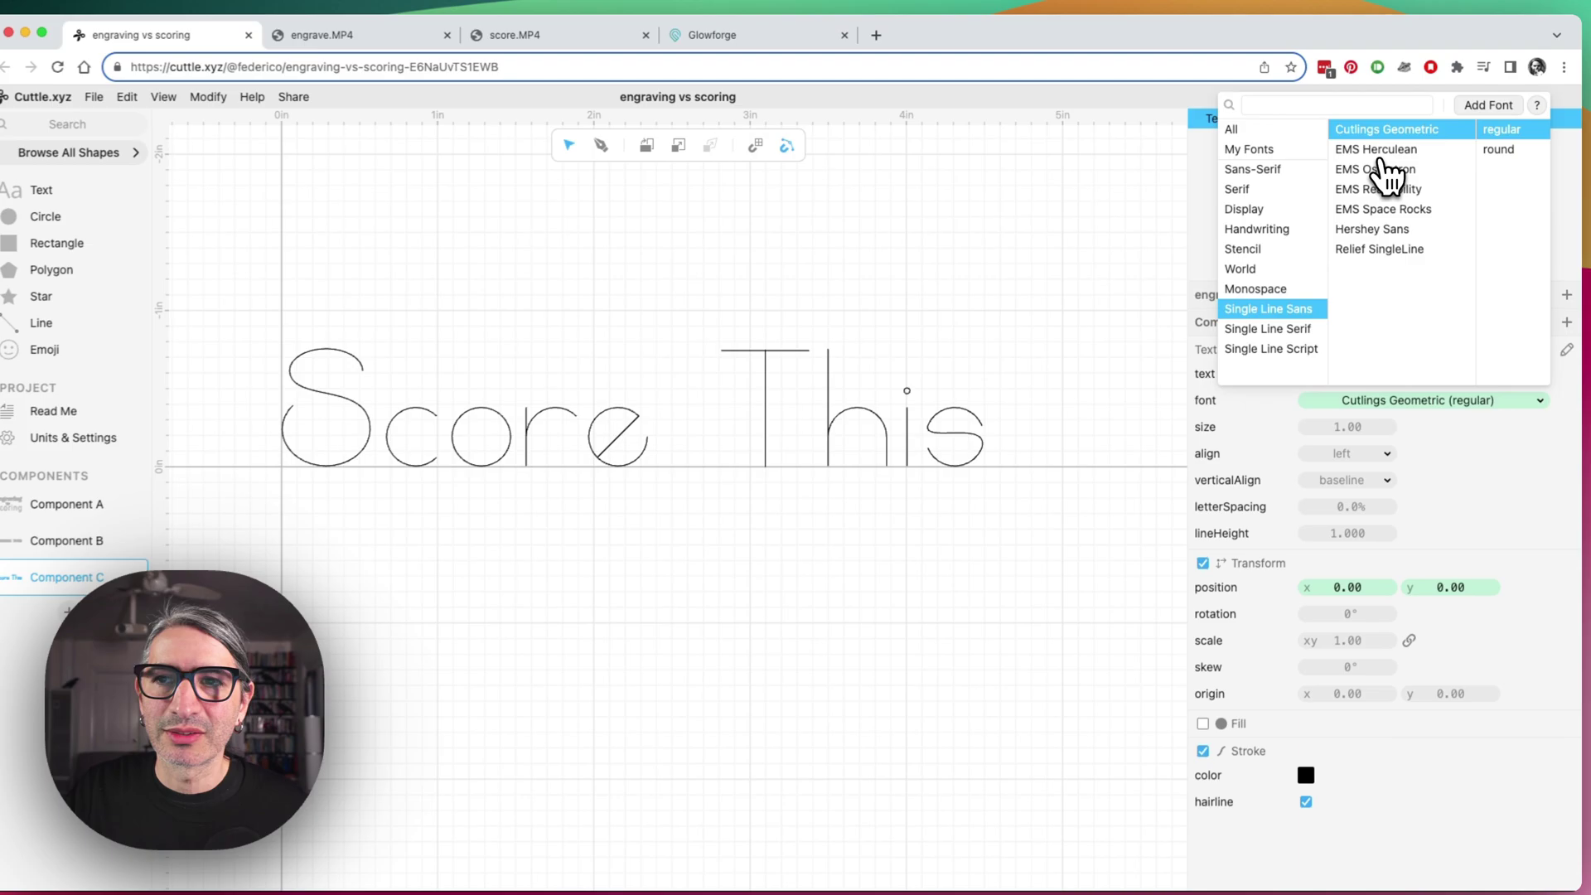
left_click(1378, 151)
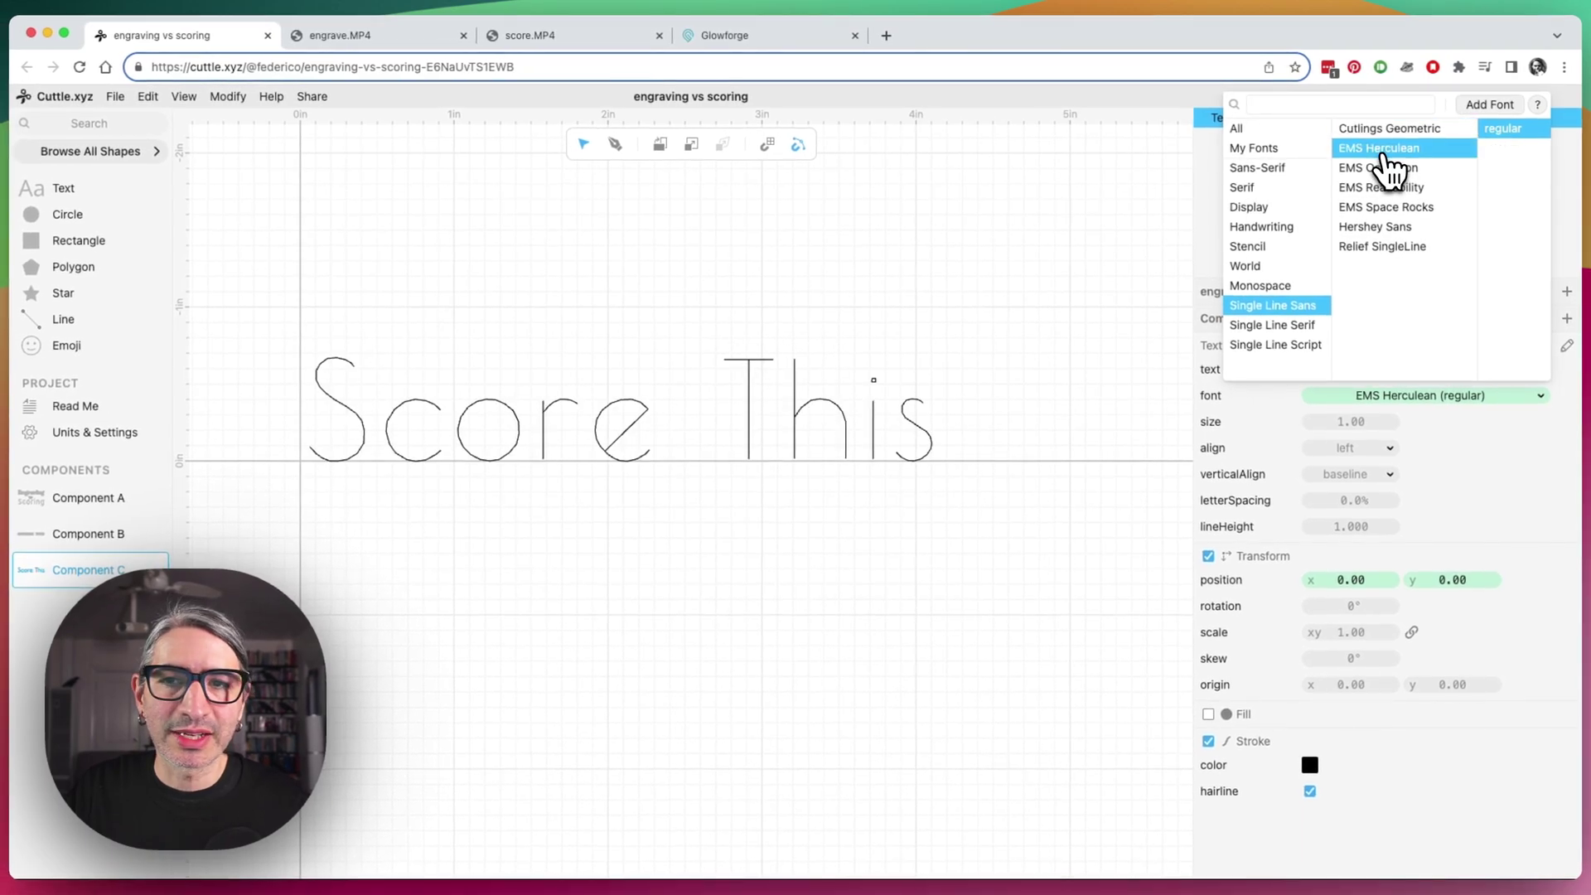
left_click(1390, 168)
left_click(1390, 188)
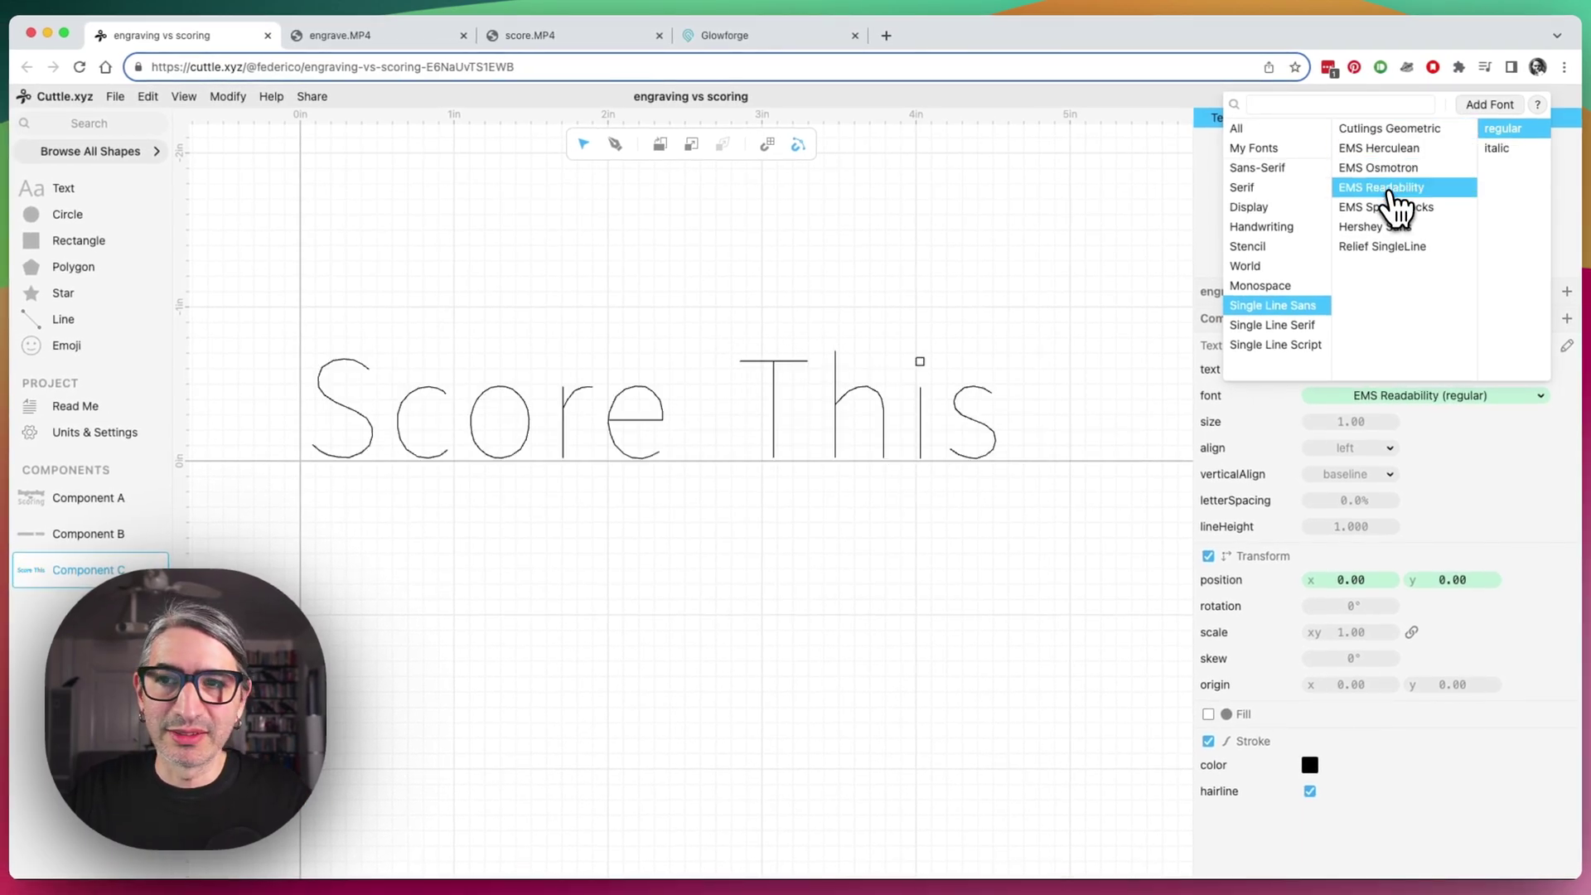
left_click(1388, 207)
left_click(1384, 248)
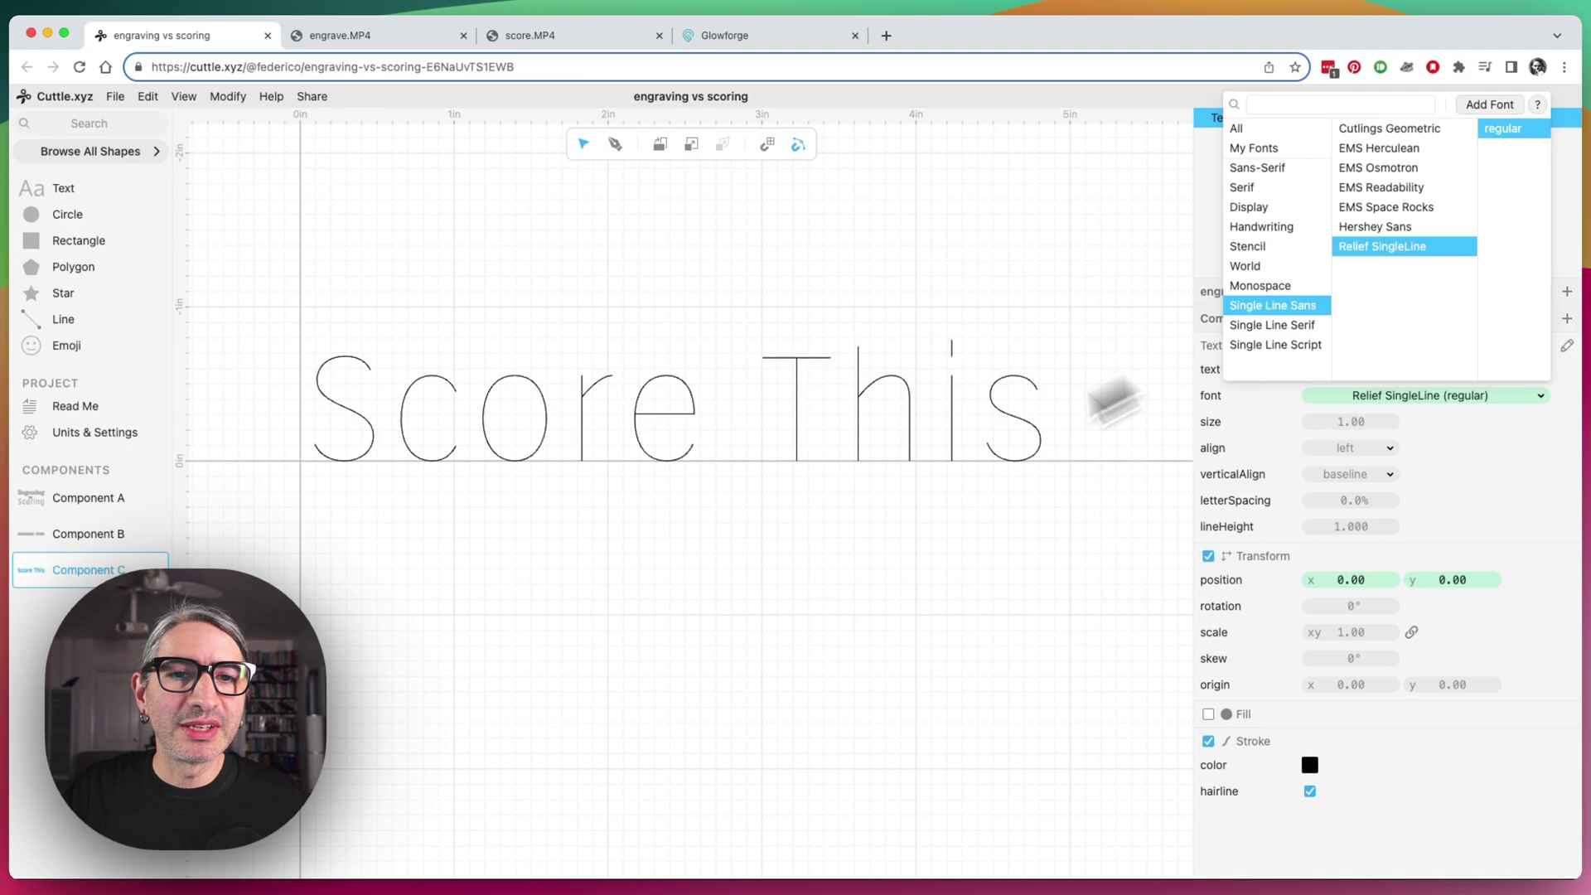
left_click(843, 543)
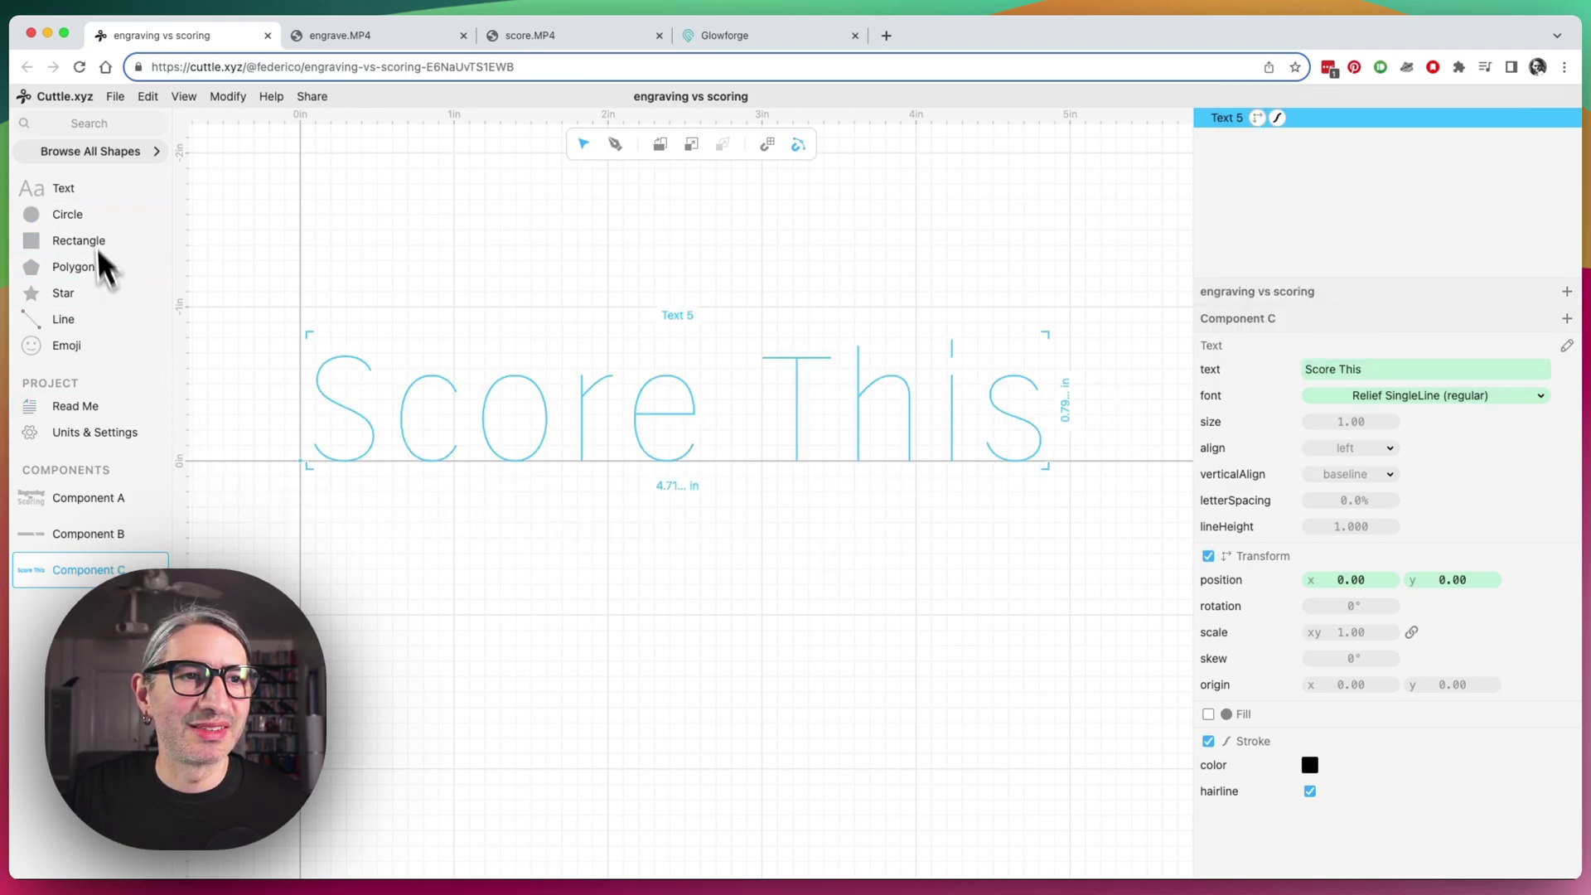
Step: Add a single-line text shape below Score This from the library, then delete it
left_click(84, 124)
type("tex")
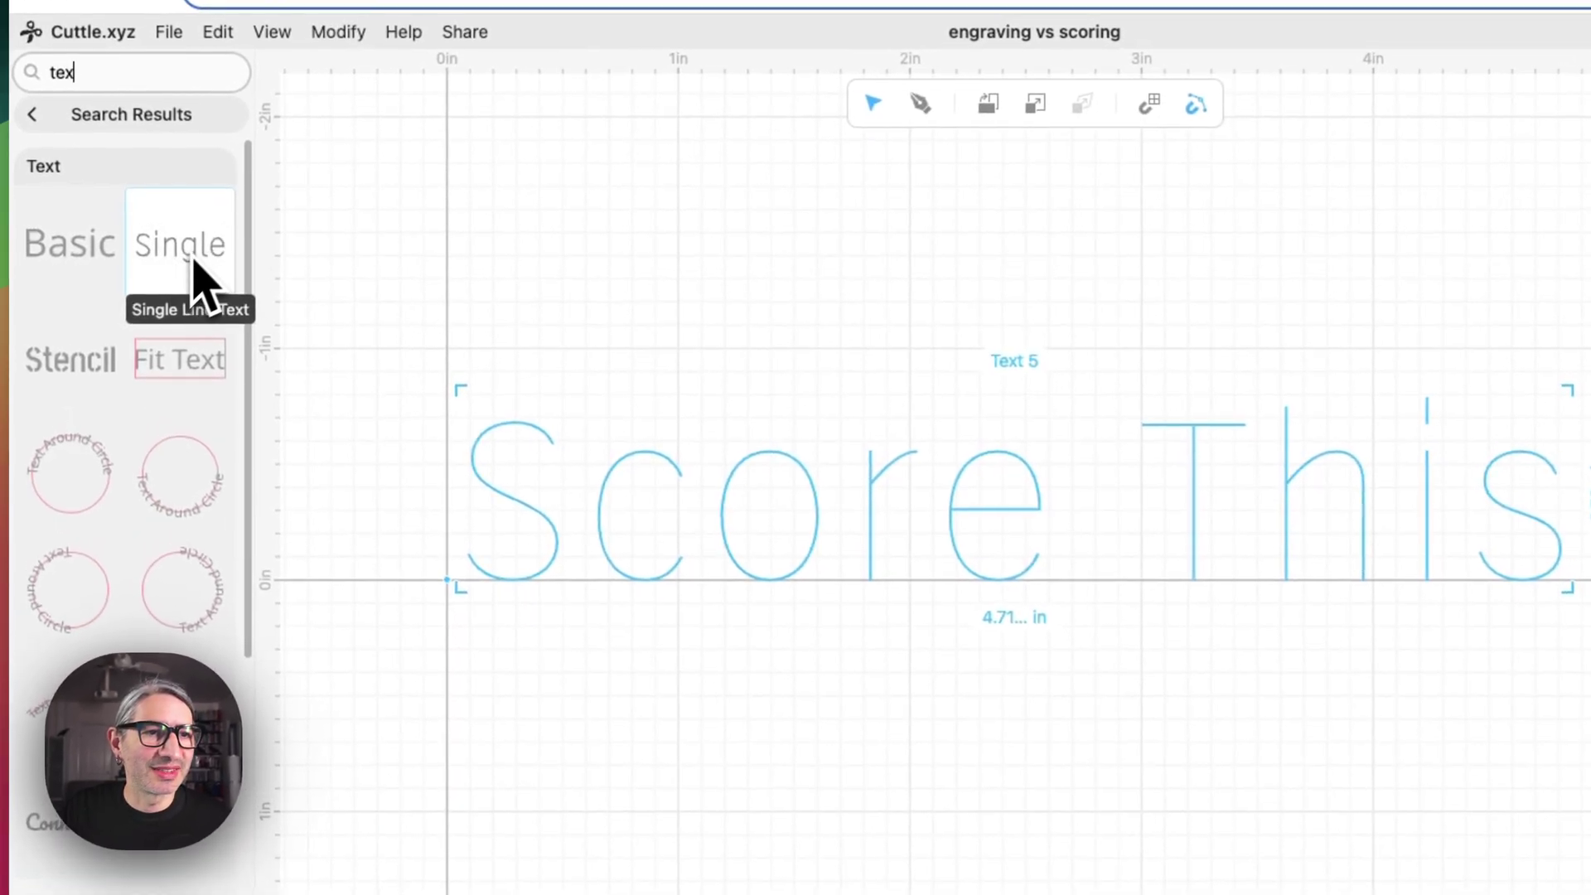
left_click_drag(157, 265, 490, 883)
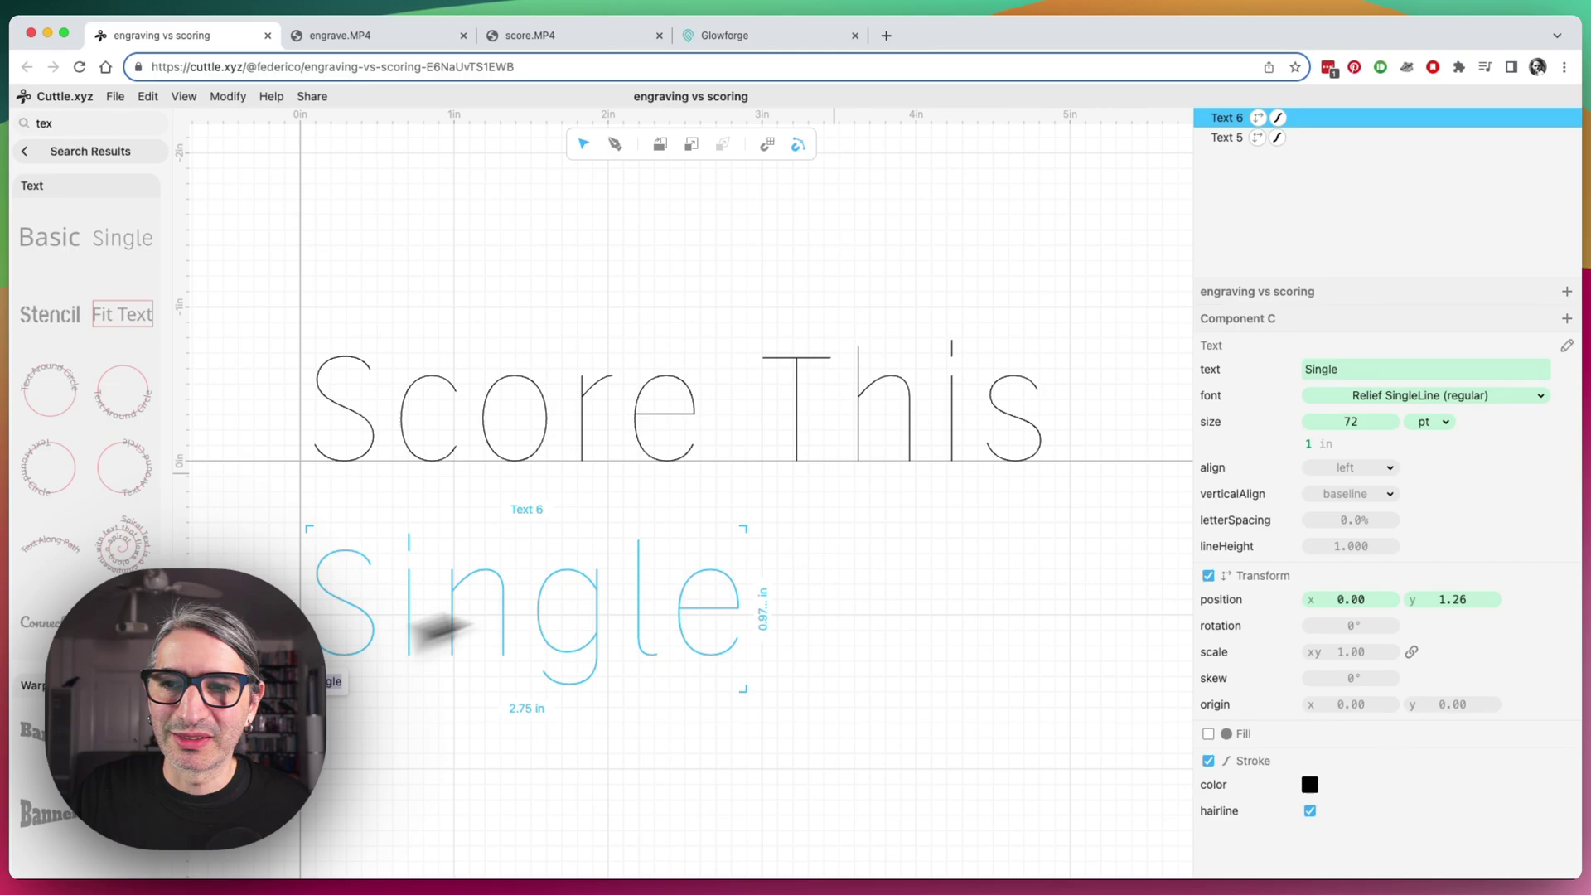
left_click(921, 615)
left_click(700, 650)
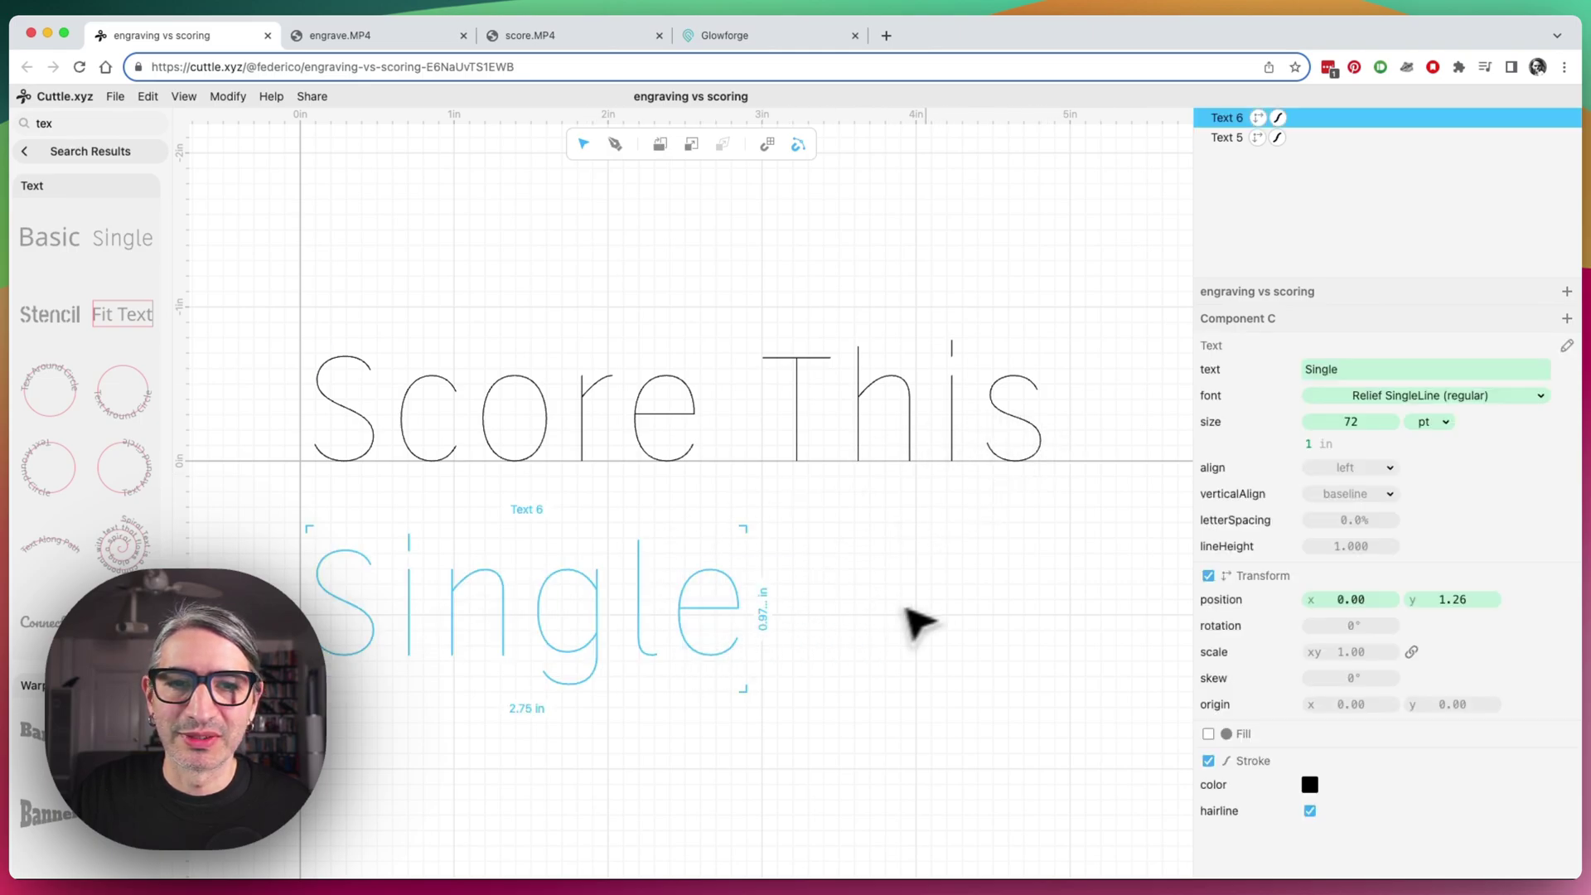
scroll(912, 621, "down", 3)
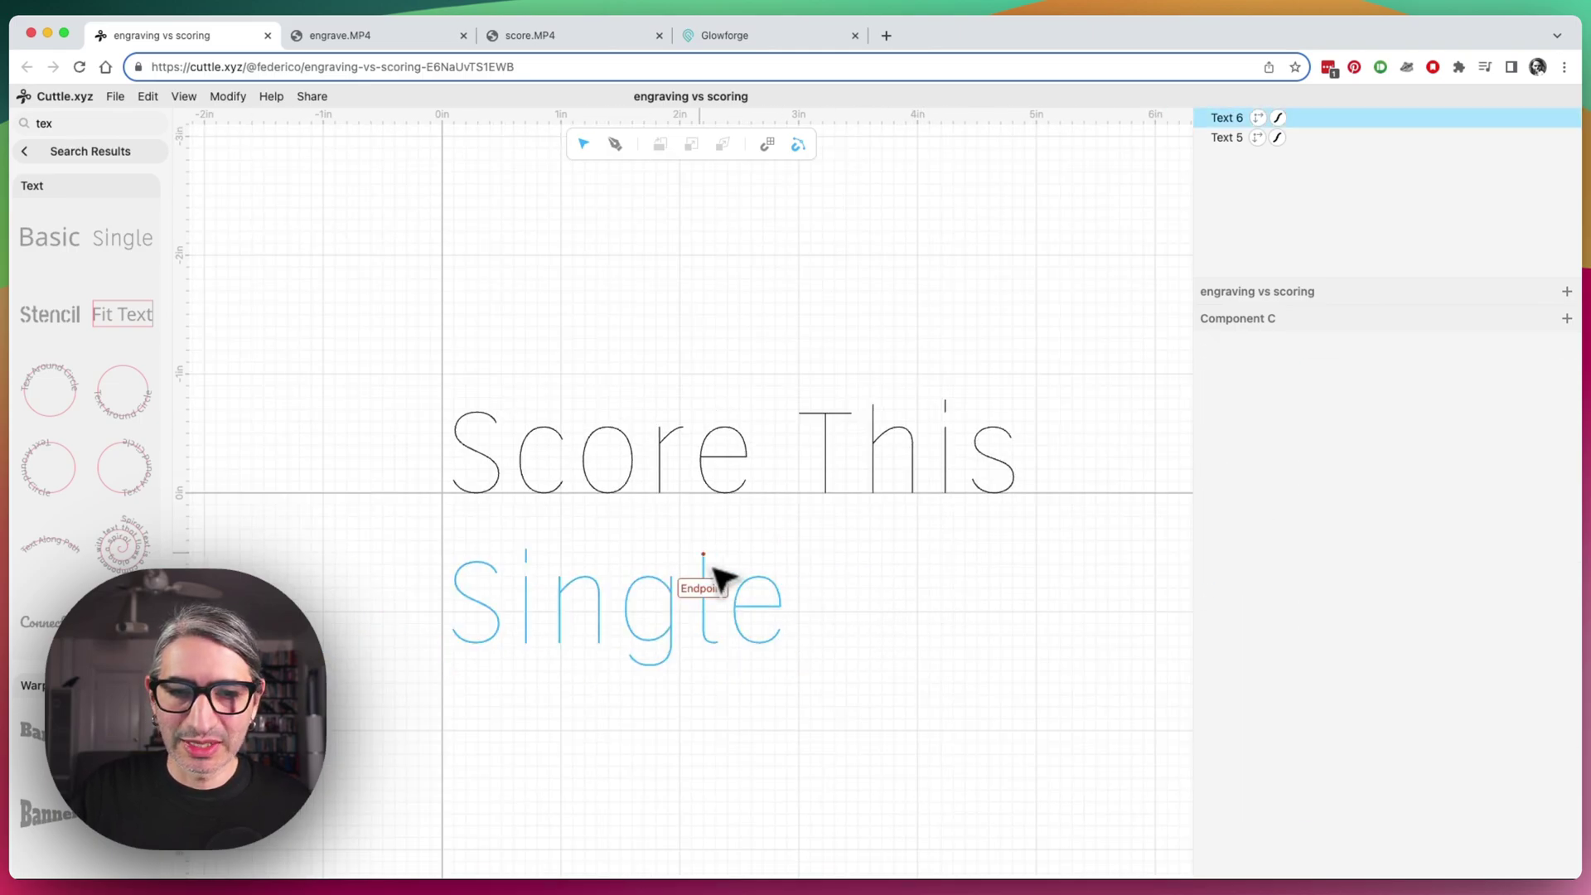
left_click_drag(729, 584, 812, 673)
key("BackSpace")
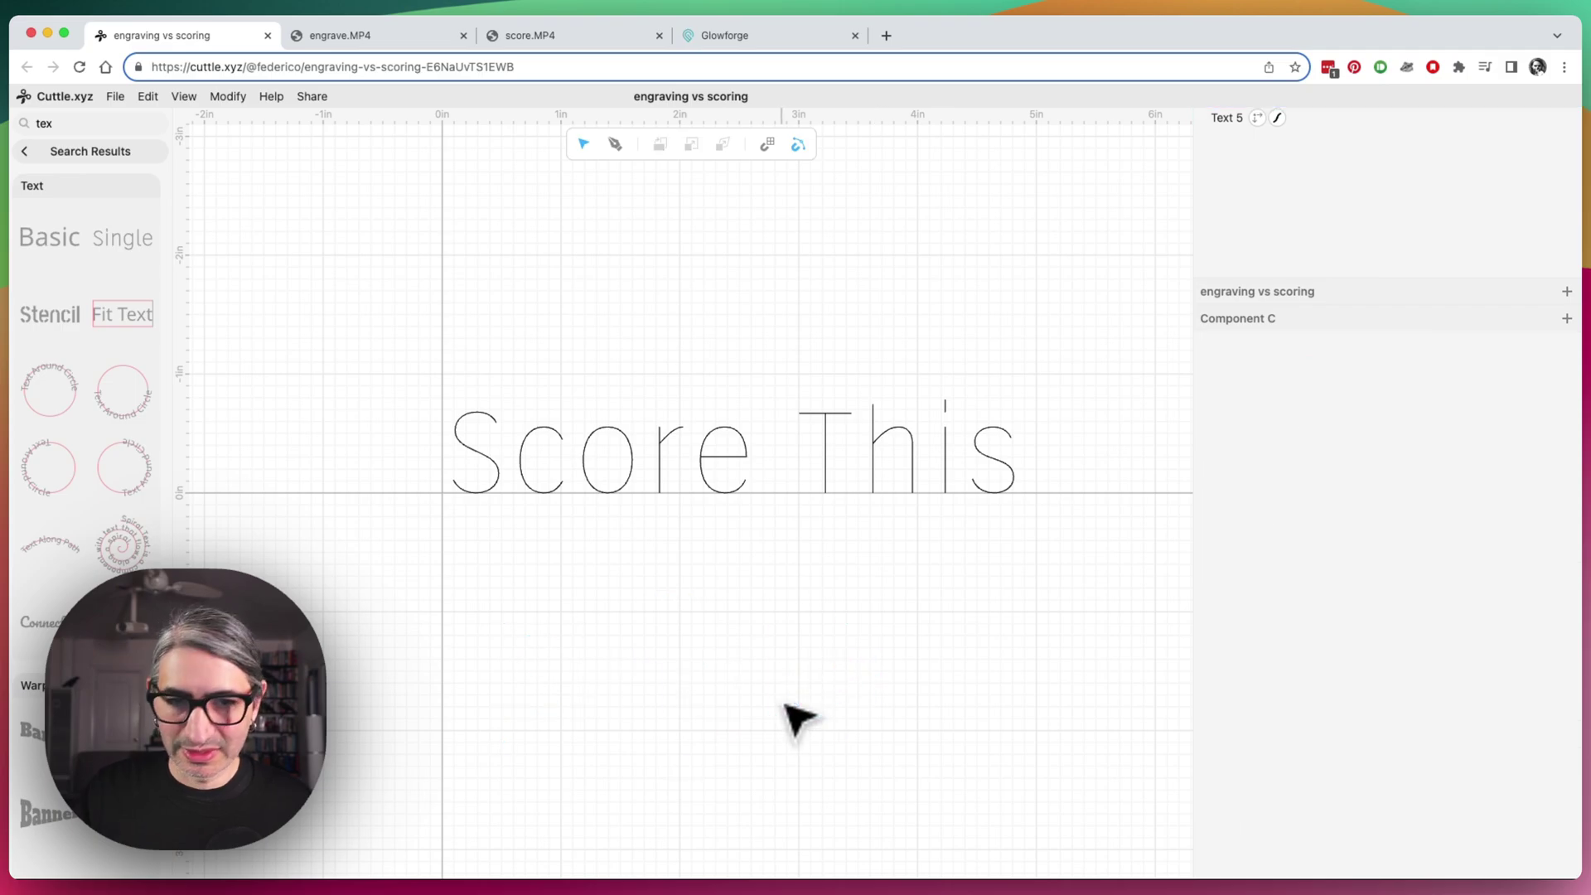
Step: Copy the Score This text from its right-click menu
left_click(728, 502)
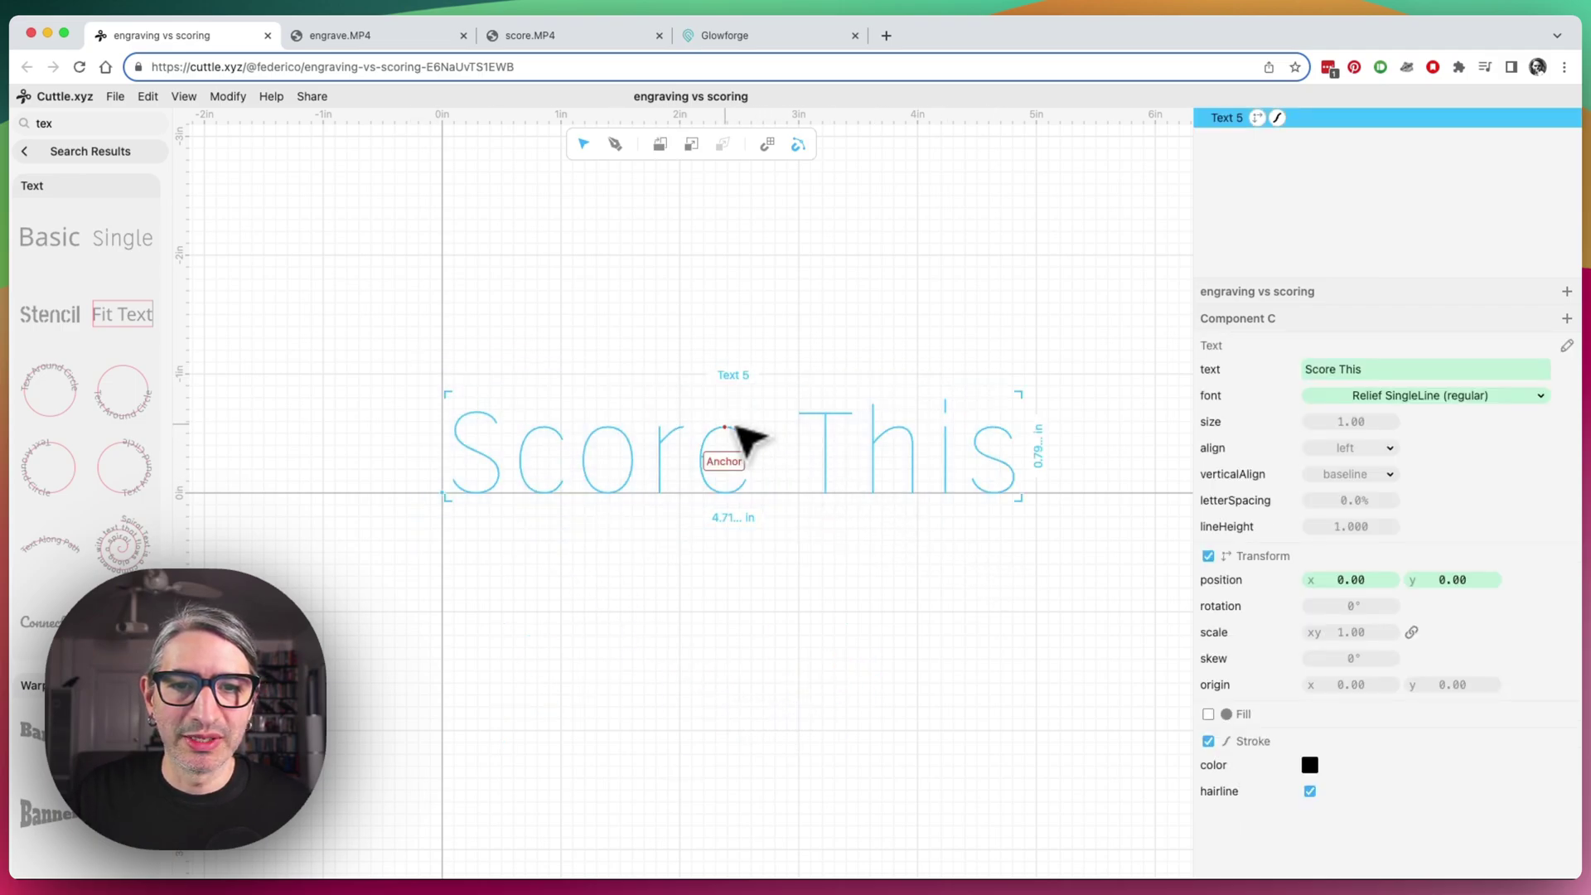
right_click(731, 435)
left_click(759, 374)
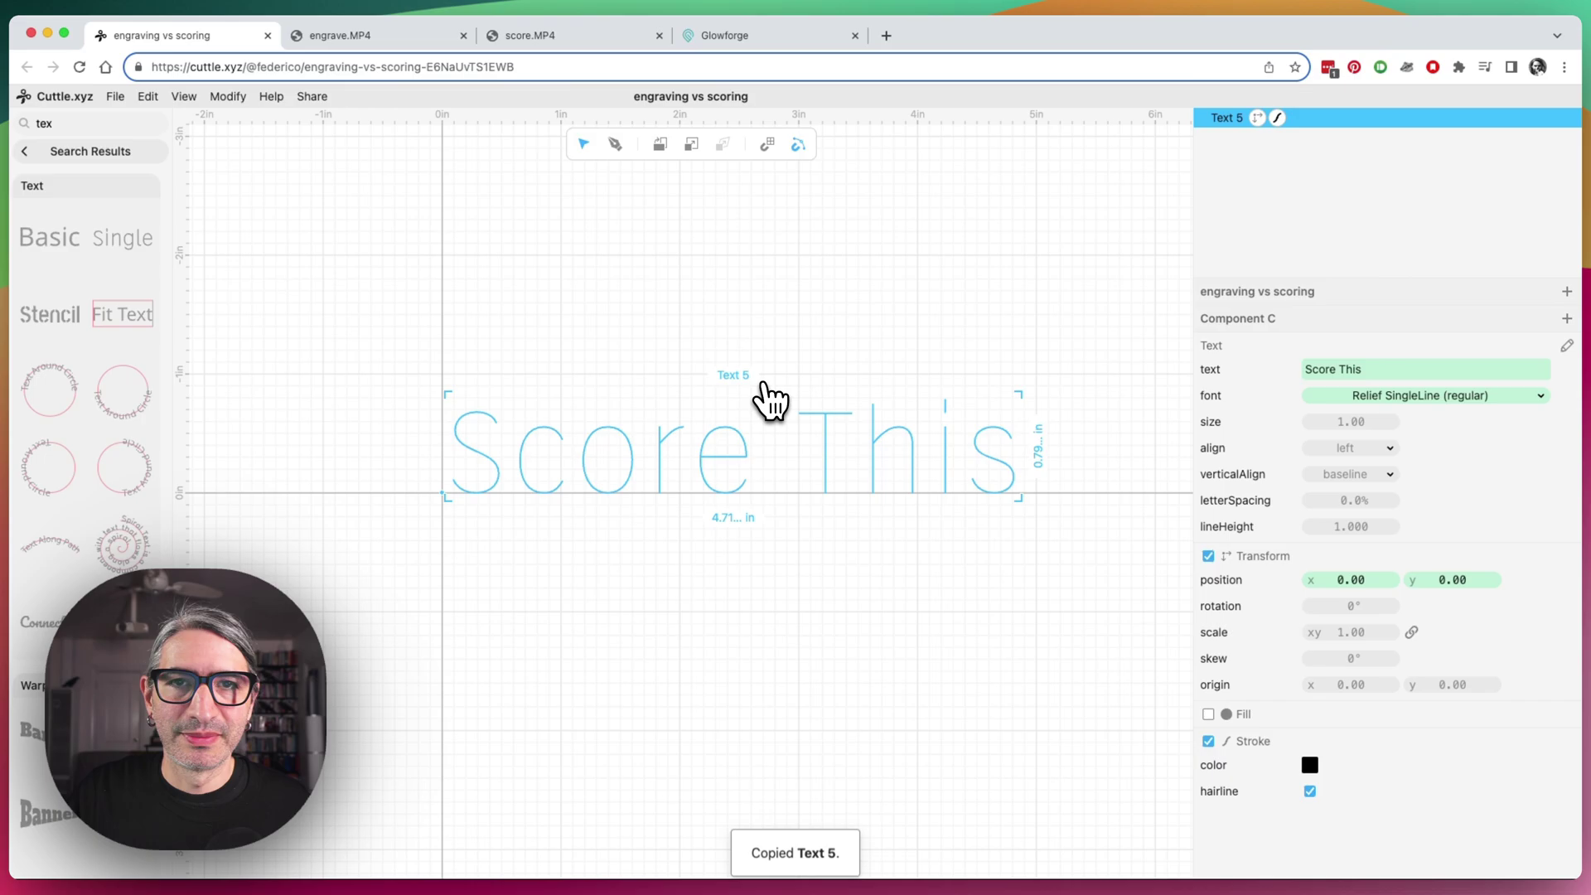
Step: Paste Score This into the Glowforge design below ENGRAVE THIS, then select ENGRAVE THIS
left_click(757, 42)
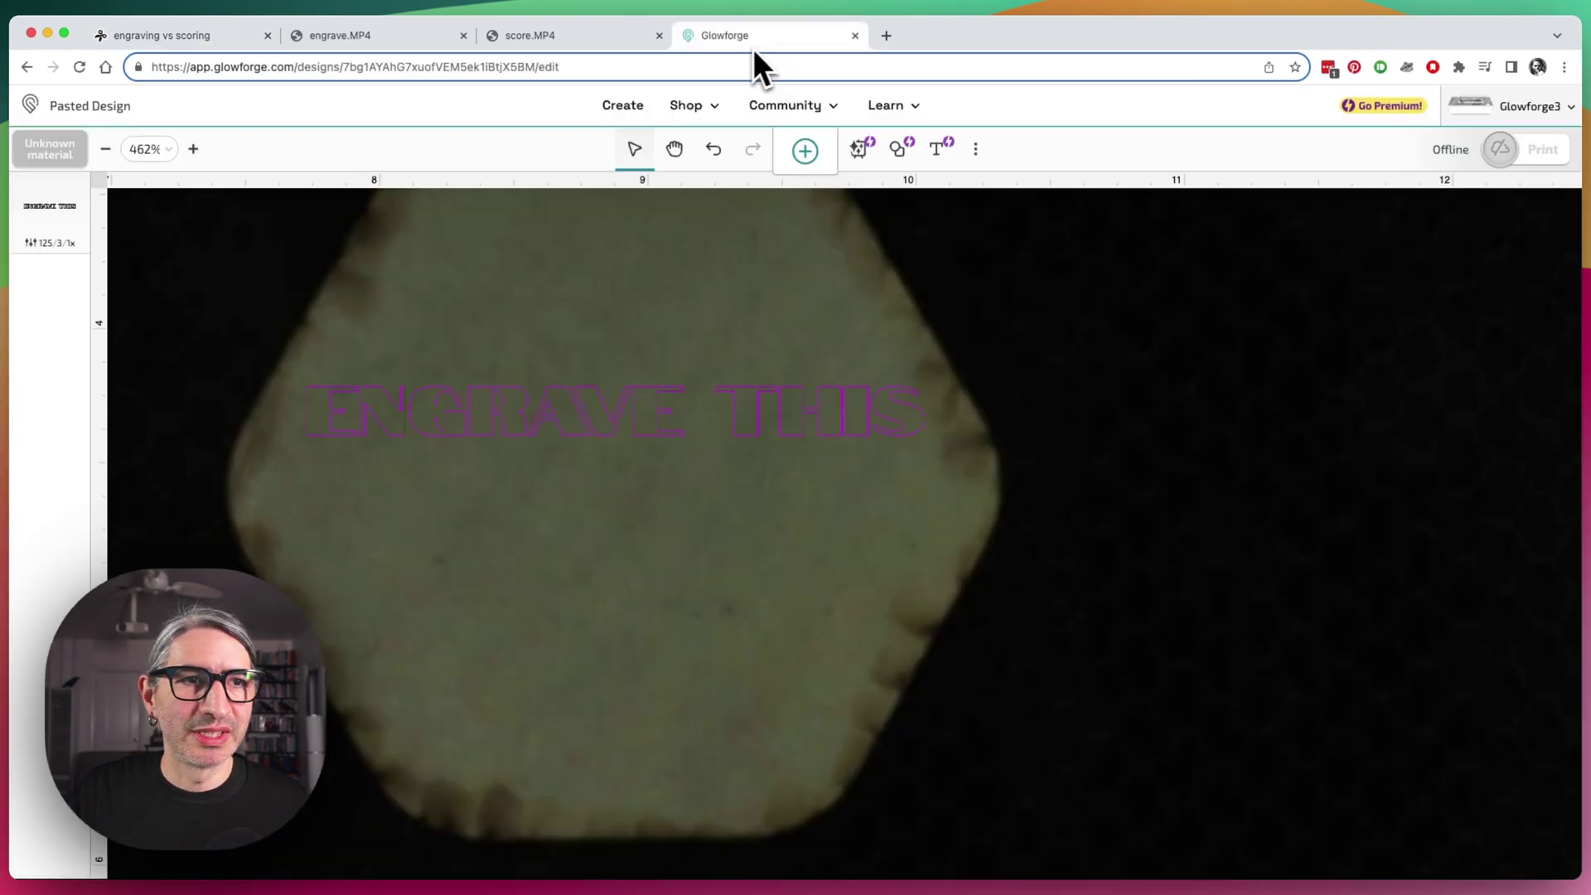
right_click(191, 4)
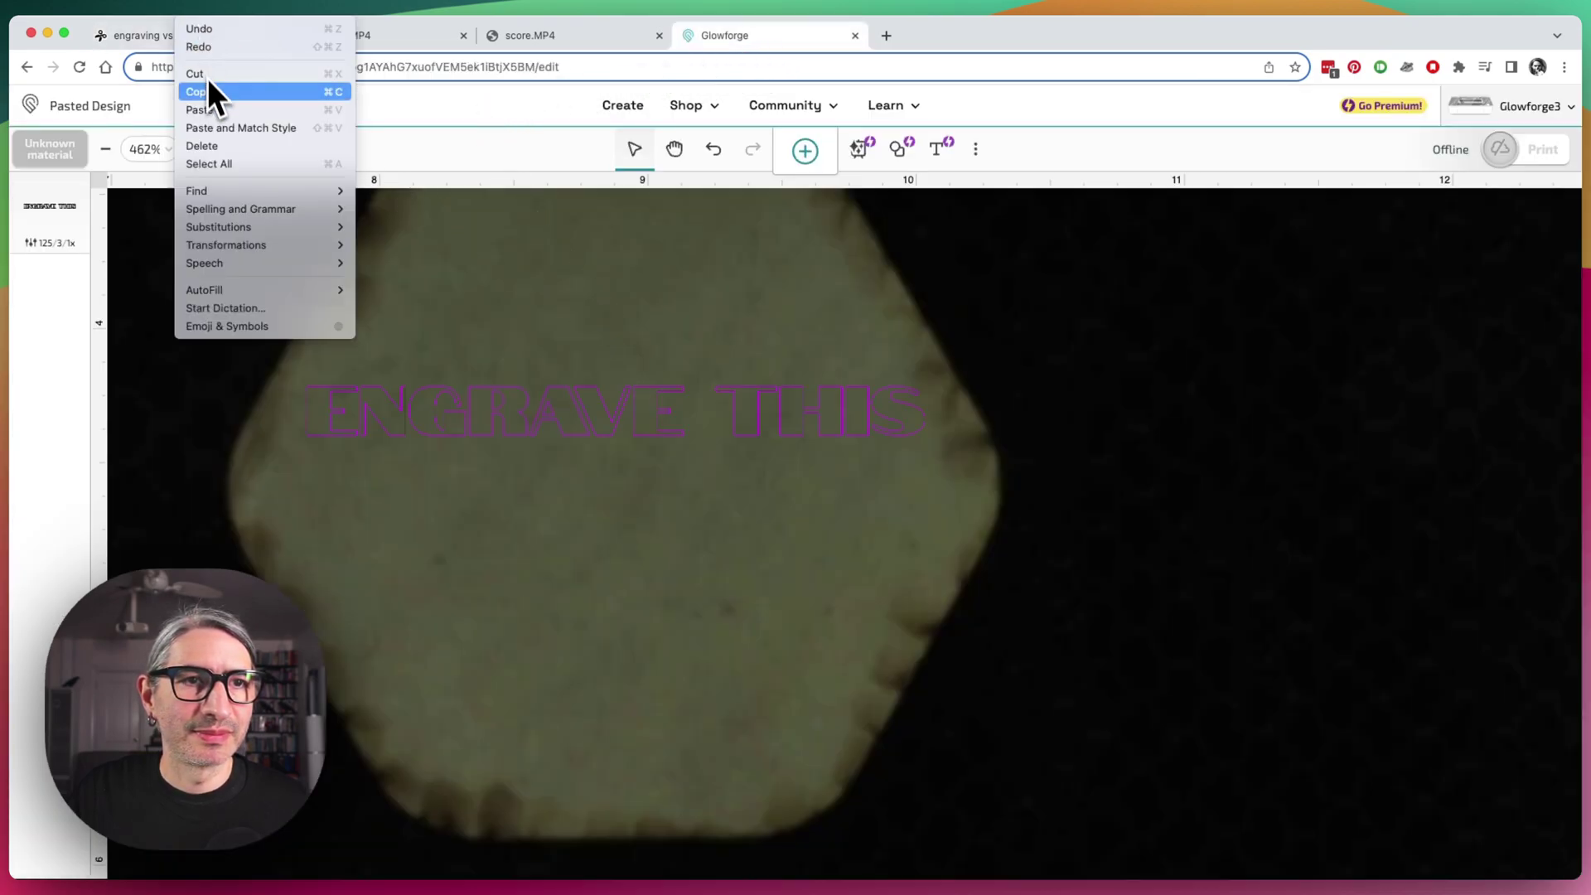
left_click(210, 106)
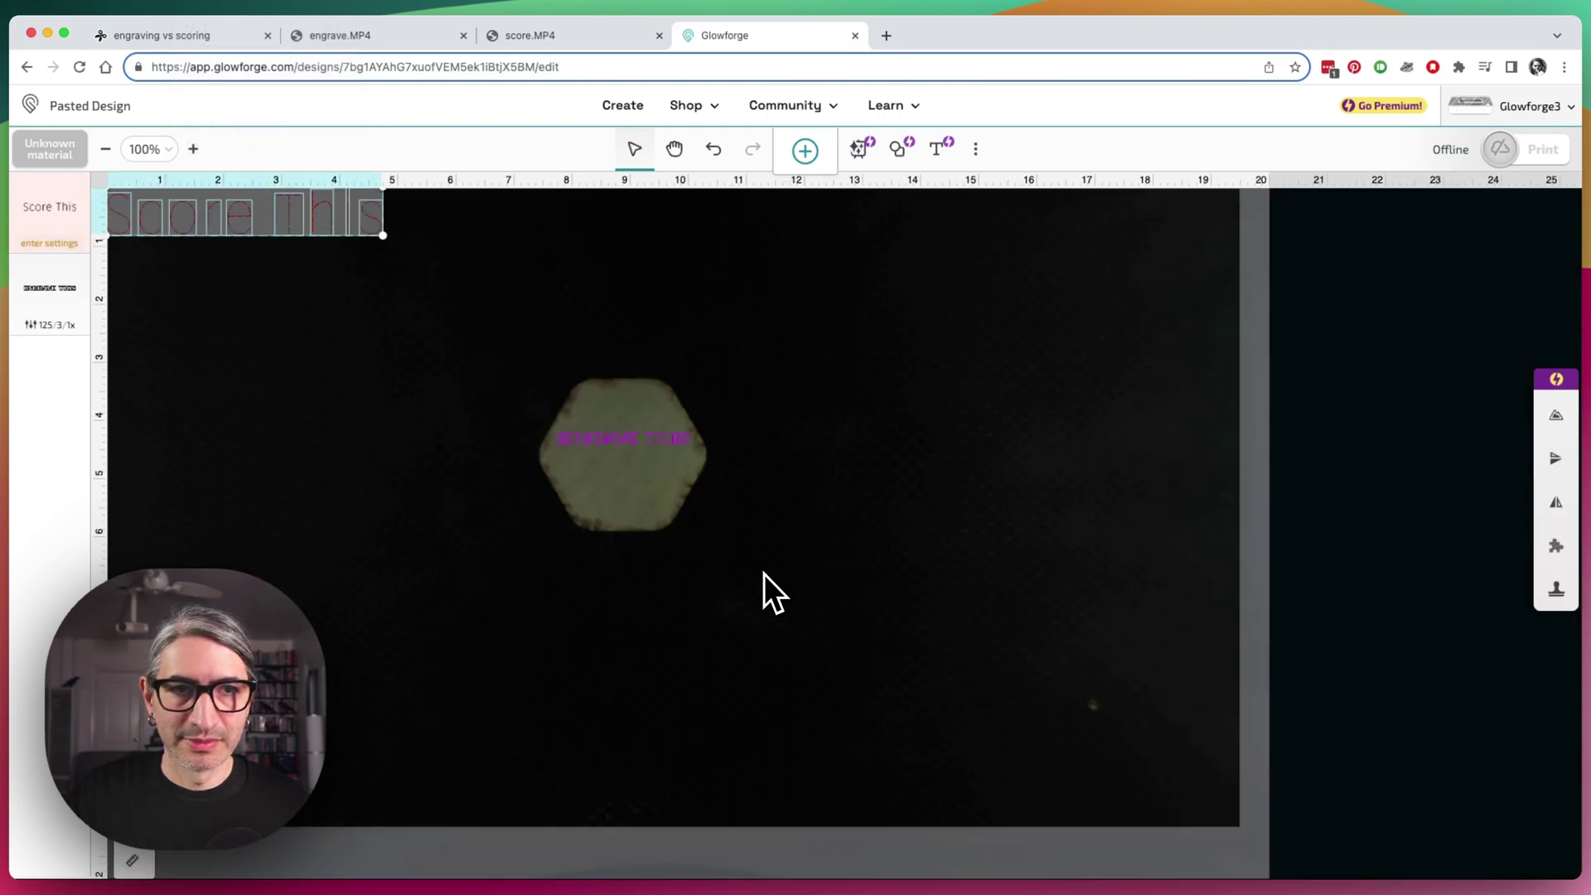
left_click_drag(249, 222, 633, 512)
scroll(625, 518, "up", 5)
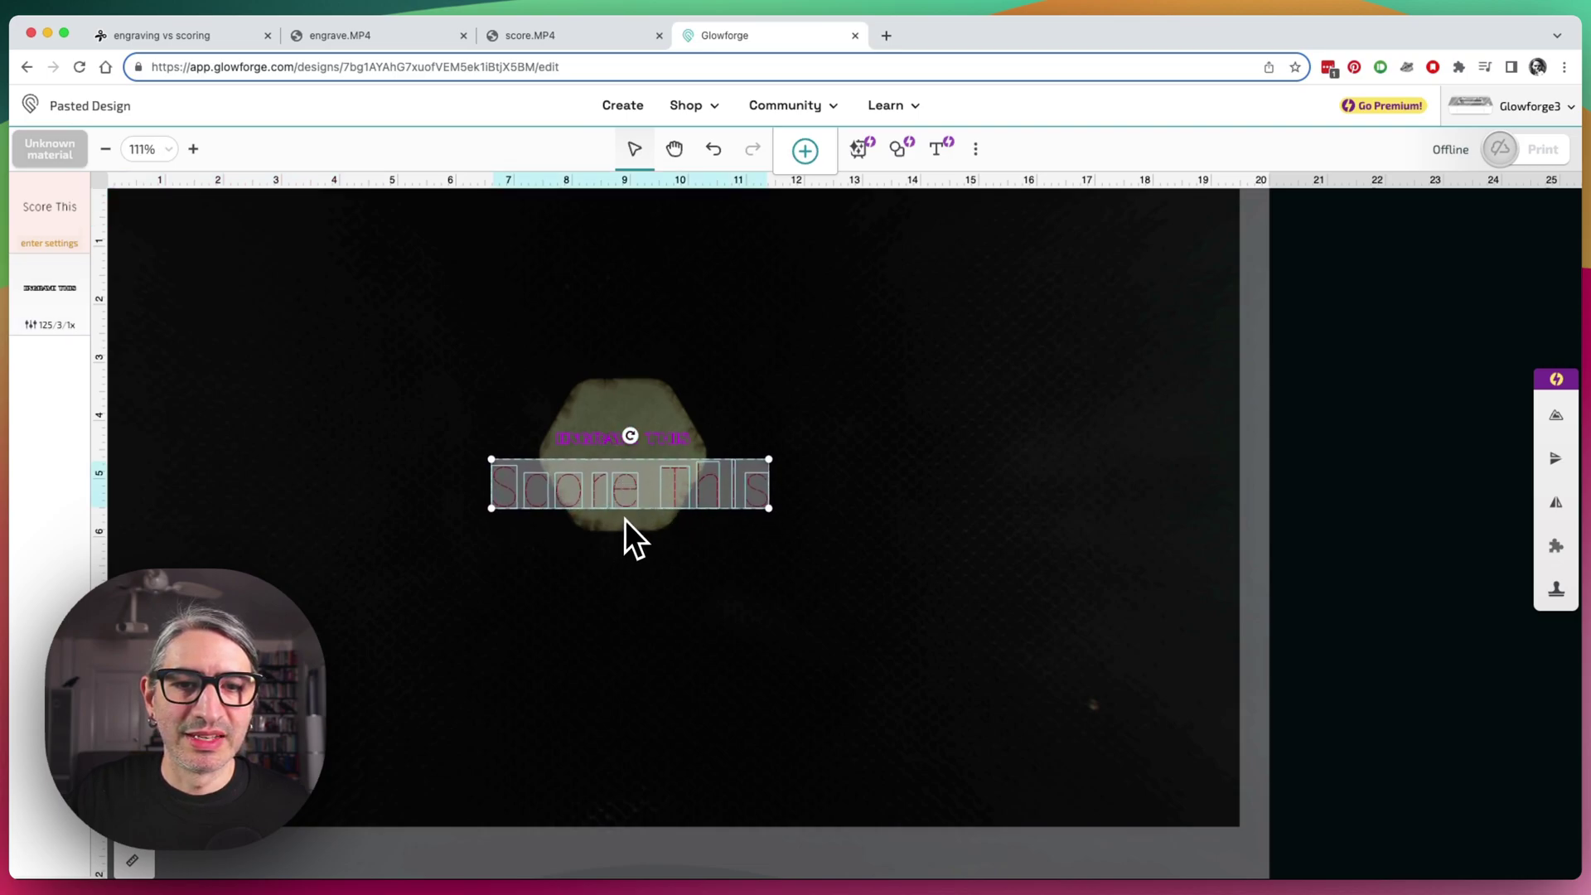
scroll(520, 252, "down", 1)
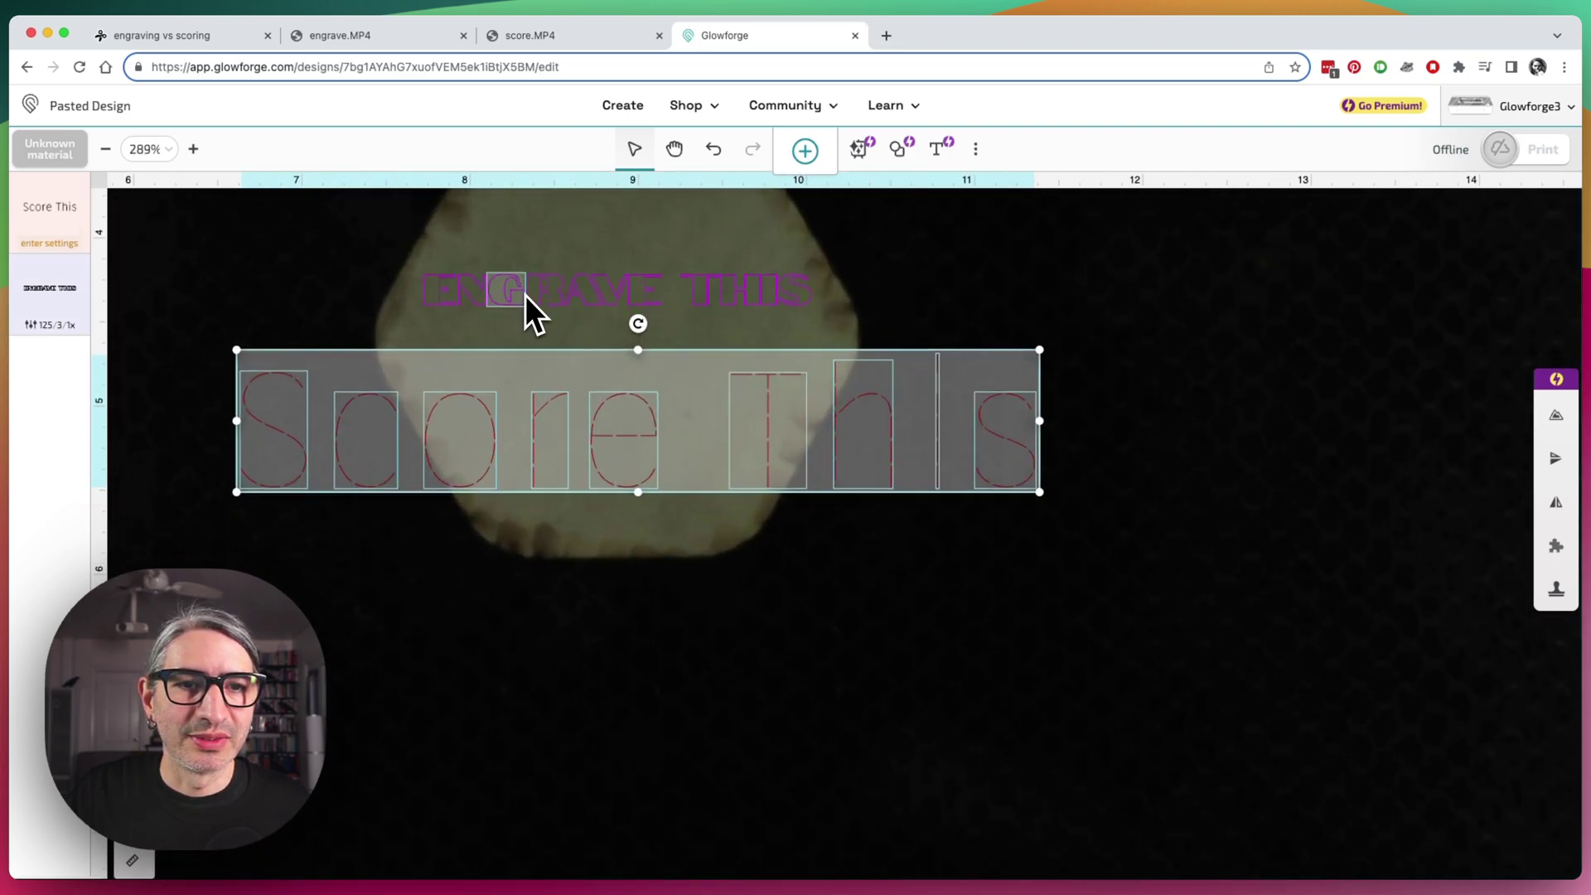
left_click_drag(449, 247, 838, 323)
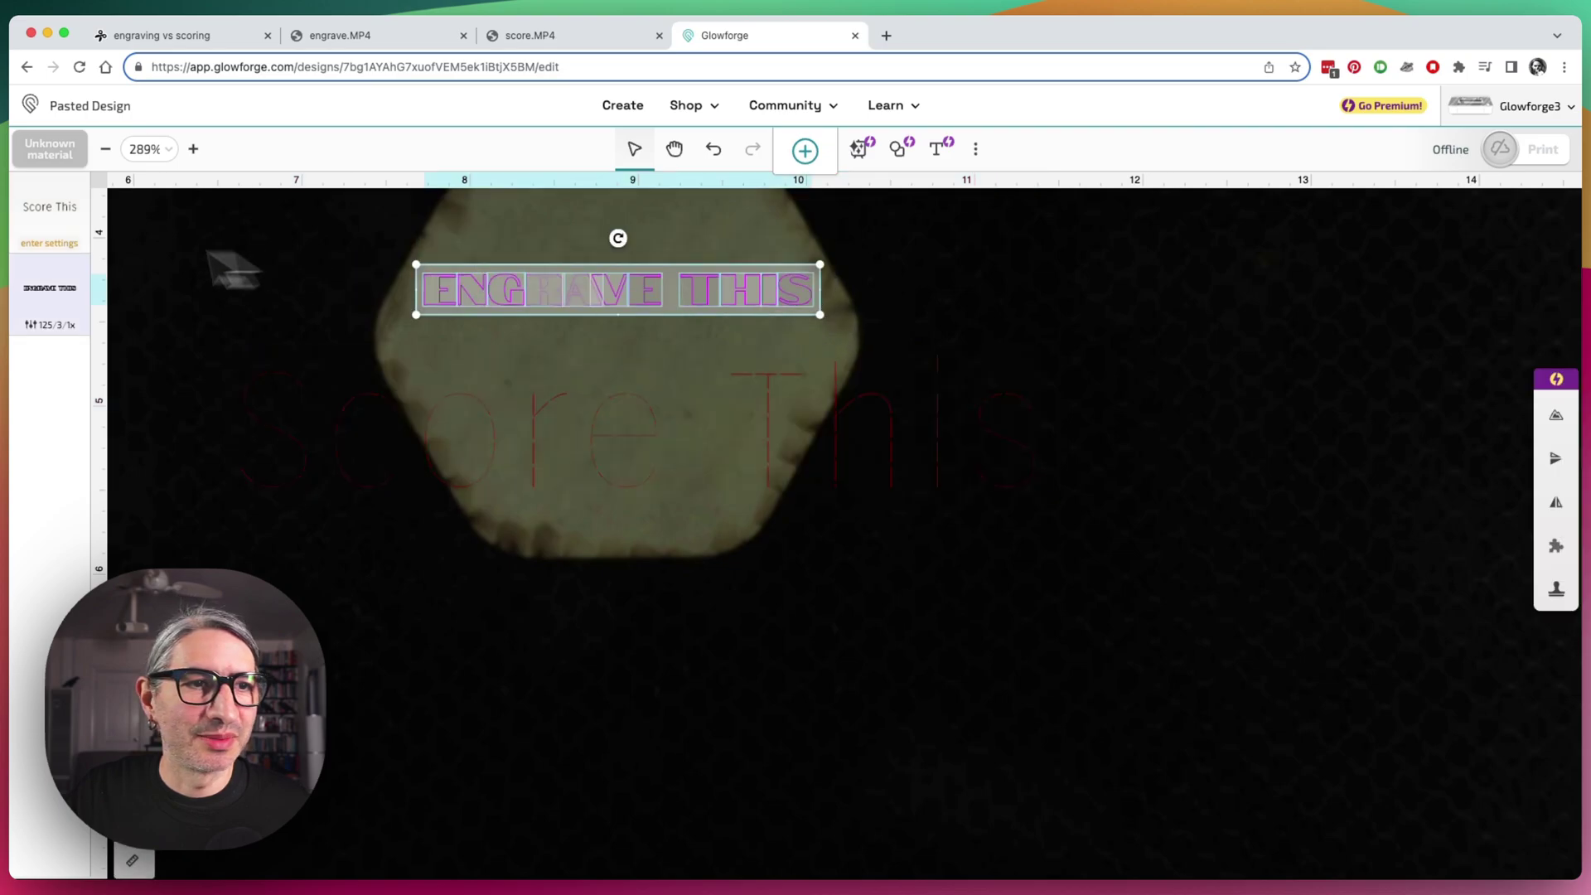
Step: Apply the birch engrave preset to ENGRAVE THIS
left_click(52, 326)
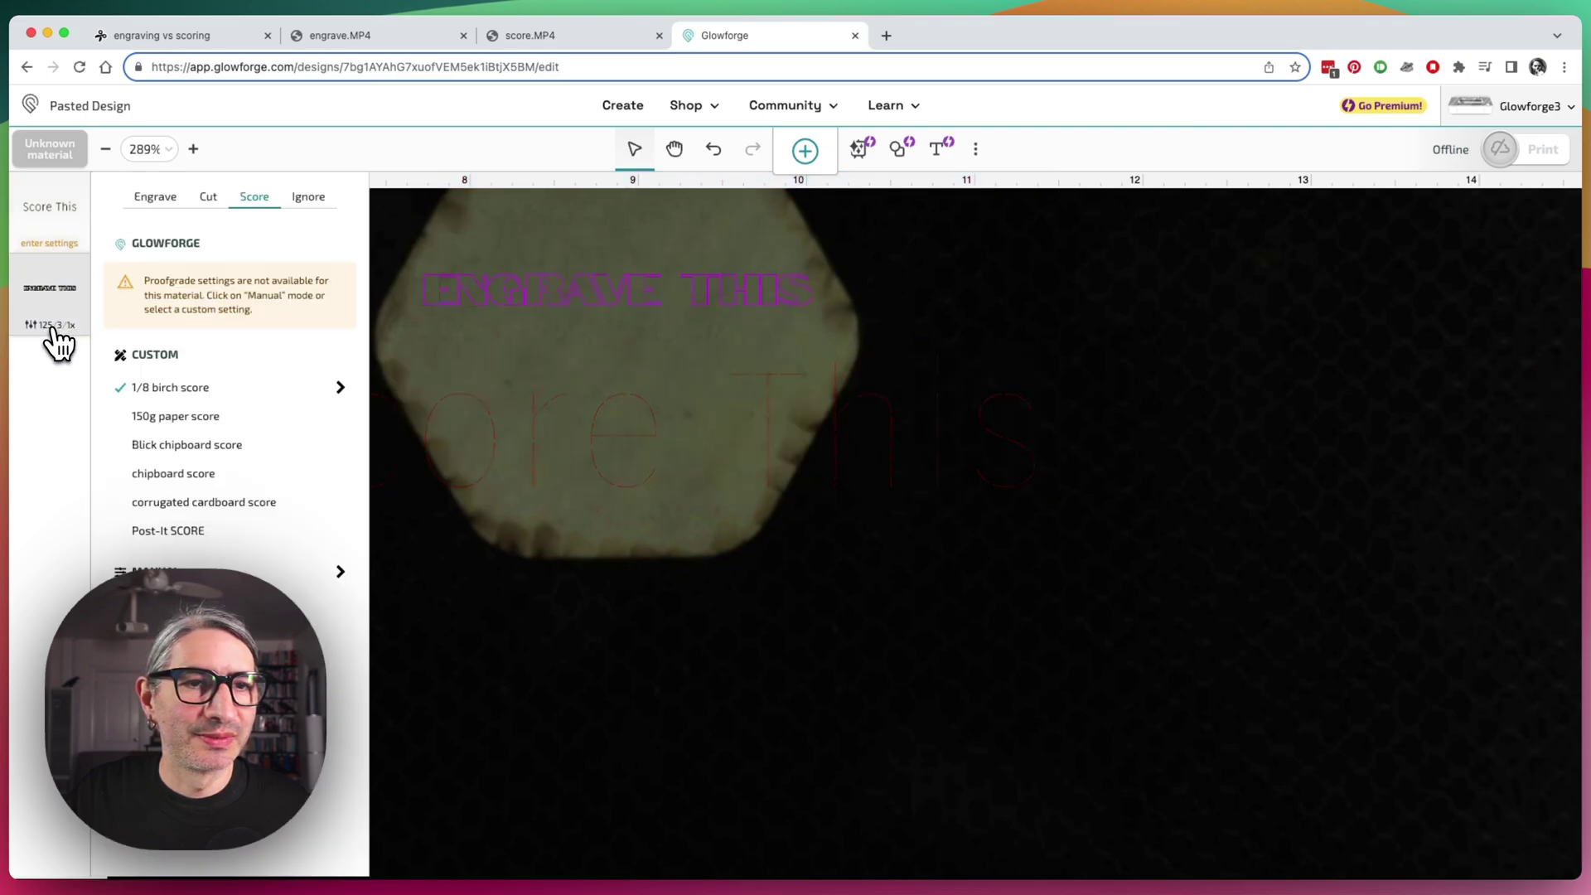
left_click(162, 209)
left_click(181, 414)
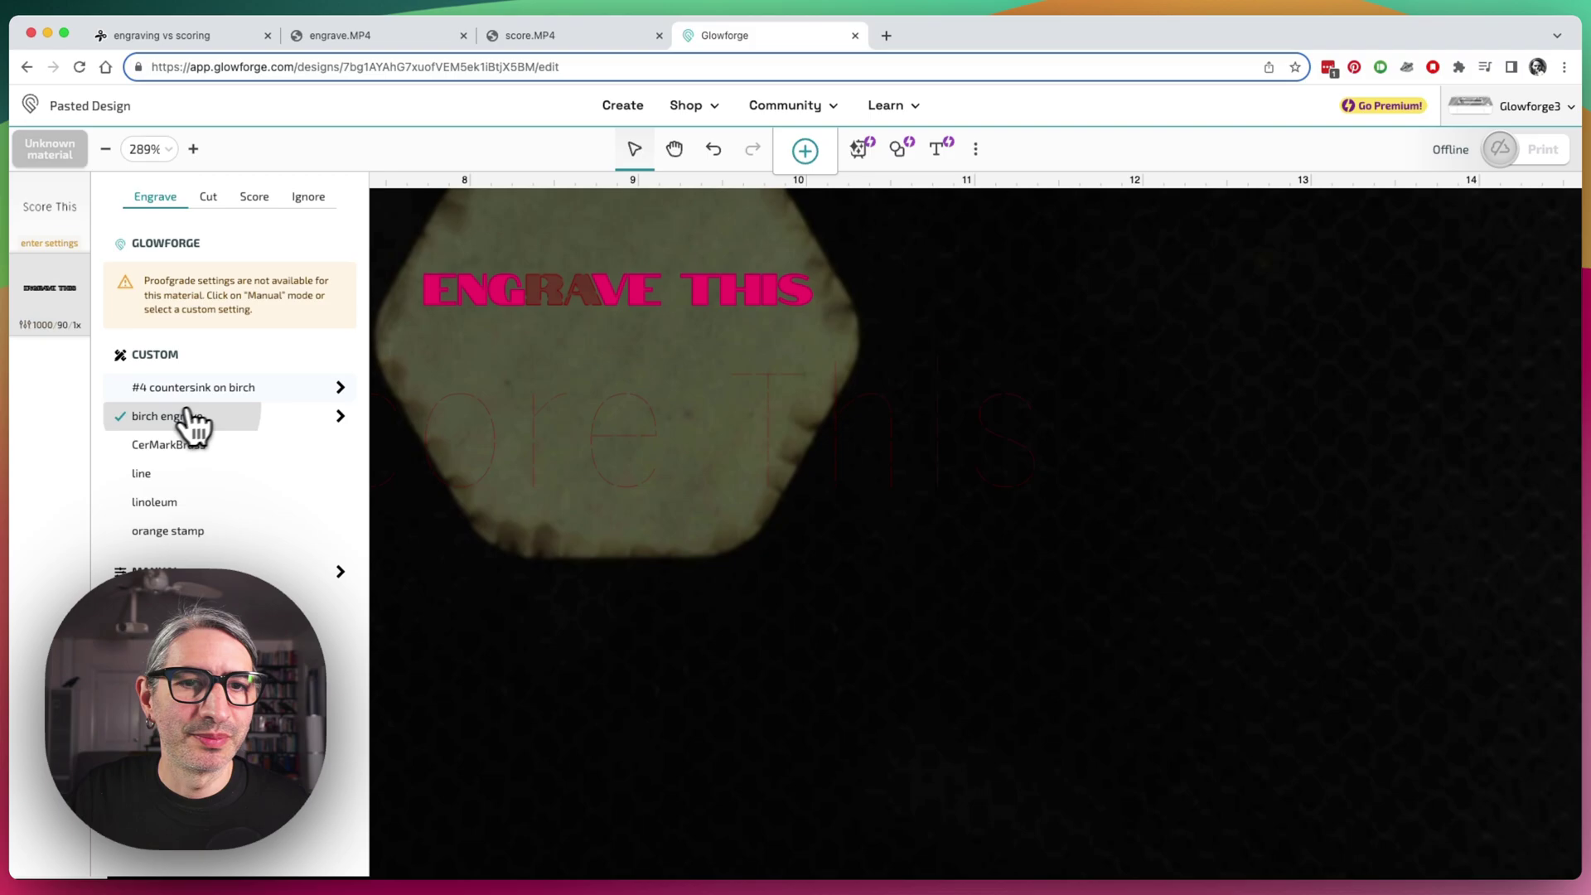
Step: Select the Score This letters and apply the 1/8 birch score preset
left_click_drag(515, 347, 740, 479)
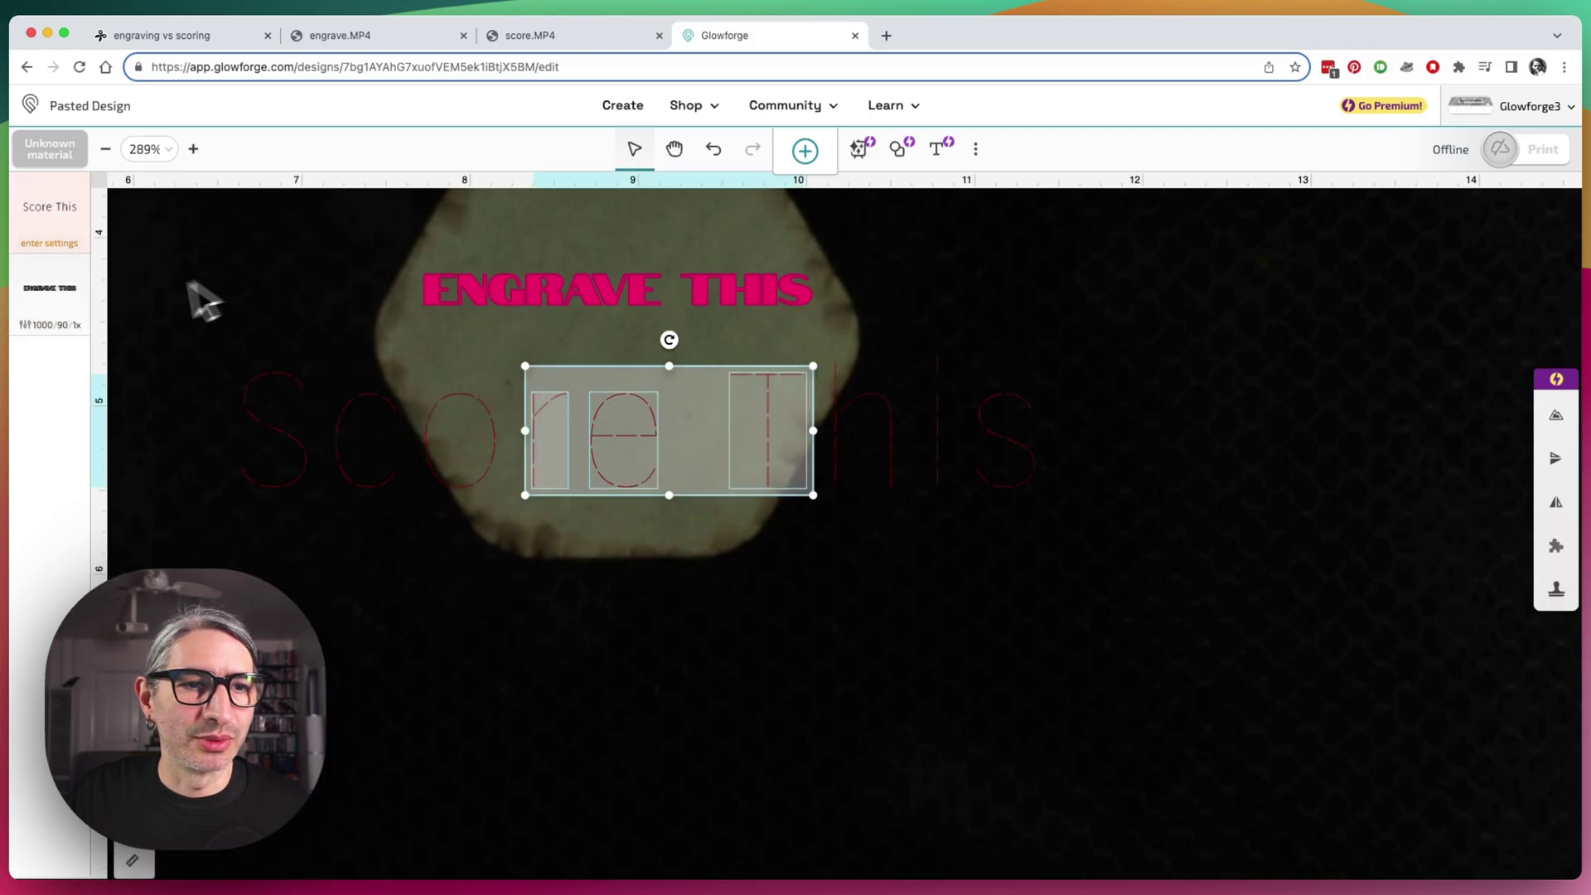
left_click_drag(209, 366, 1243, 539)
left_click(34, 243)
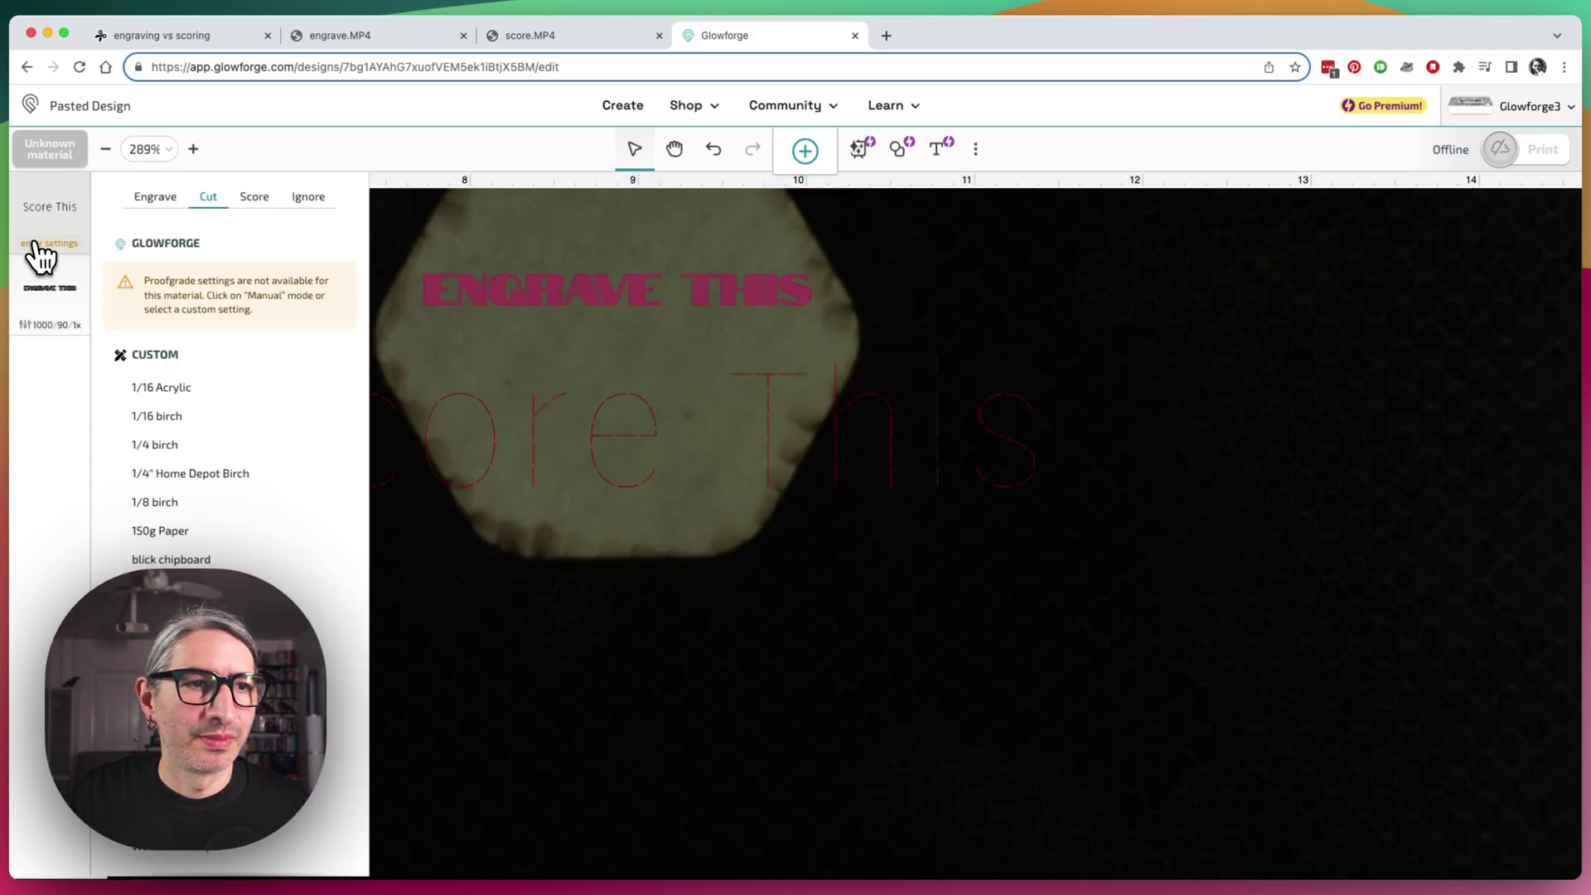
left_click(253, 198)
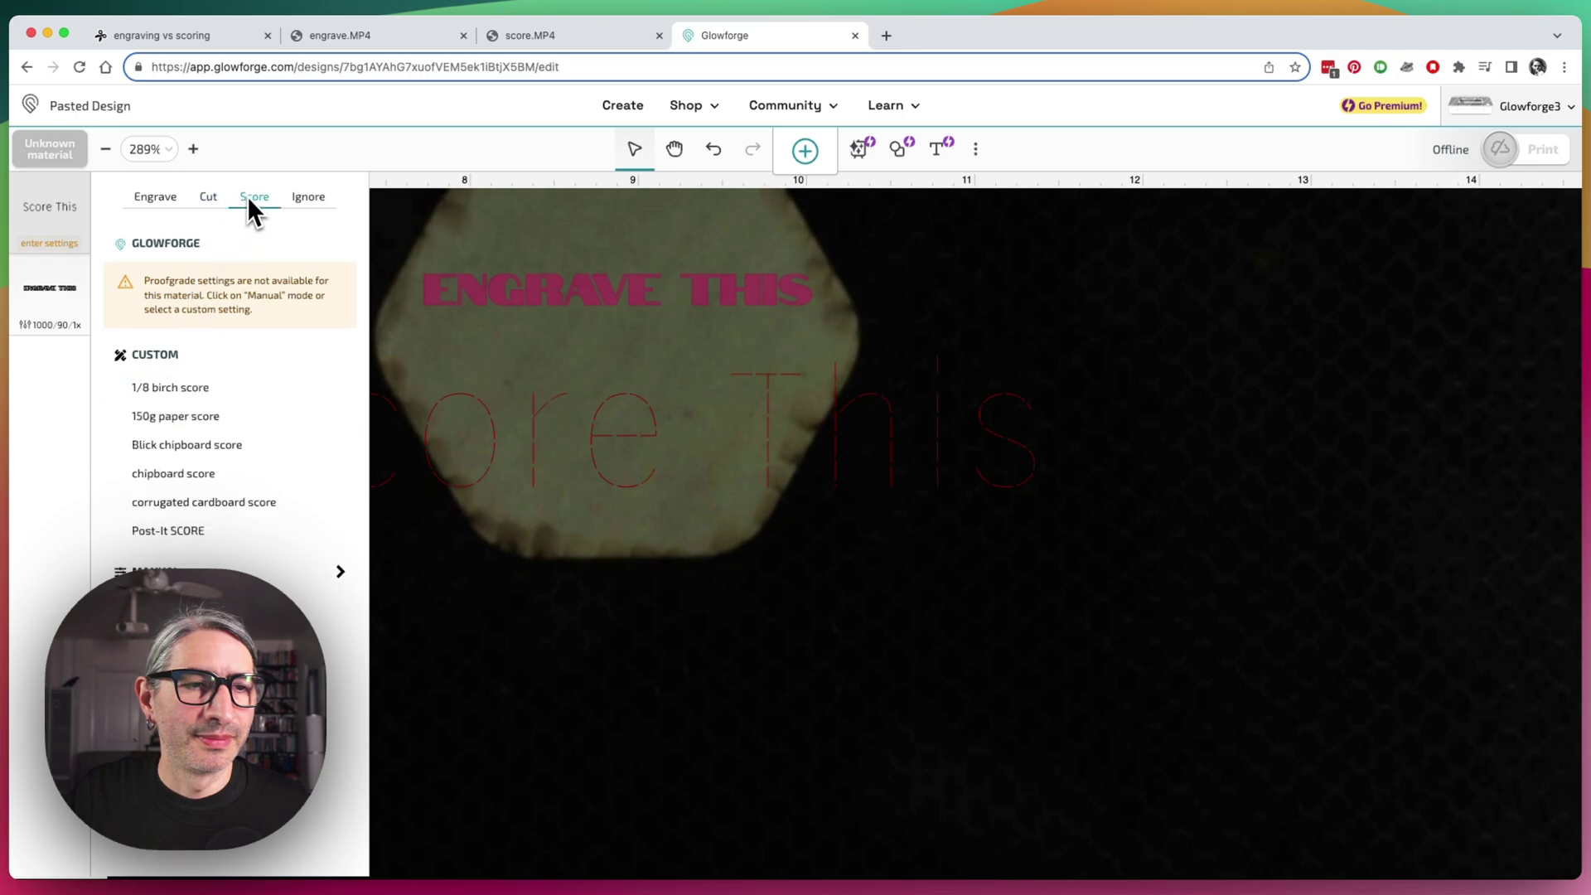
left_click(170, 387)
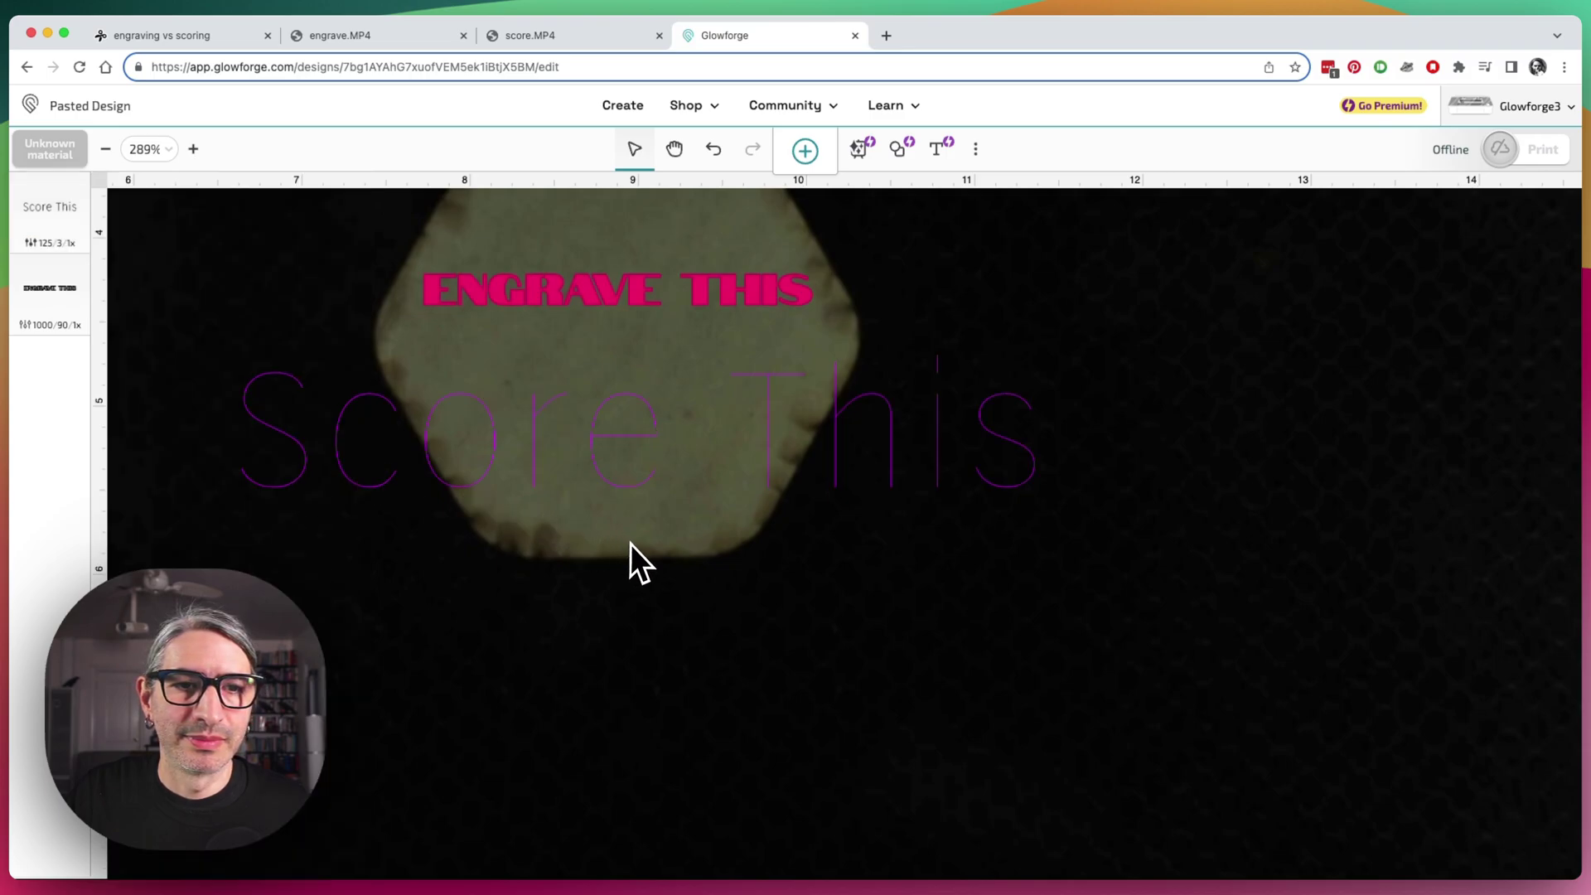
scroll(627, 539, "up", 1)
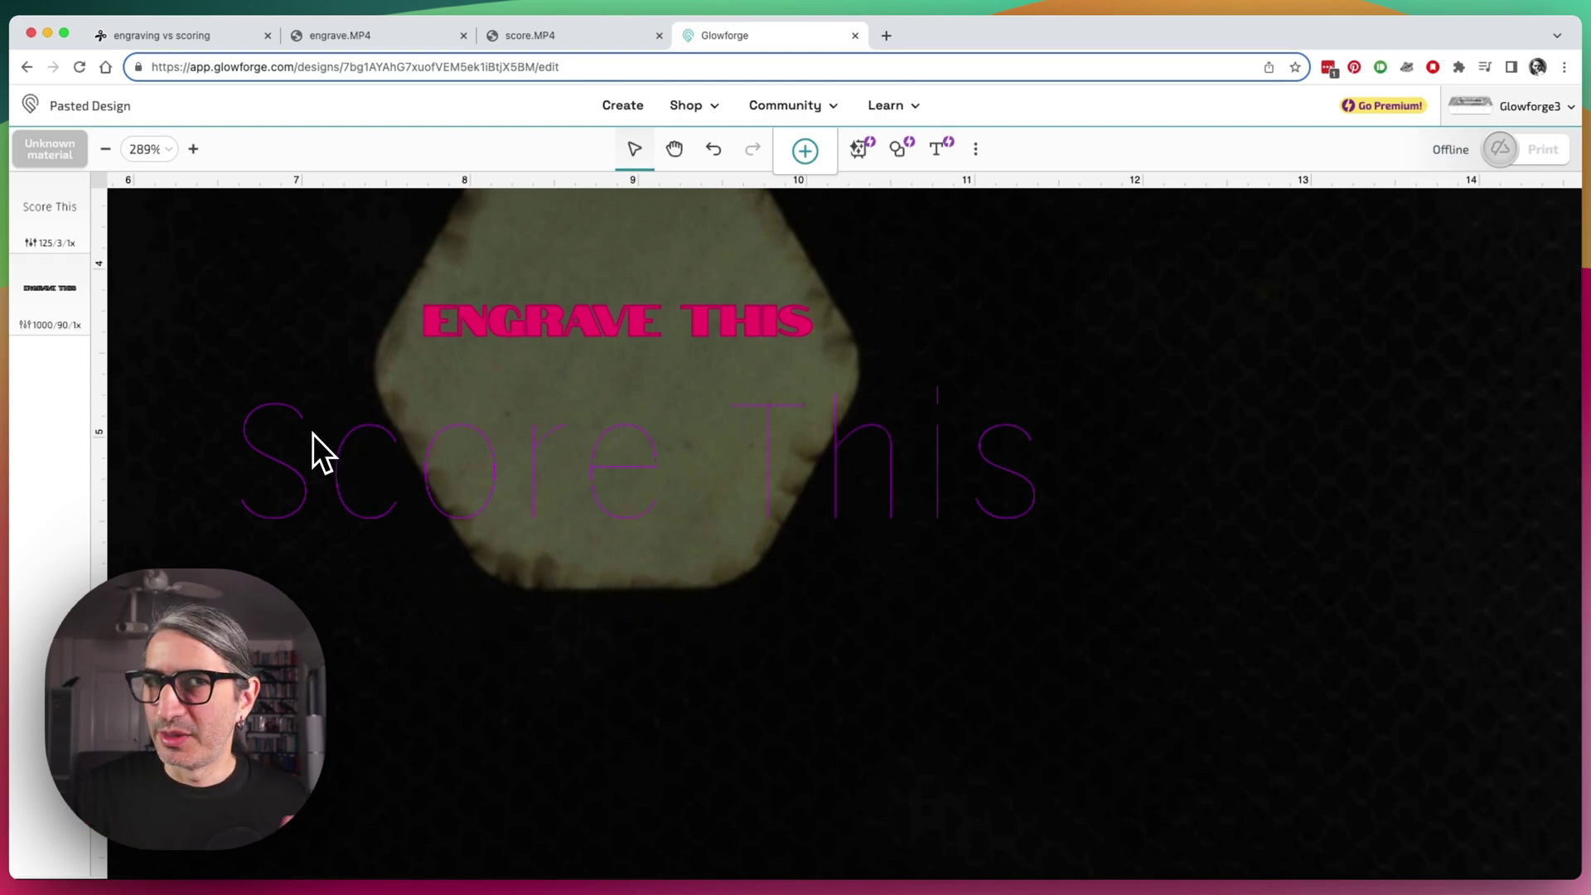
left_click_drag(210, 397, 1124, 603)
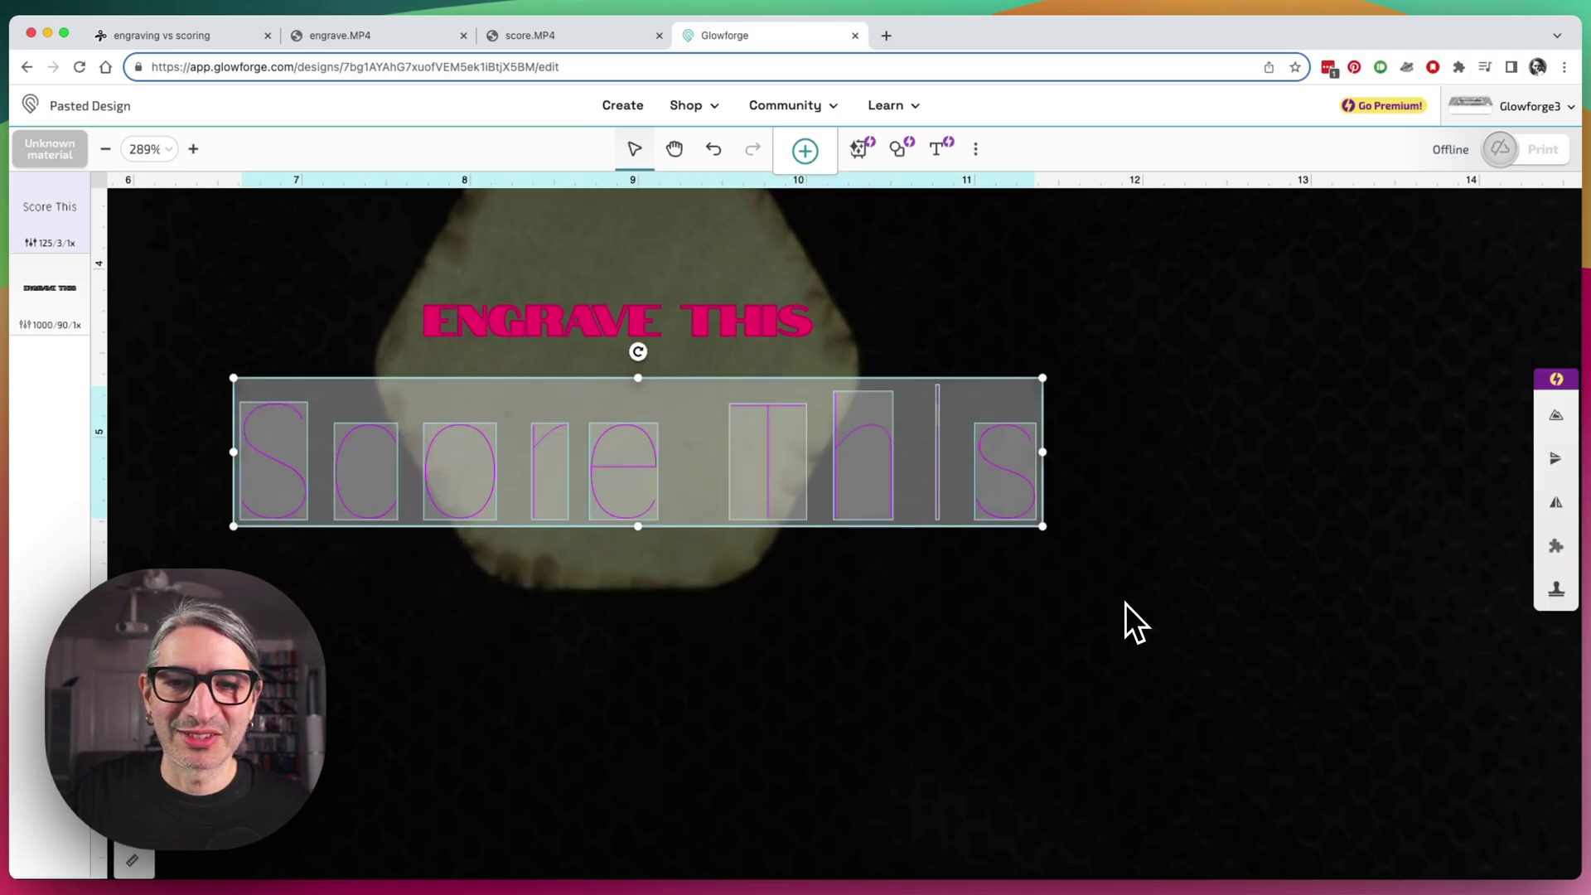
Step: Switch Score This to the birch engrave preset, then bring back its Score preset options
left_click(69, 242)
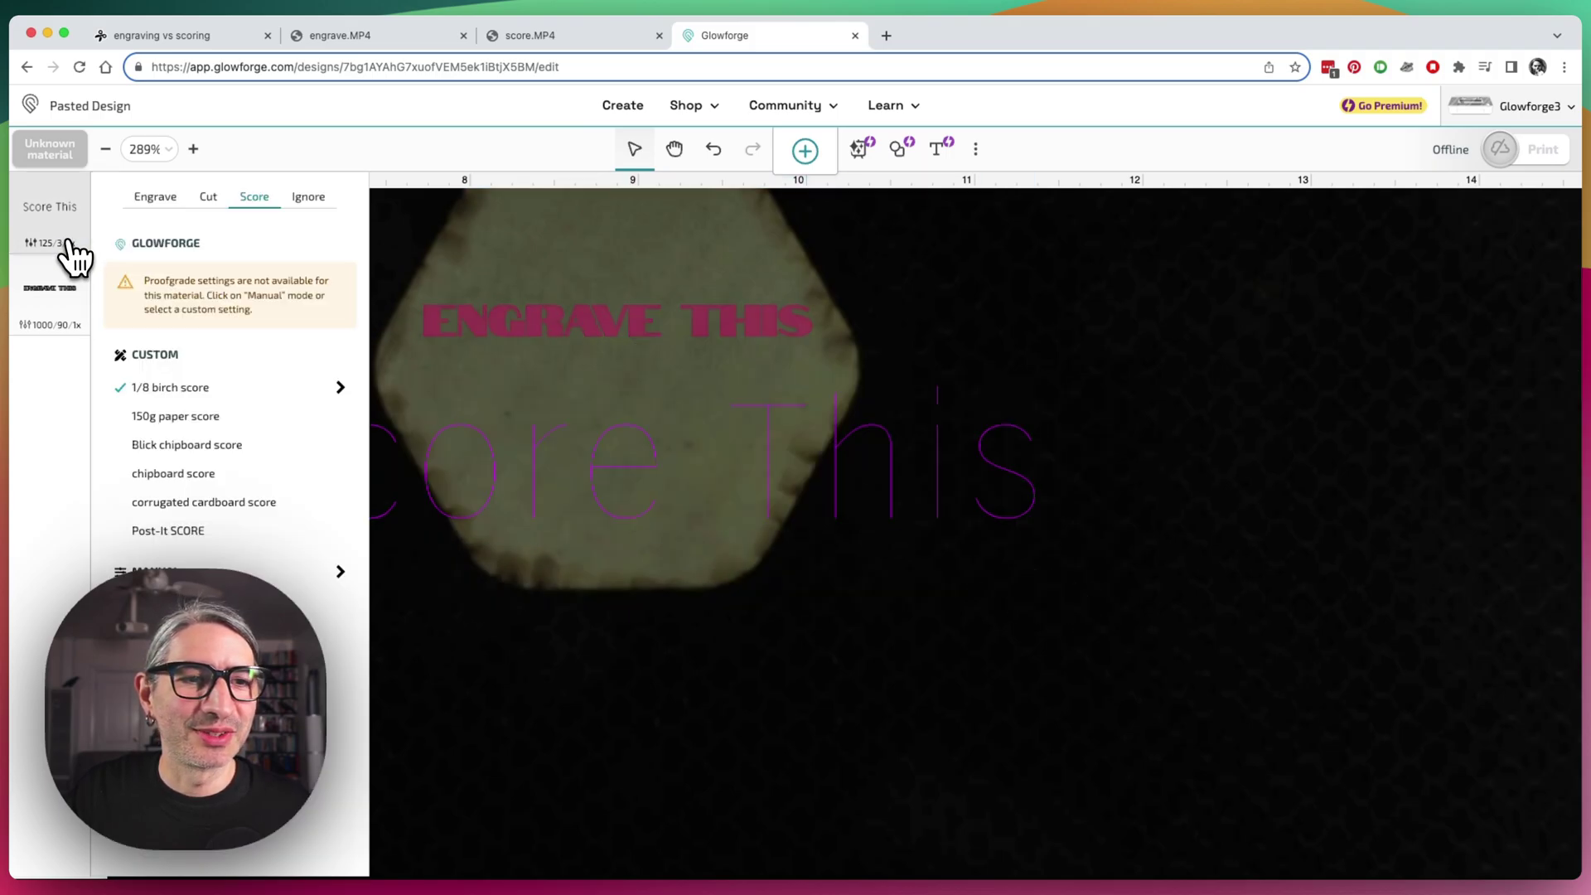
left_click(162, 201)
left_click(181, 415)
left_click(563, 630)
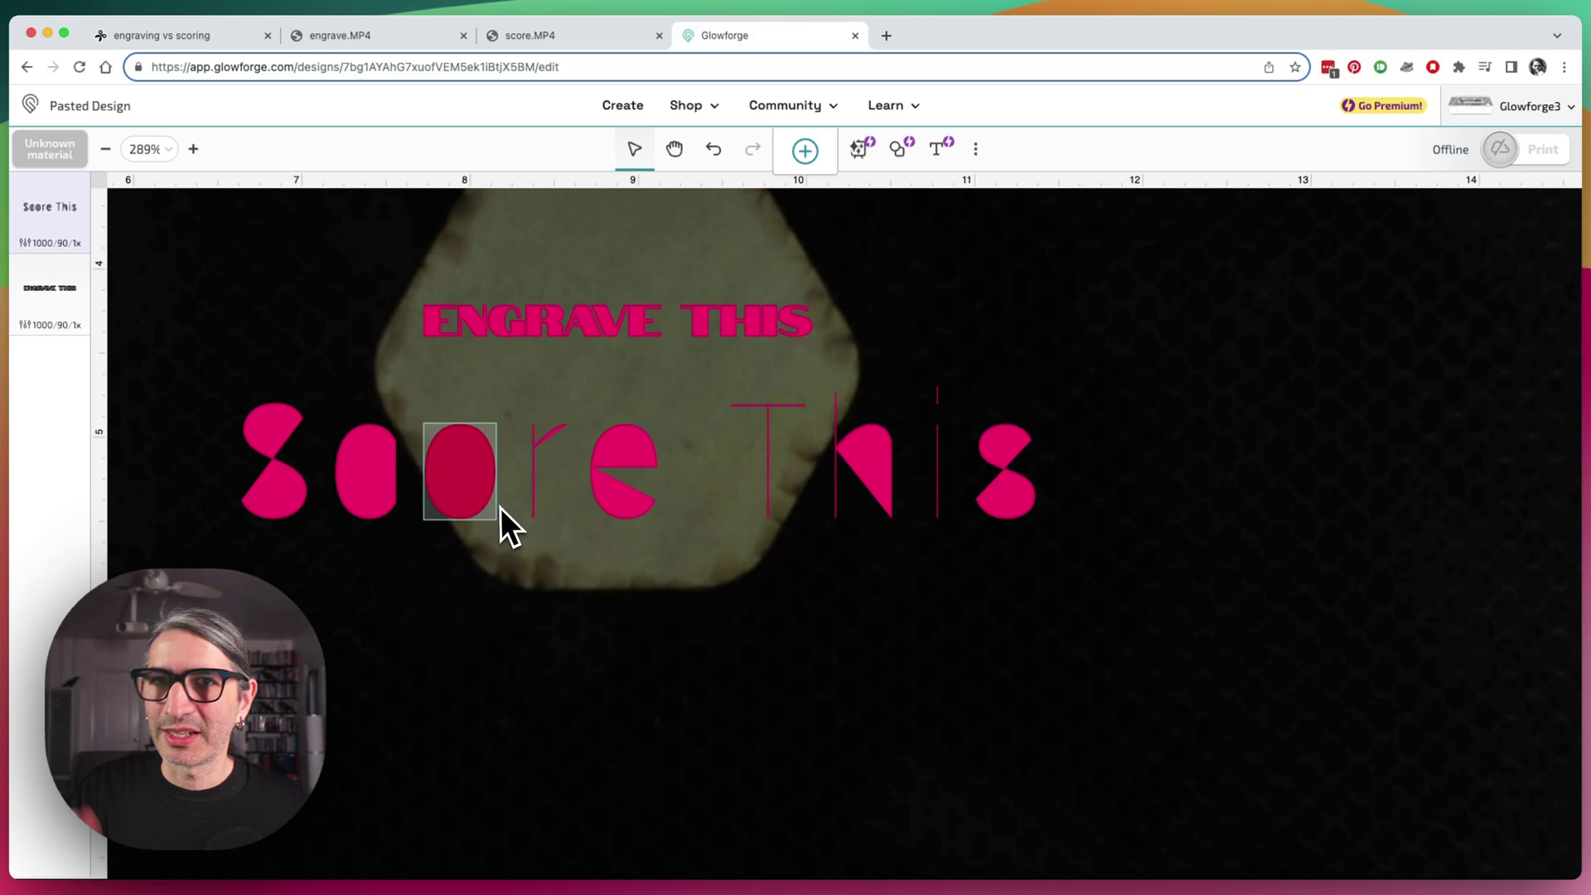
left_click(49, 245)
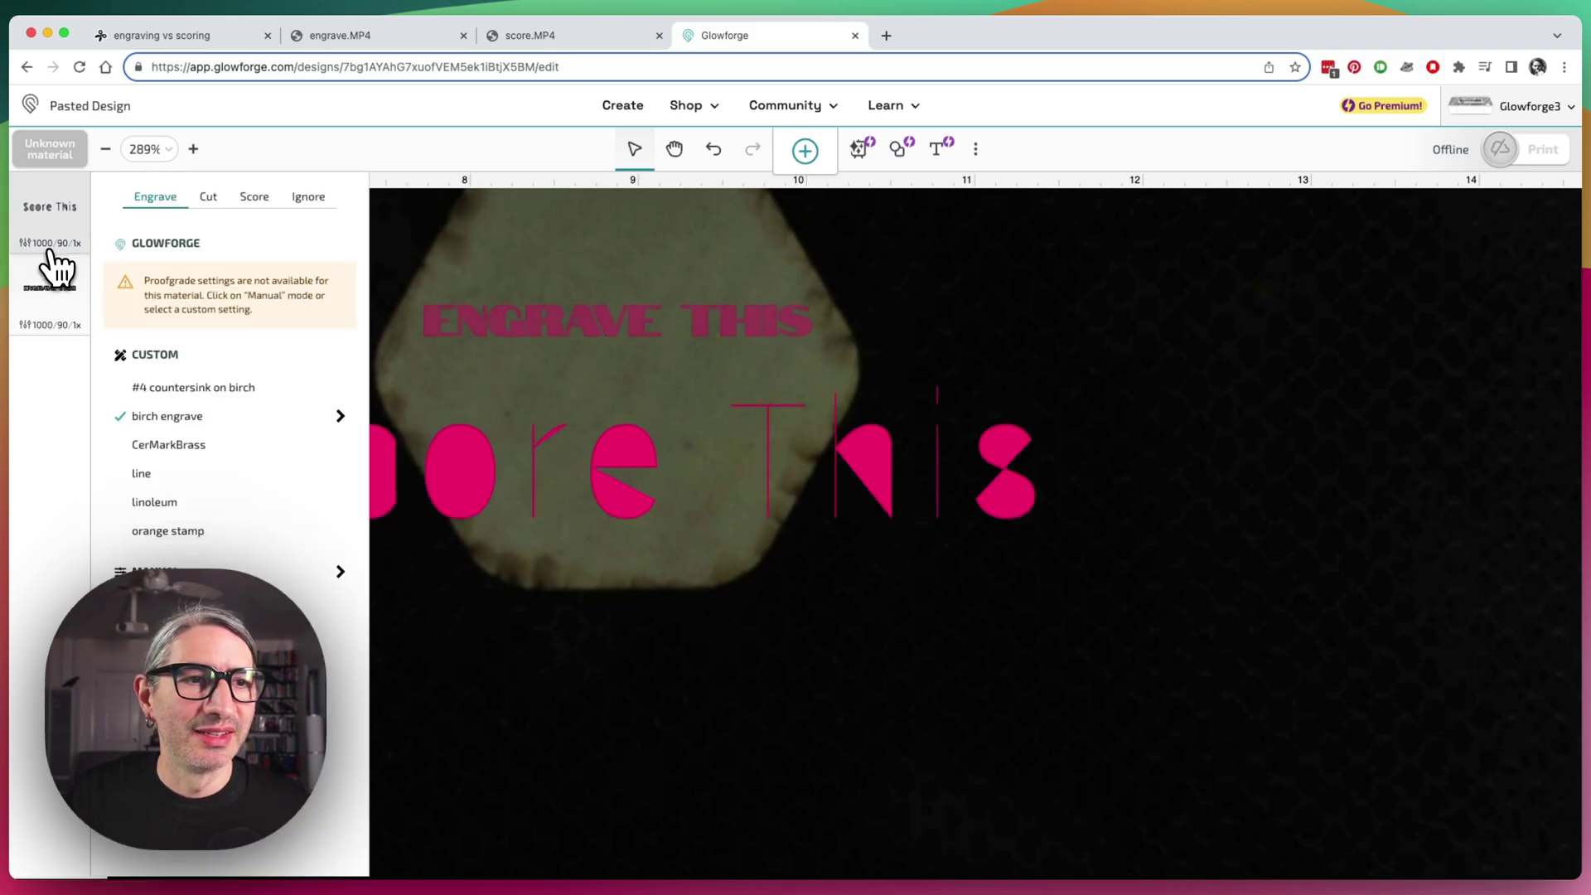
left_click(252, 199)
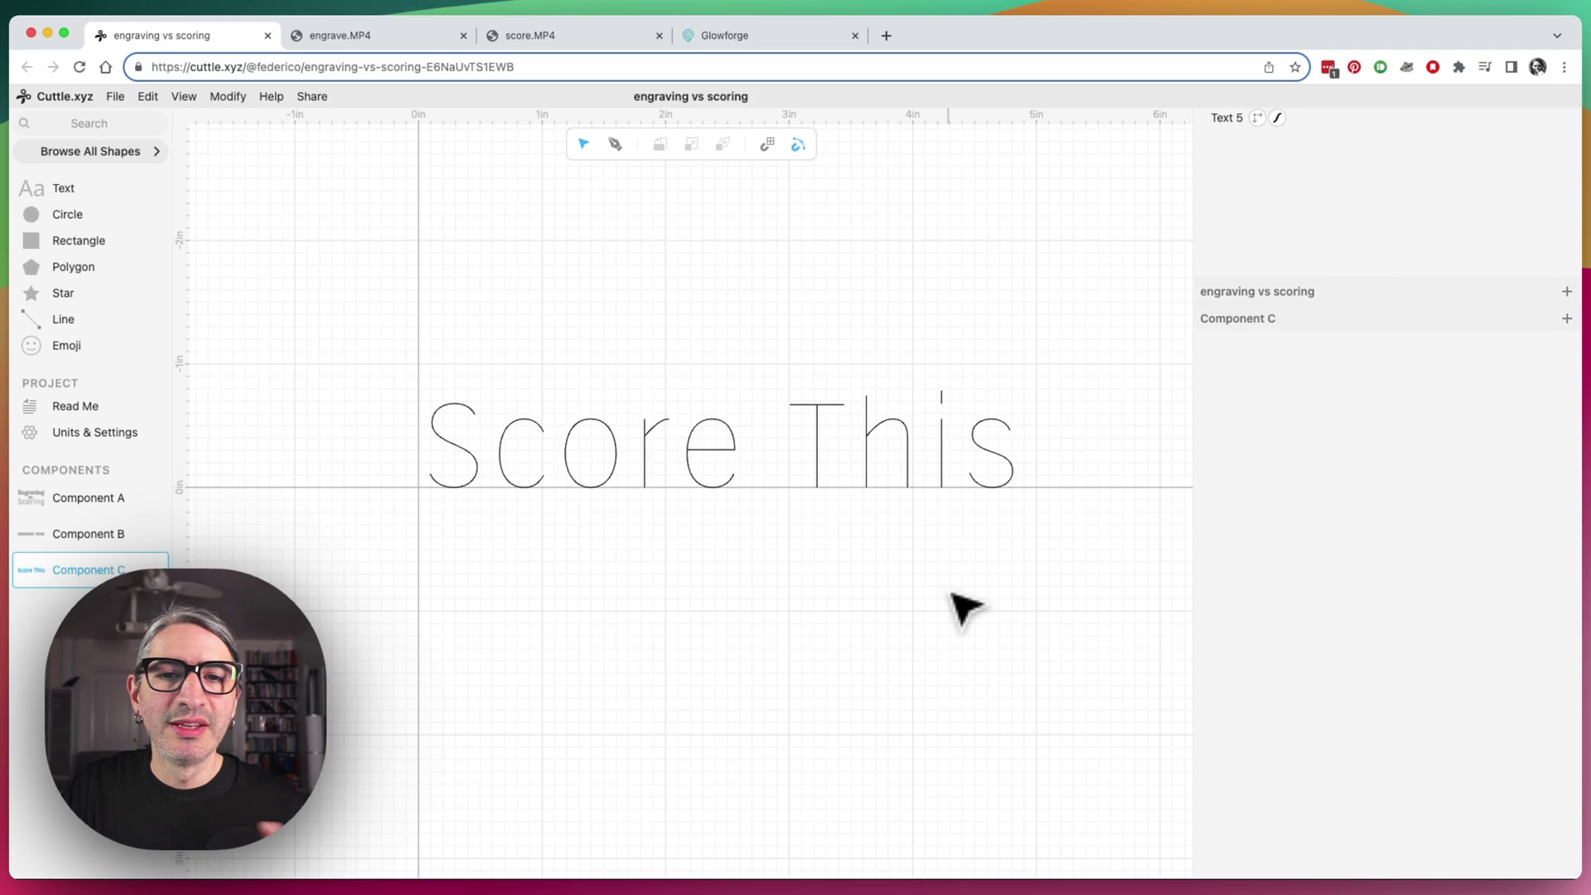
Step: Change Score This from Relief SingleLine to the Handwriting font Annie Use Your Telescope
left_click_drag(331, 348, 795, 576)
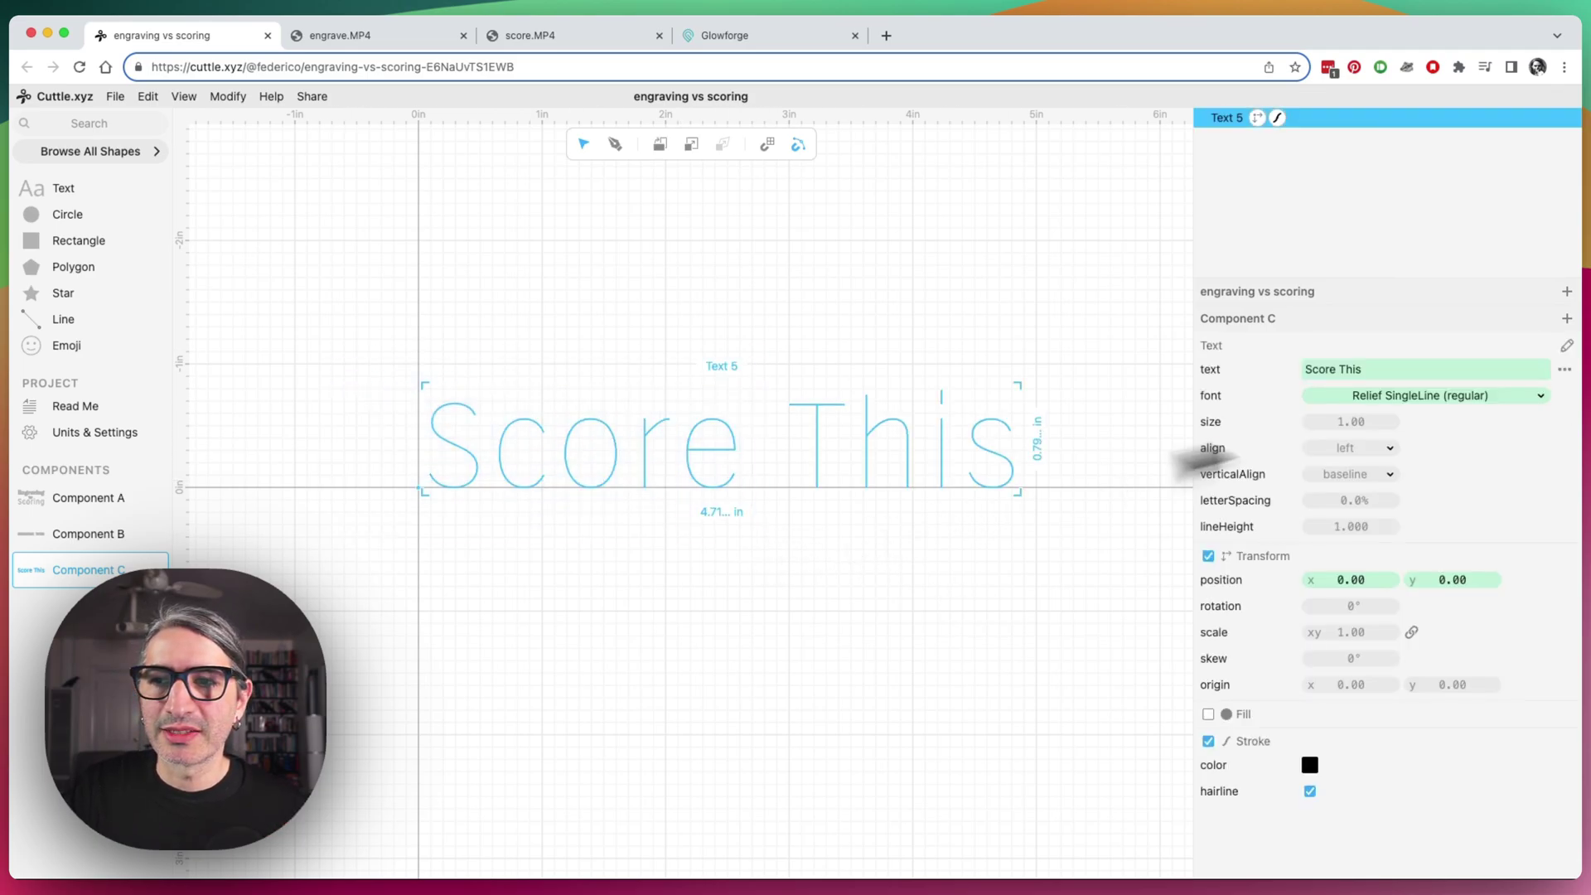
left_click(1487, 398)
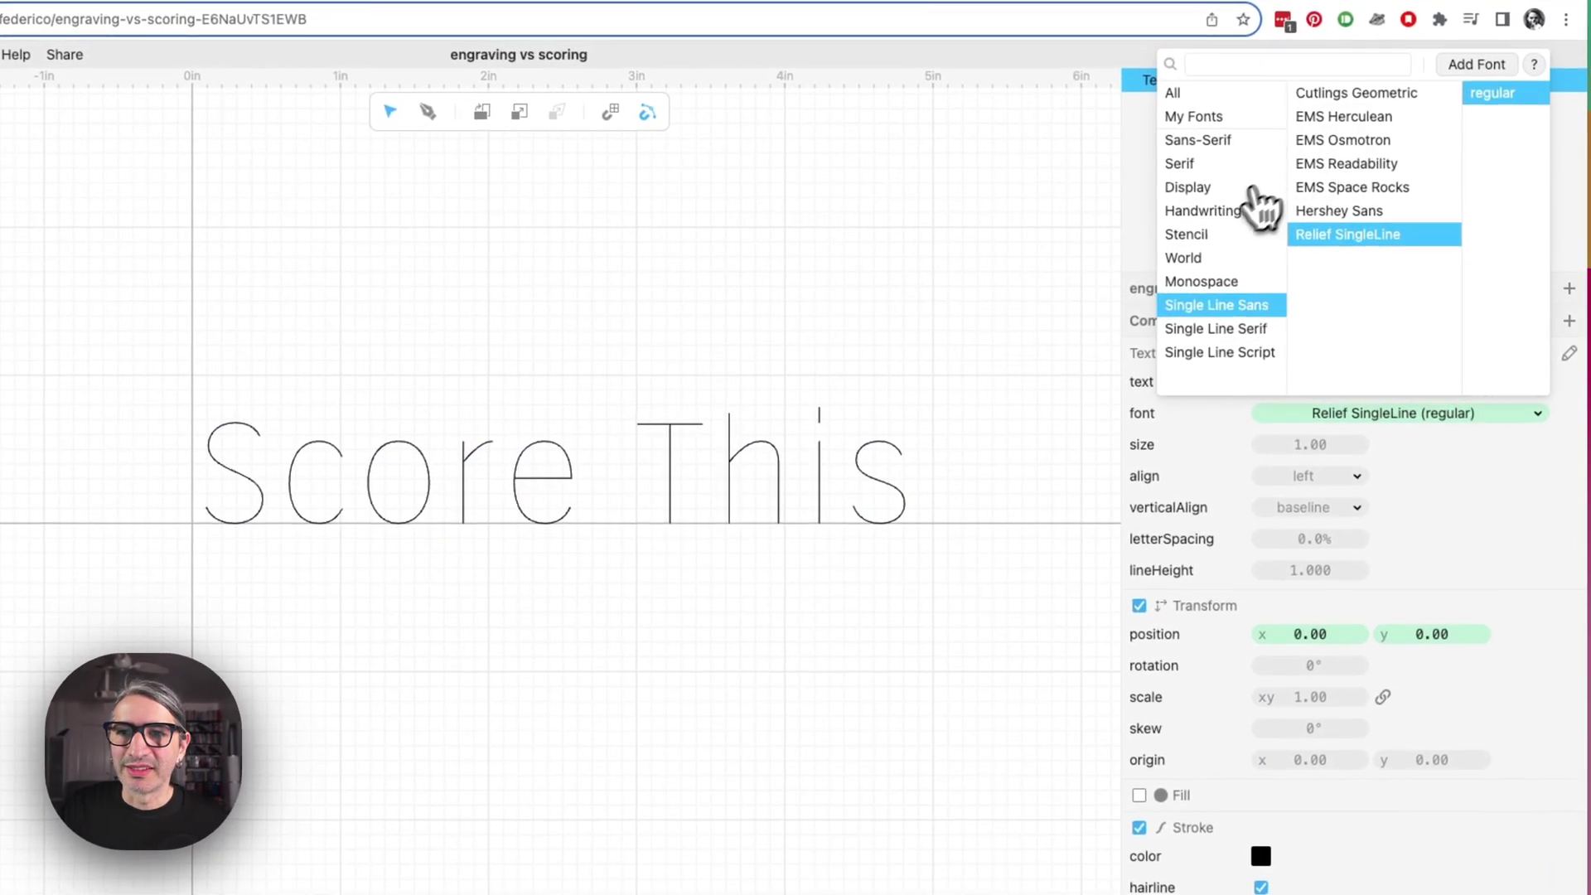
left_click(1255, 210)
left_click(1347, 238)
left_click(845, 660)
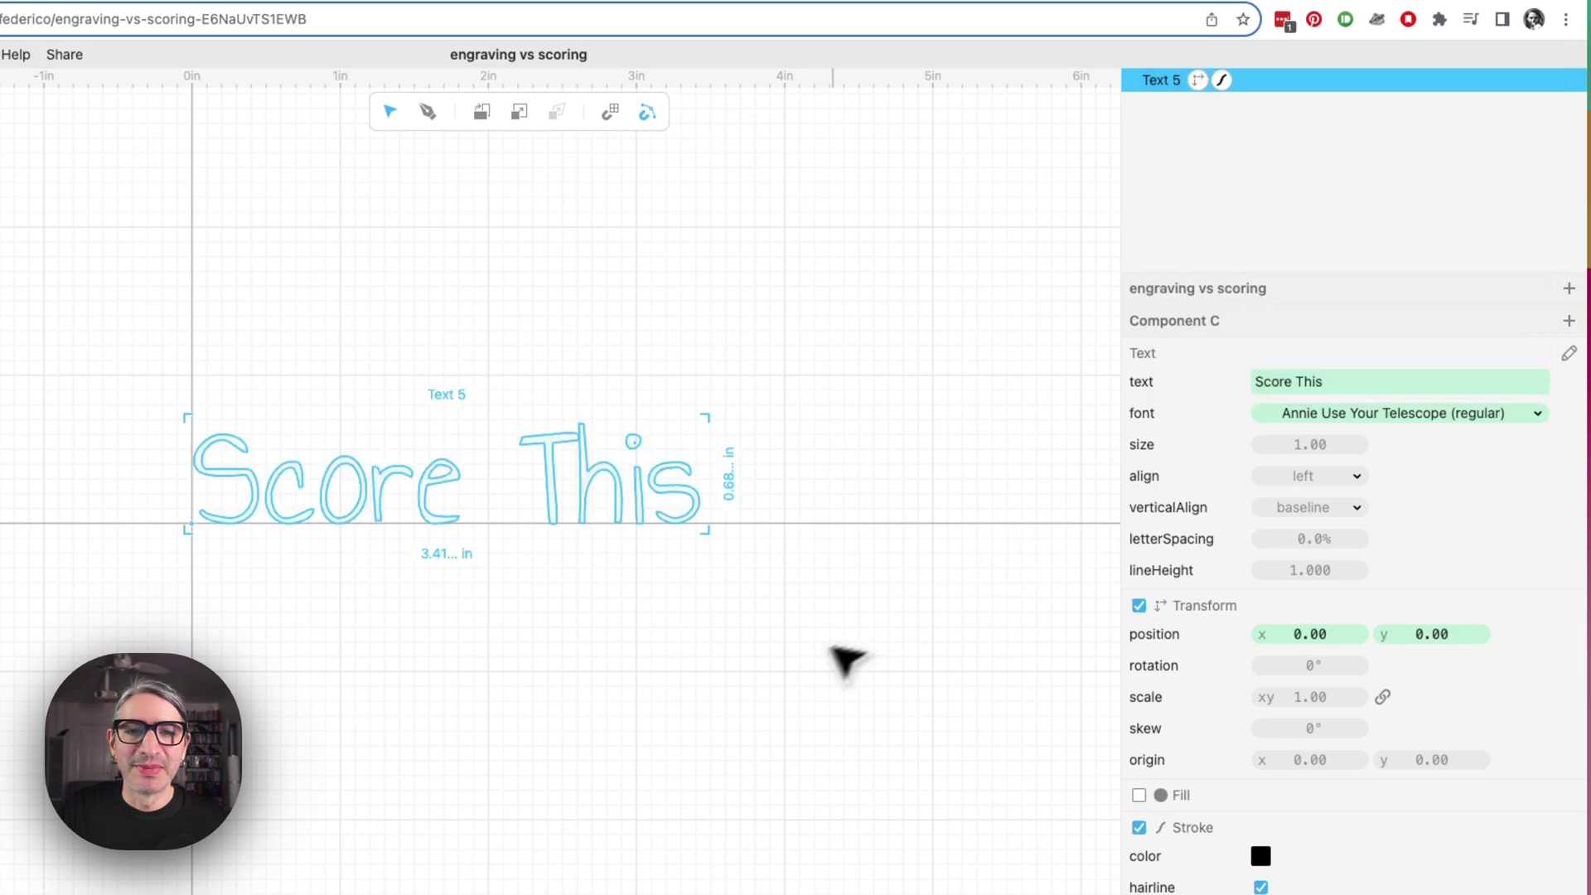
left_click(743, 647)
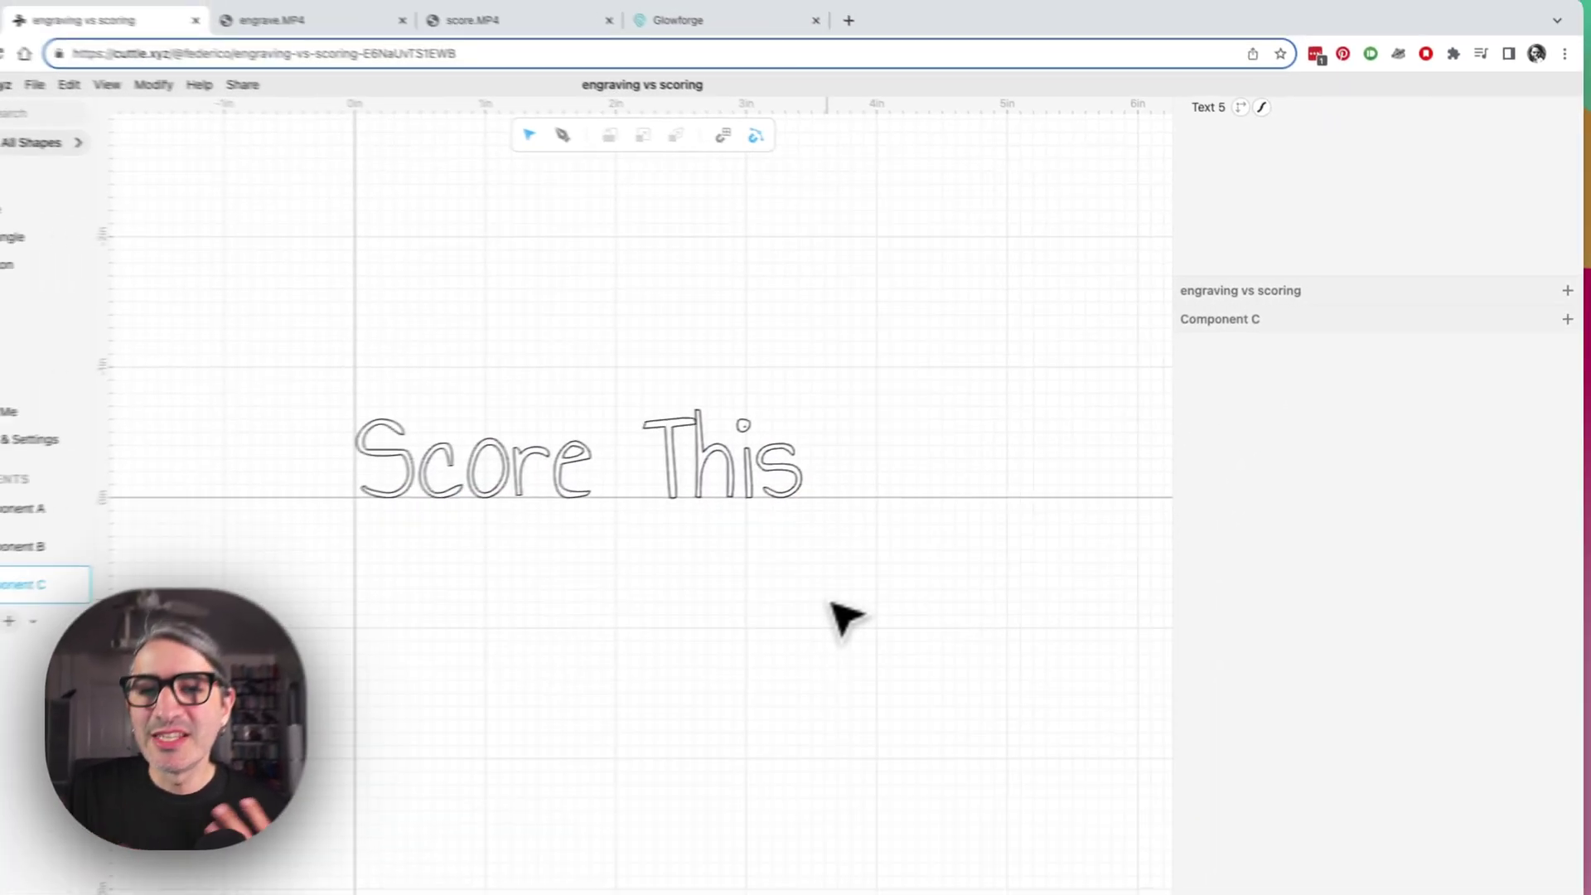
left_click(837, 455)
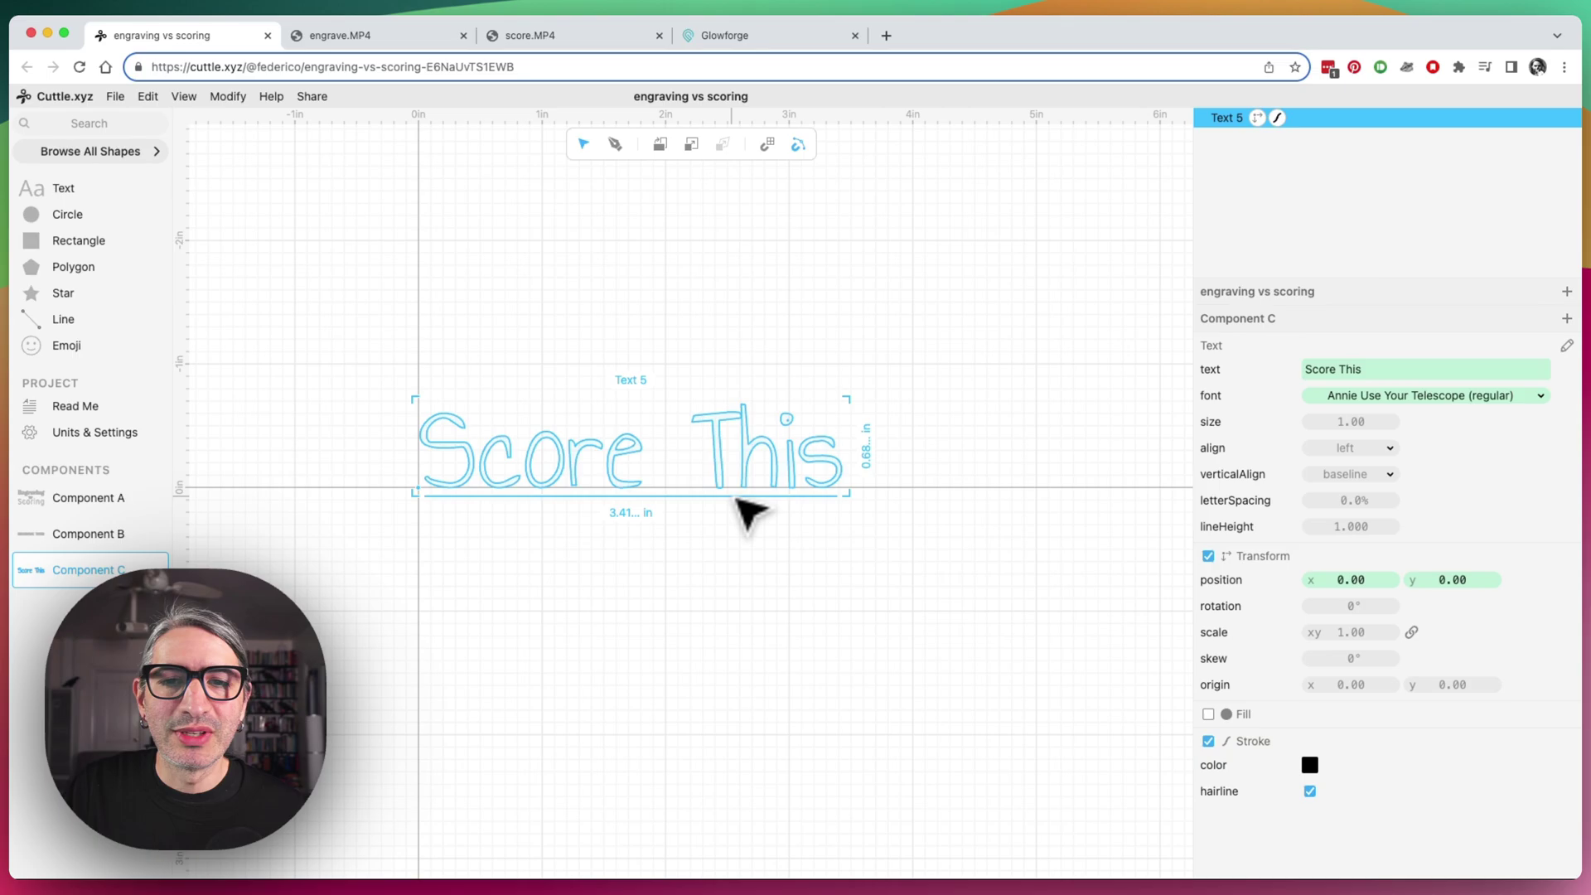
Step: Give Score This a grey fill, then switch to Component A's Engraving vs Scoring title
left_click(1209, 715)
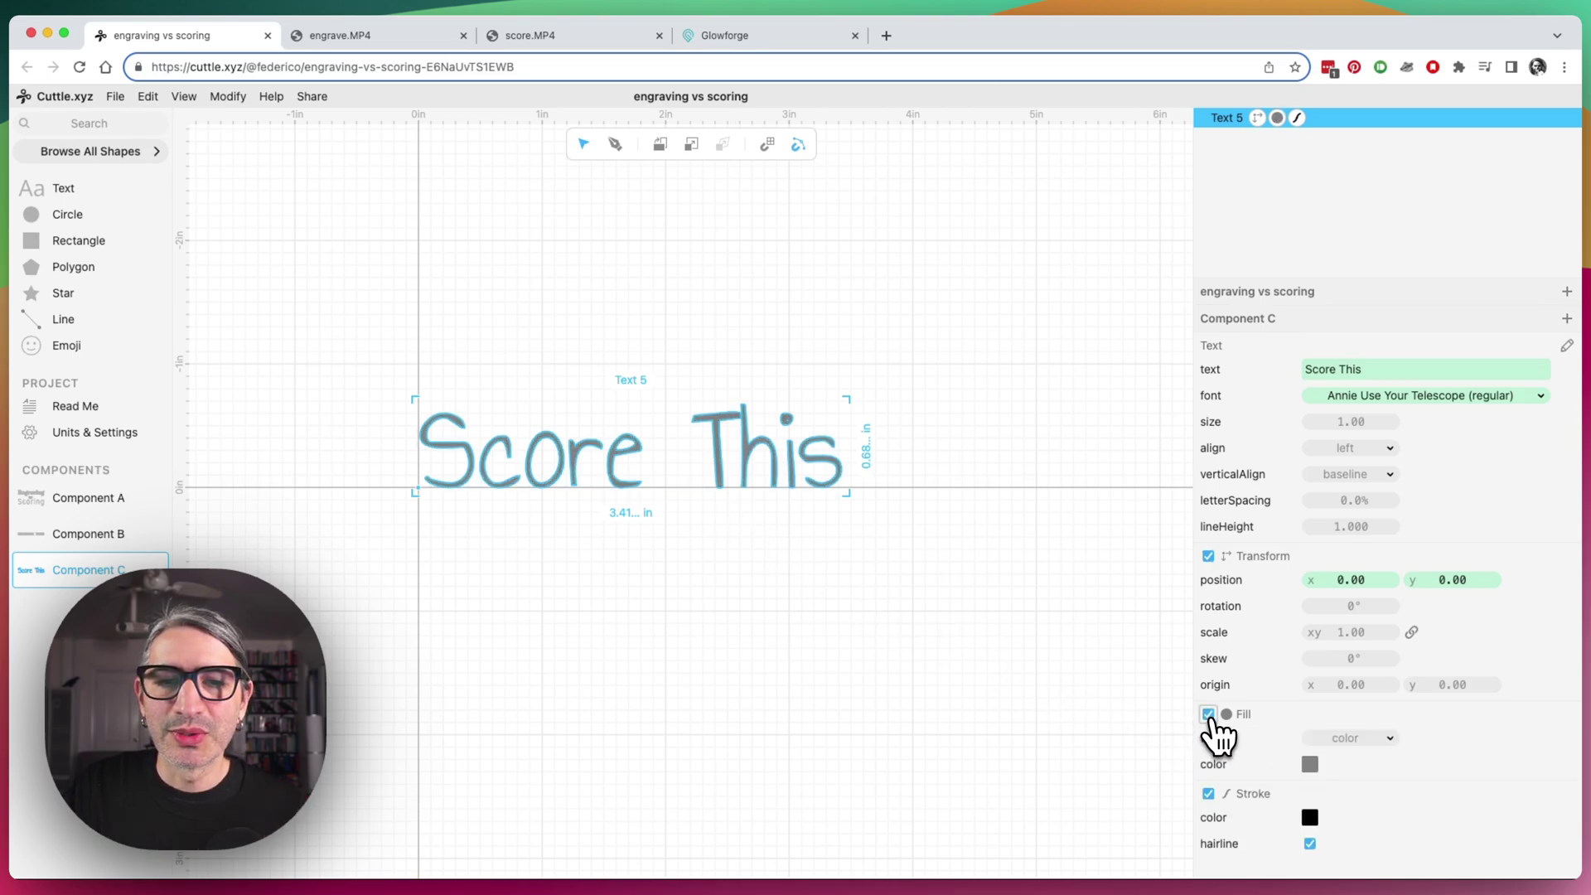
left_click(1113, 722)
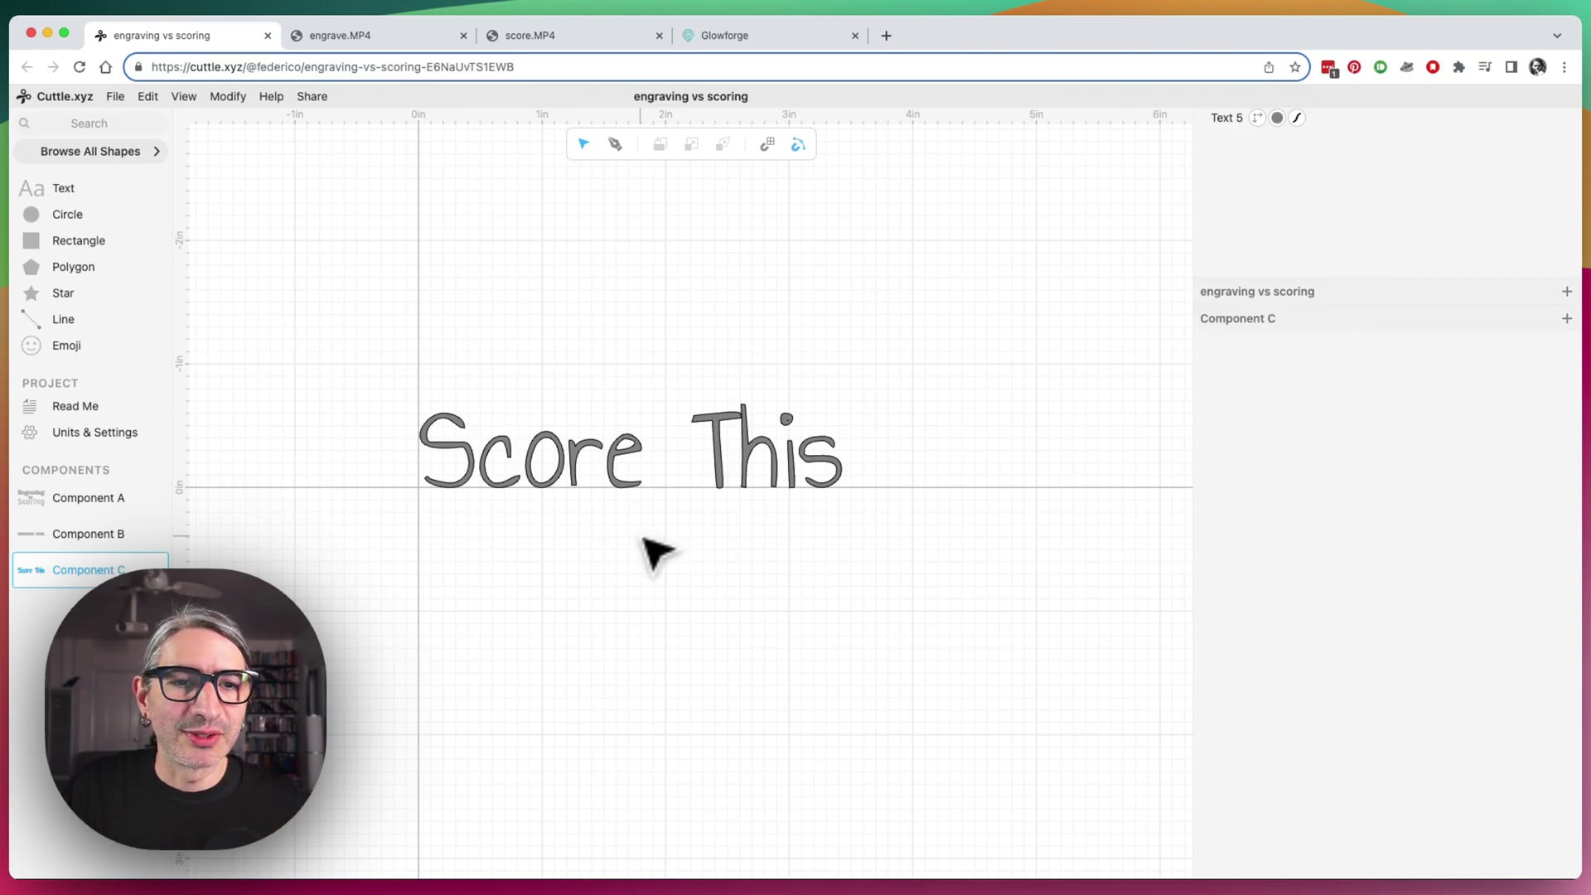
scroll(644, 538, "up", 2)
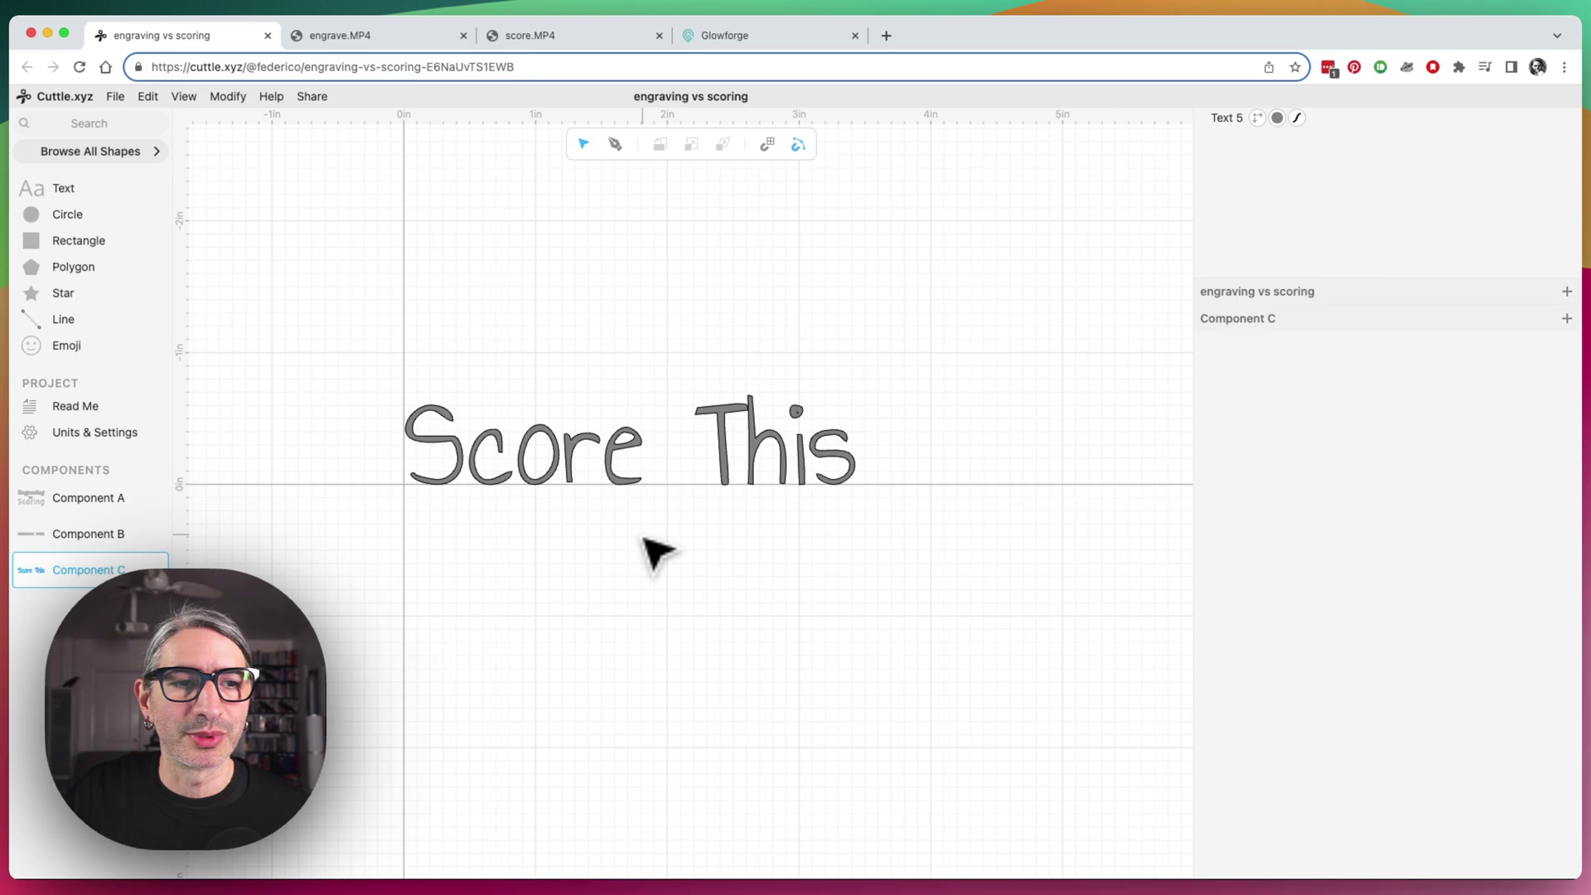
scroll(668, 522, "up", 2)
left_click_drag(668, 522, 693, 544)
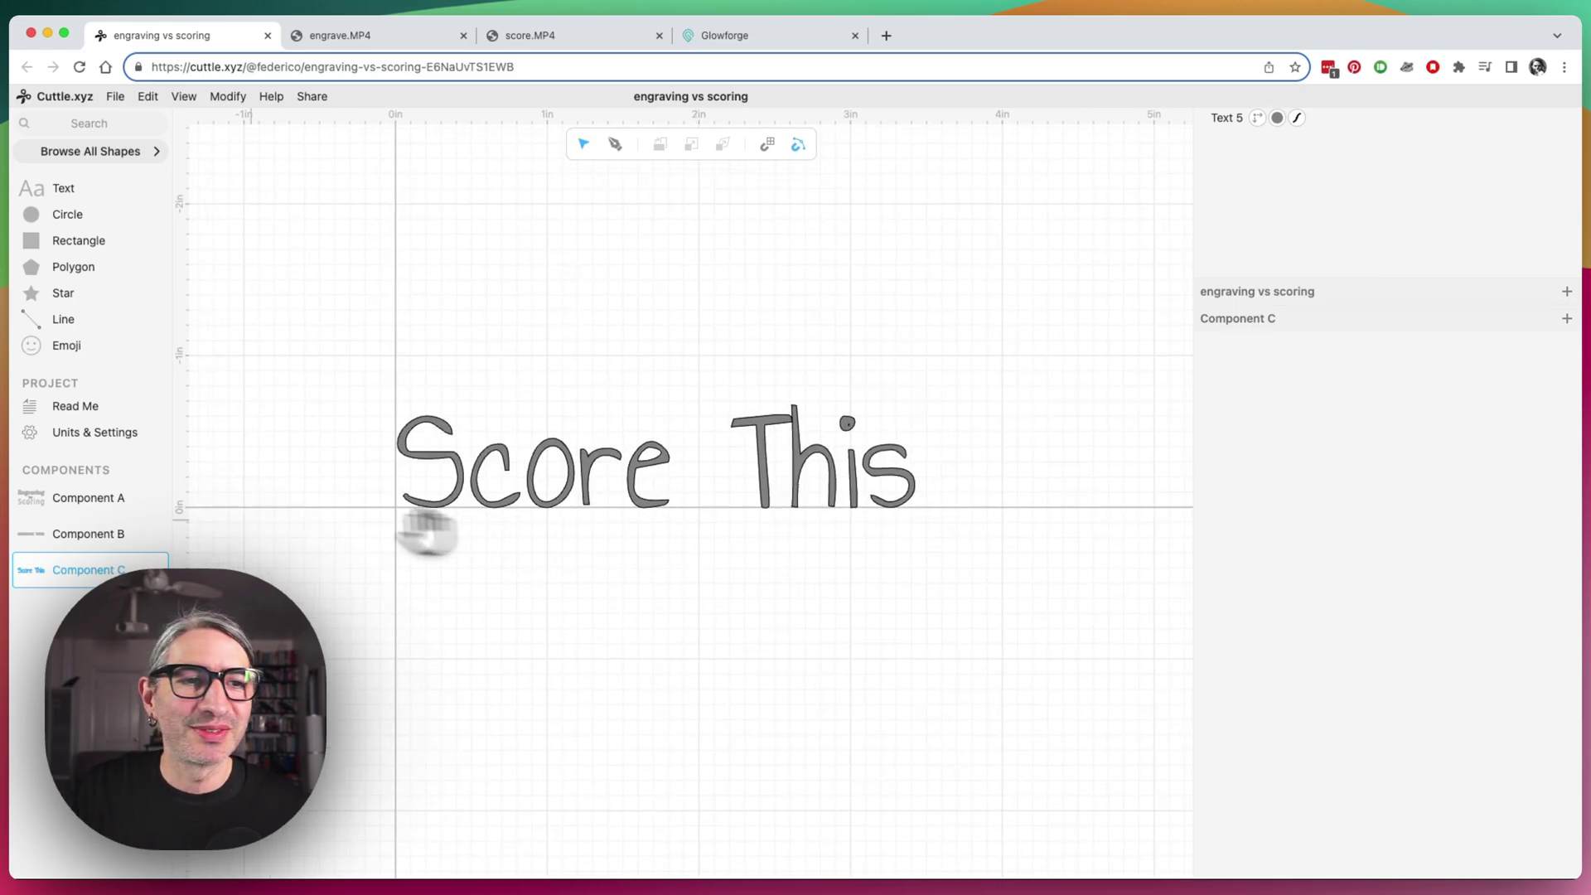
left_click(73, 499)
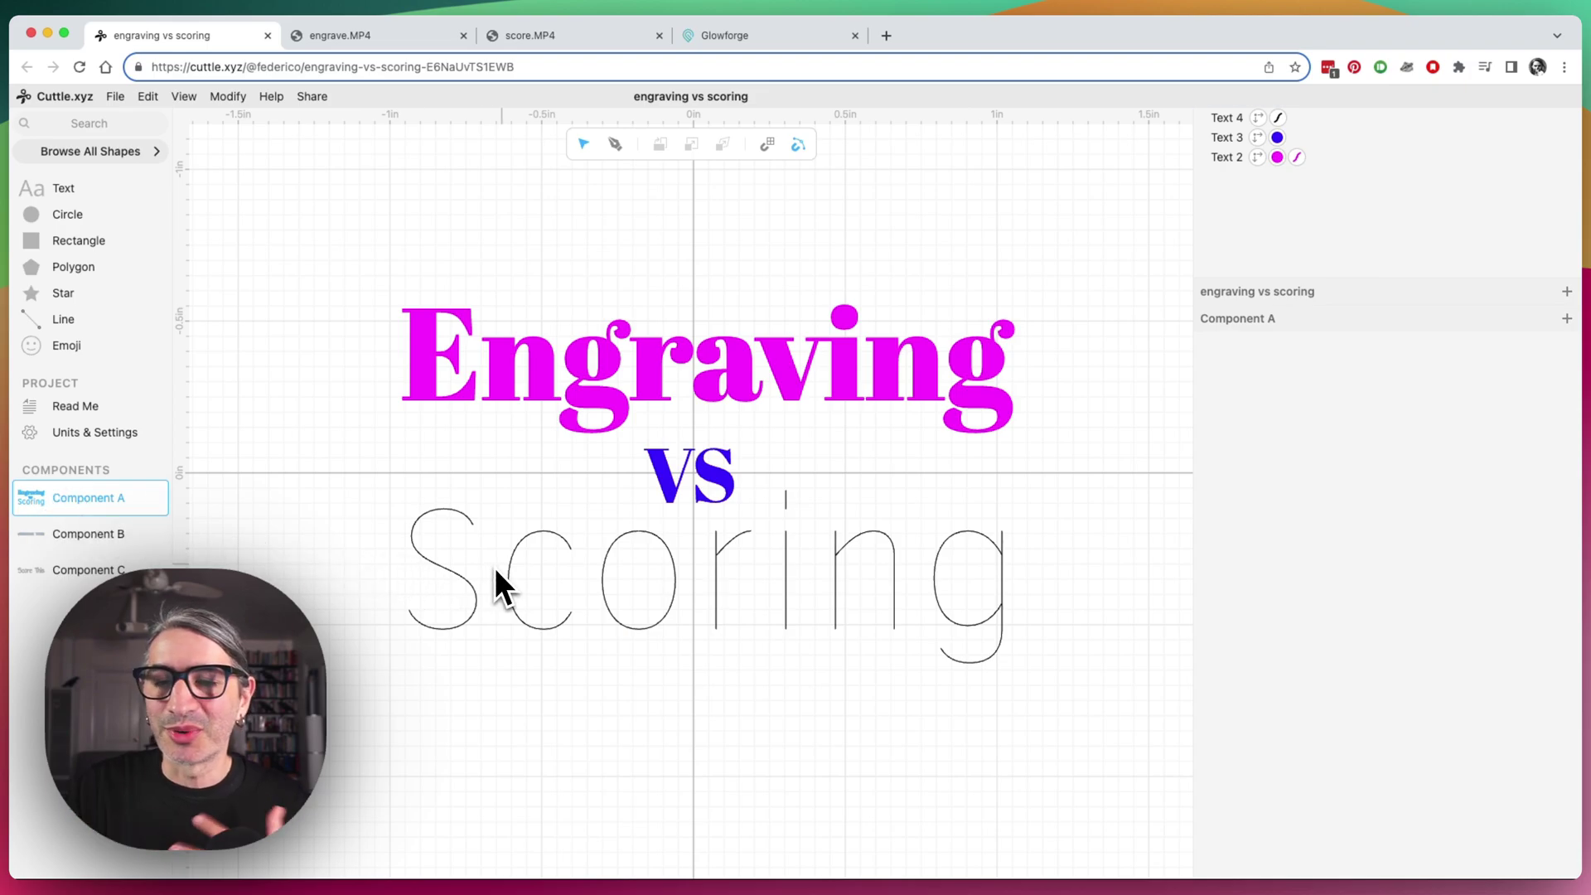